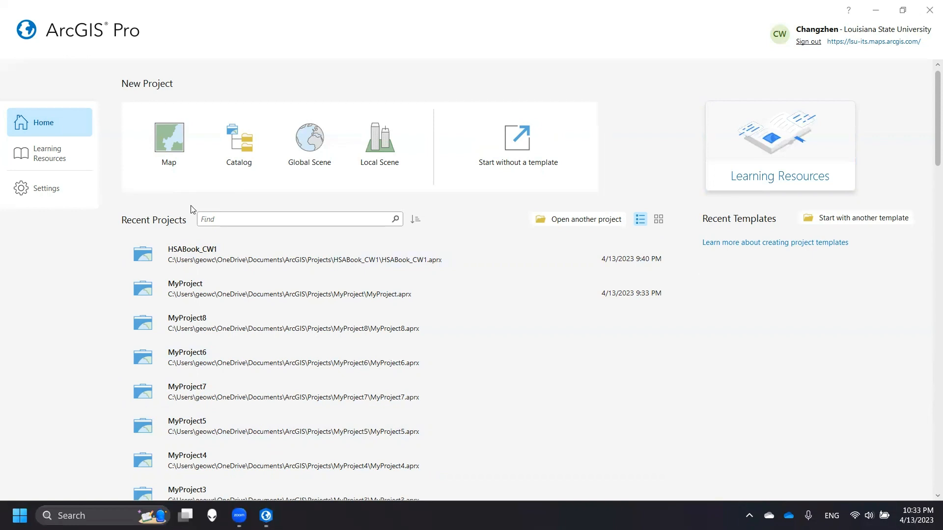
- Create a new map project named HSABook_CW2 in the default projects location, with its own new folder
click(164, 140)
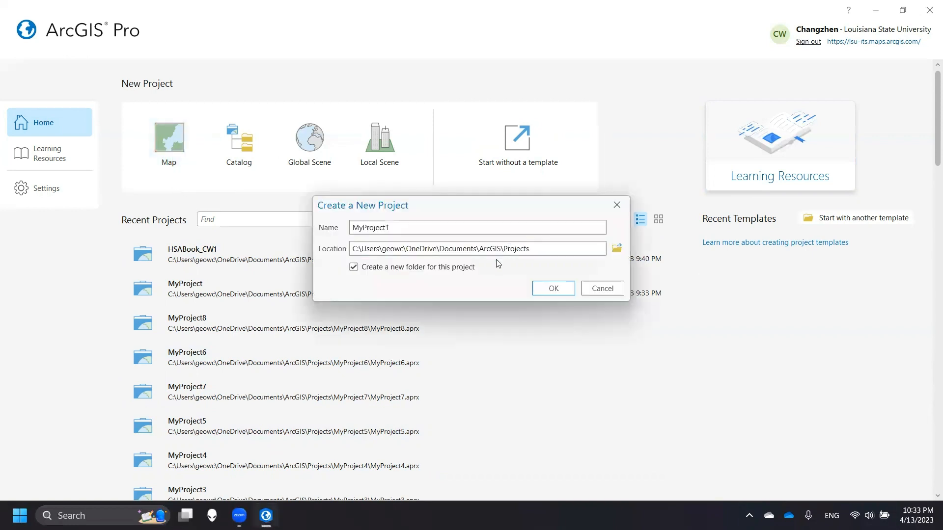
double_click(426, 225)
key(BackSpace)
text(H)
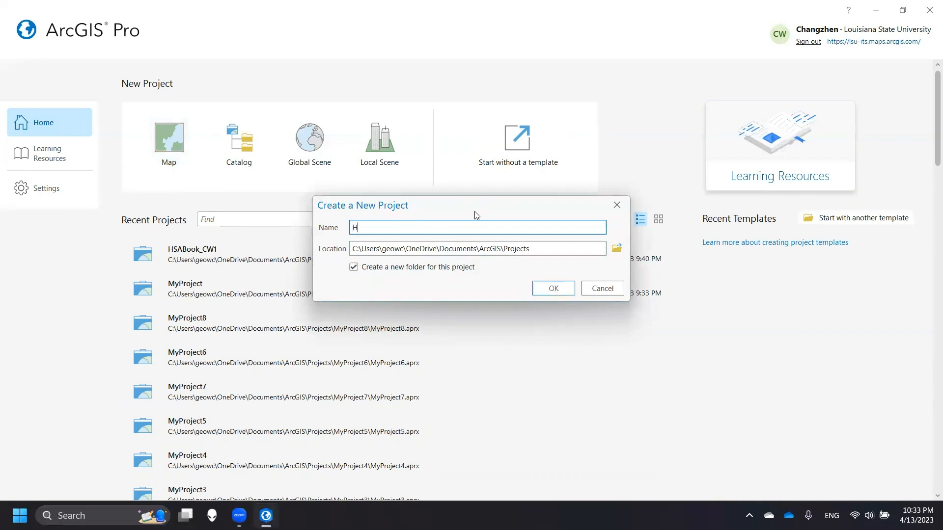
text(SAbook_CW2)
key(Tab)
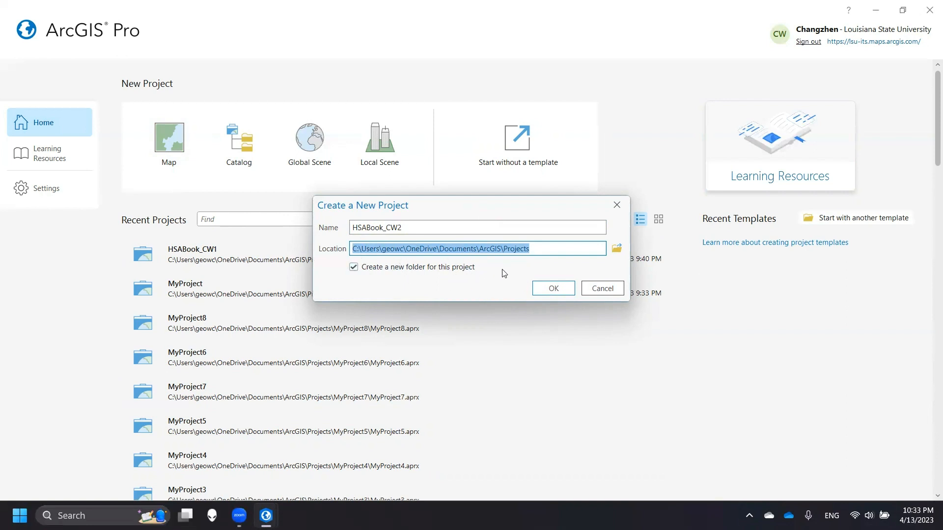
click(554, 290)
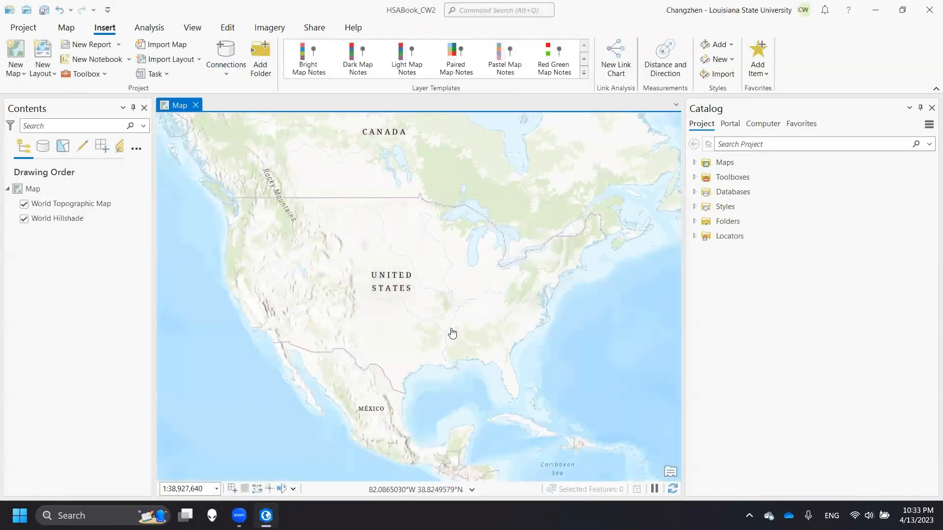
drag(499, 289, 508, 286)
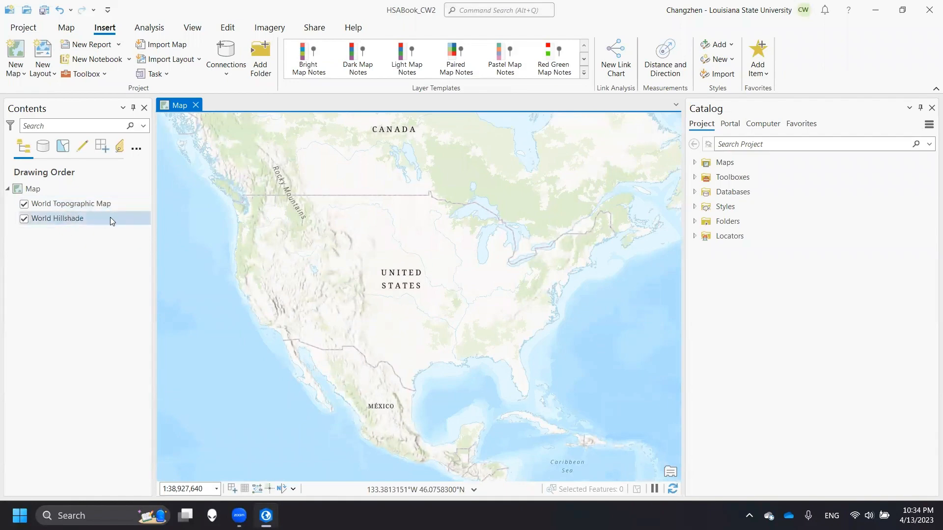
- Add a folder connection to C:\CW\Florida and expand it to list its contents
right_click(733, 224)
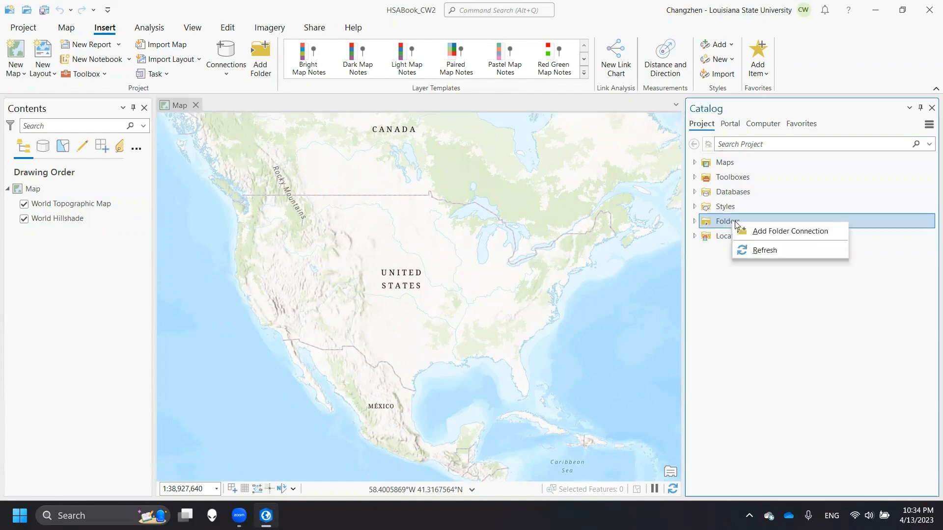
click(784, 234)
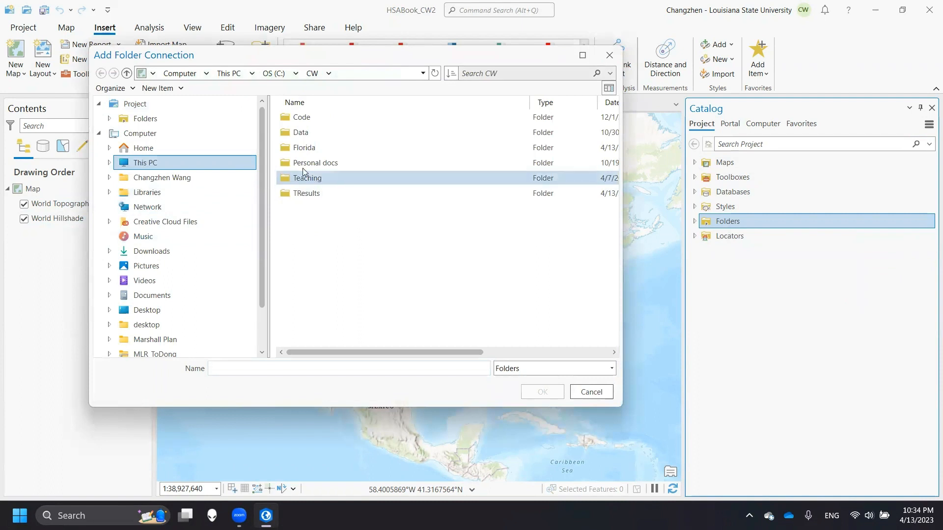
click(305, 149)
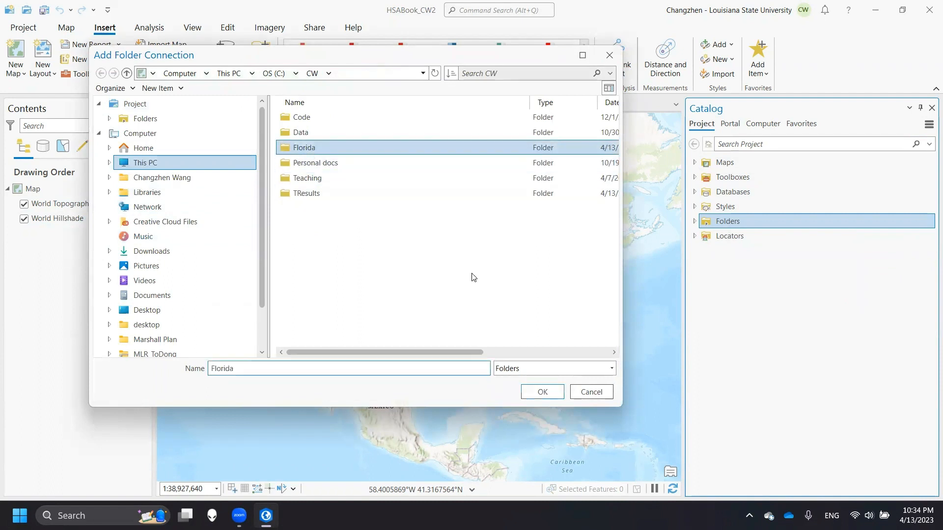
click(541, 392)
click(694, 222)
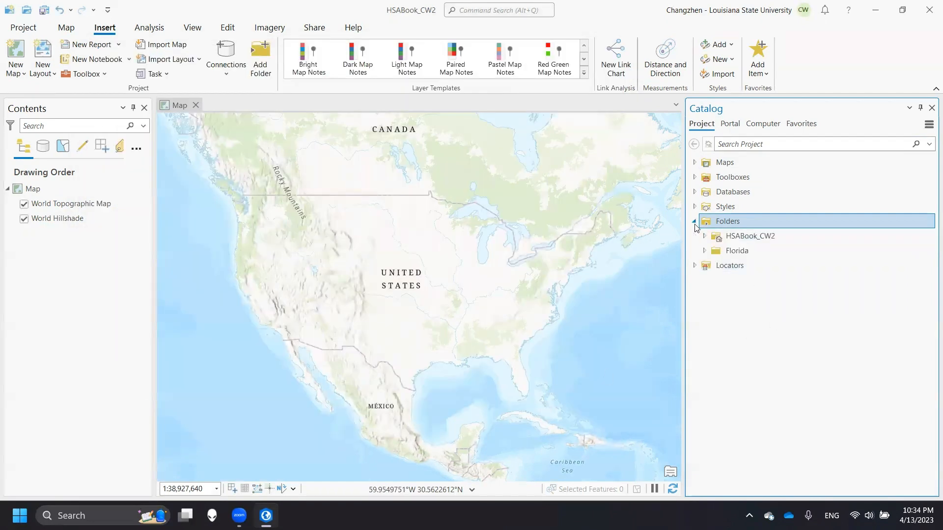
click(704, 251)
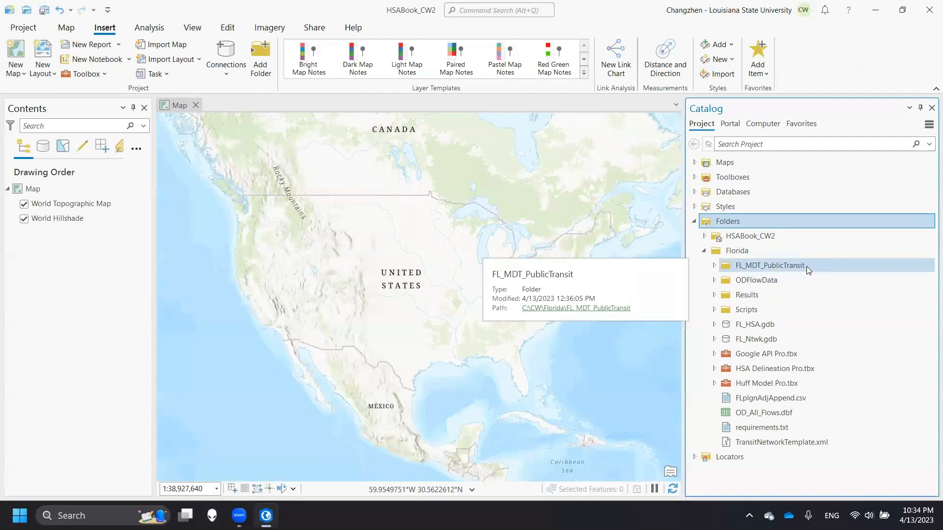
- Review the ODFlowData, Results and Scripts subfolders of the Florida folder
click(779, 279)
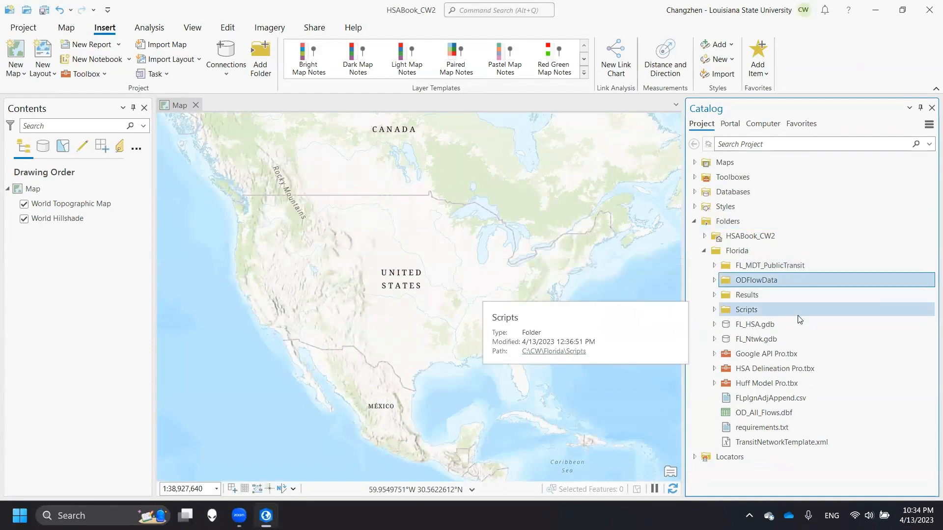
click(714, 281)
click(714, 280)
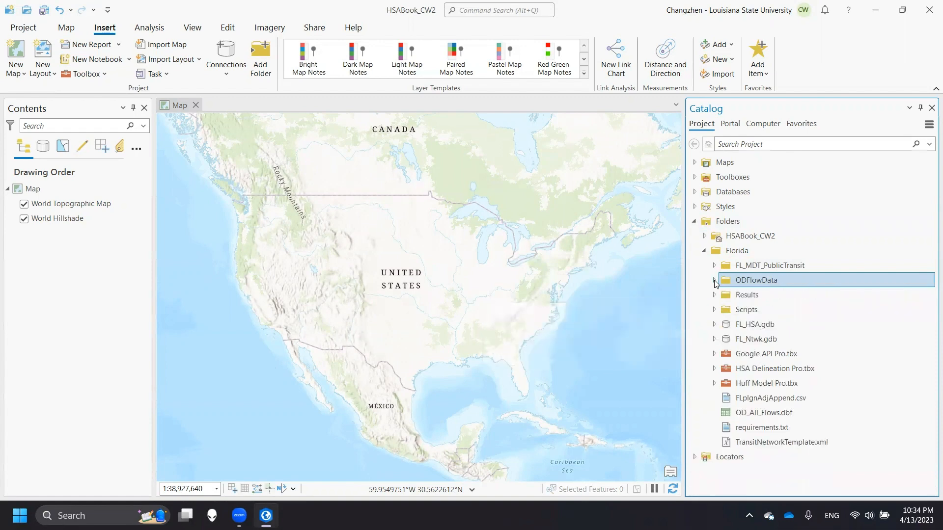
click(756, 295)
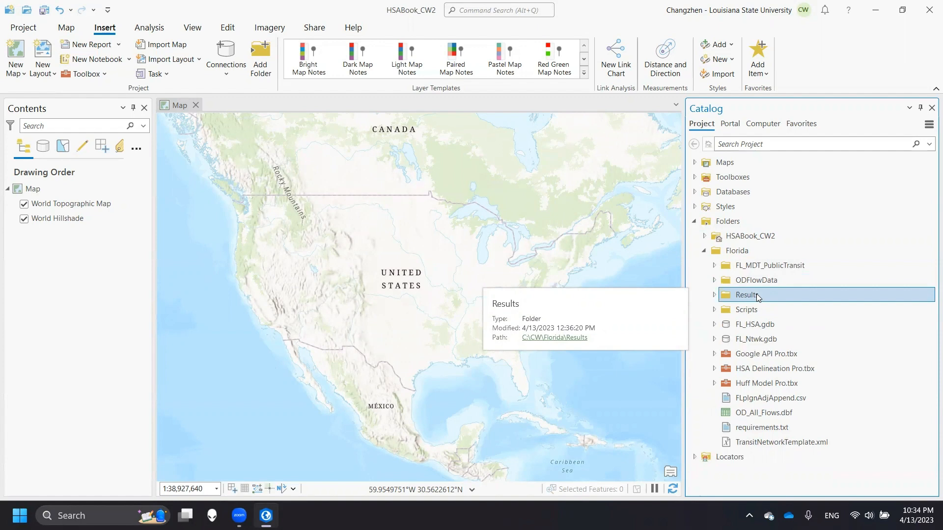
ctrl+click(780, 308)
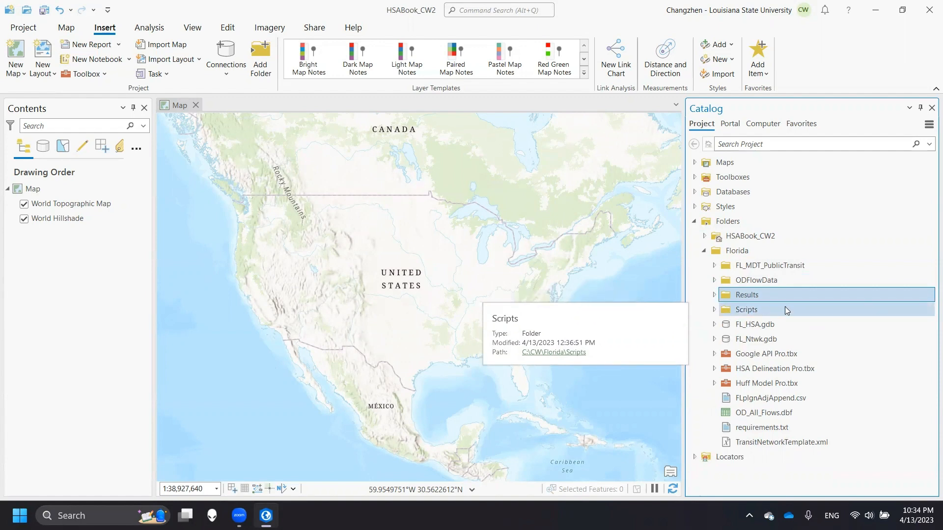
click(785, 307)
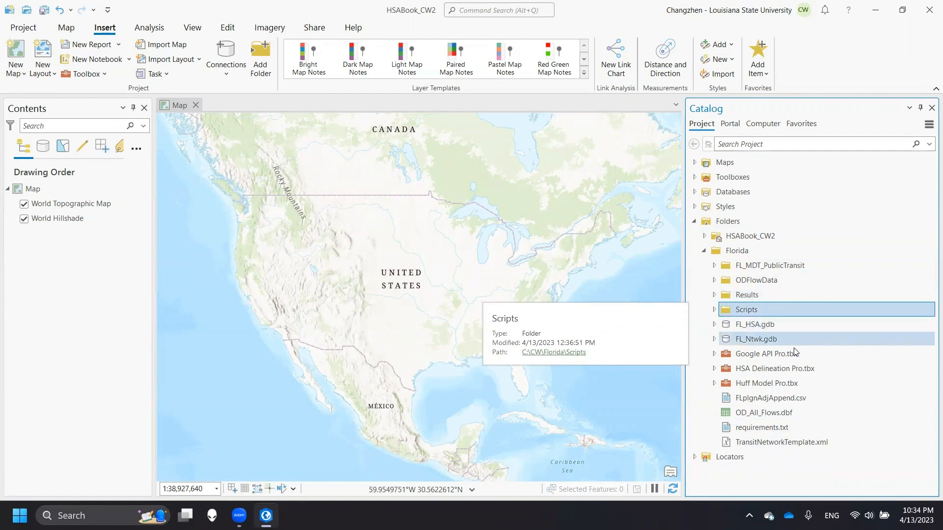
- Examine the feature classes and tables stored in the FL_HSA.gdb geodatabase, then collapse it
click(766, 325)
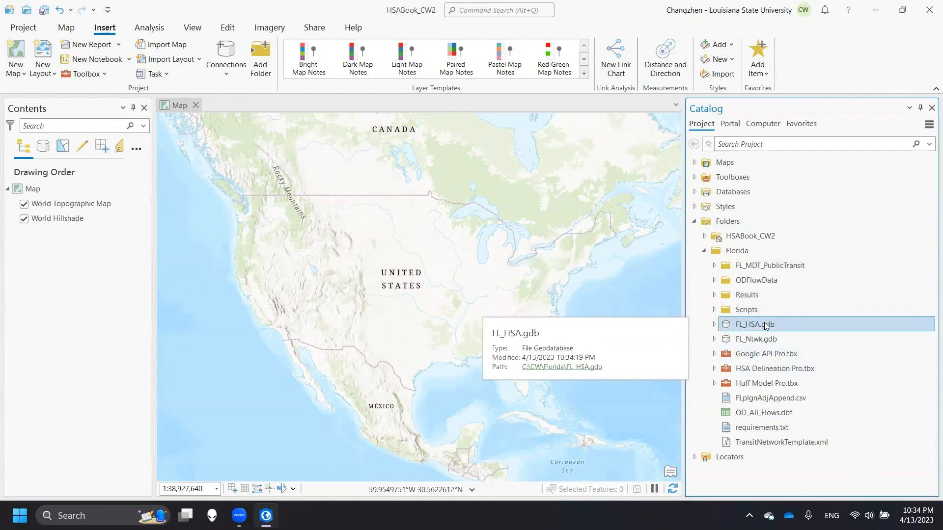
click(714, 325)
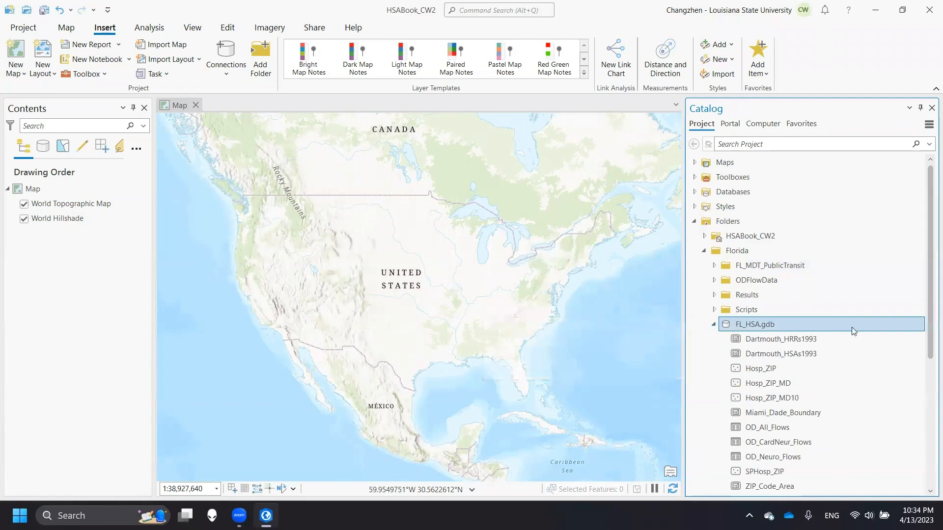
scroll(853, 331, down, 2)
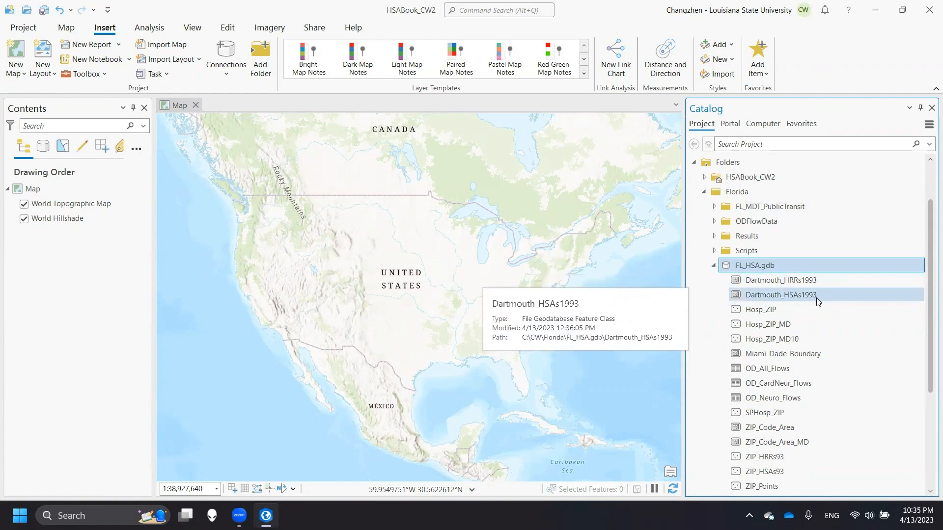
click(764, 313)
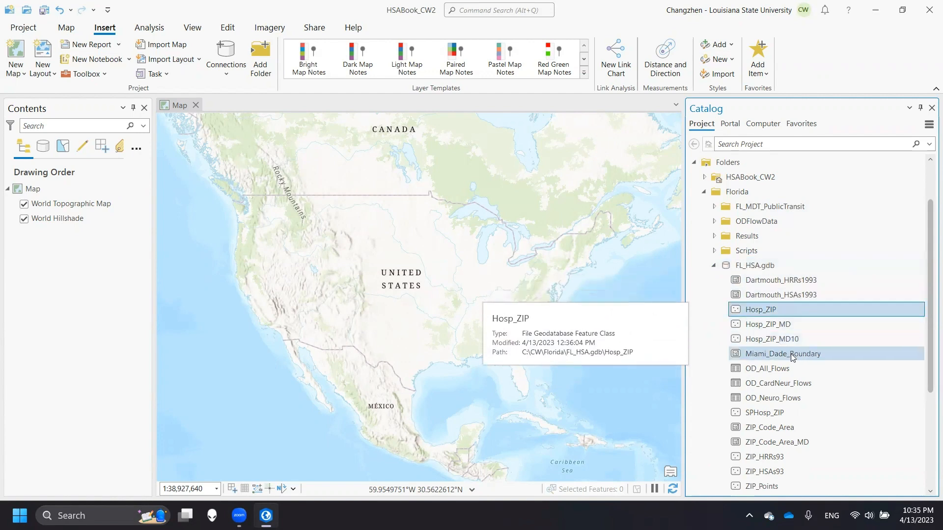
scroll(779, 366, down, 2)
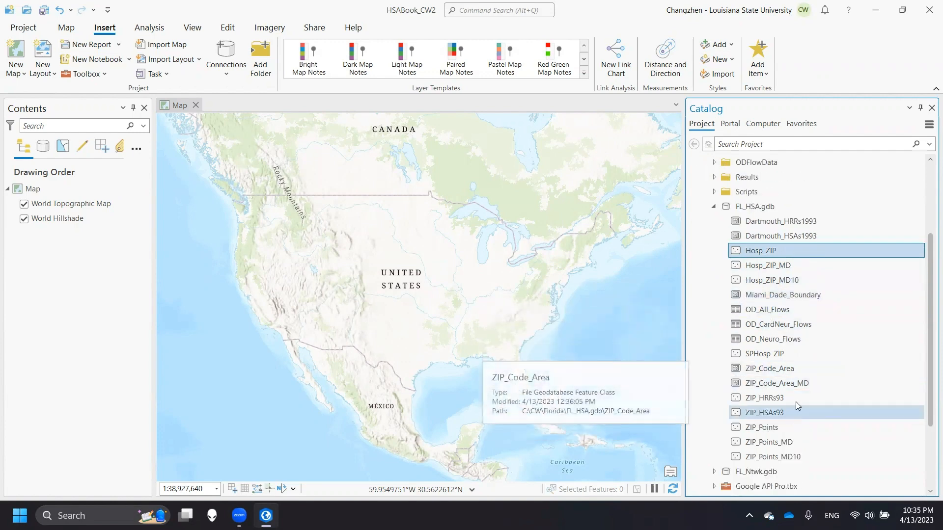
click(714, 207)
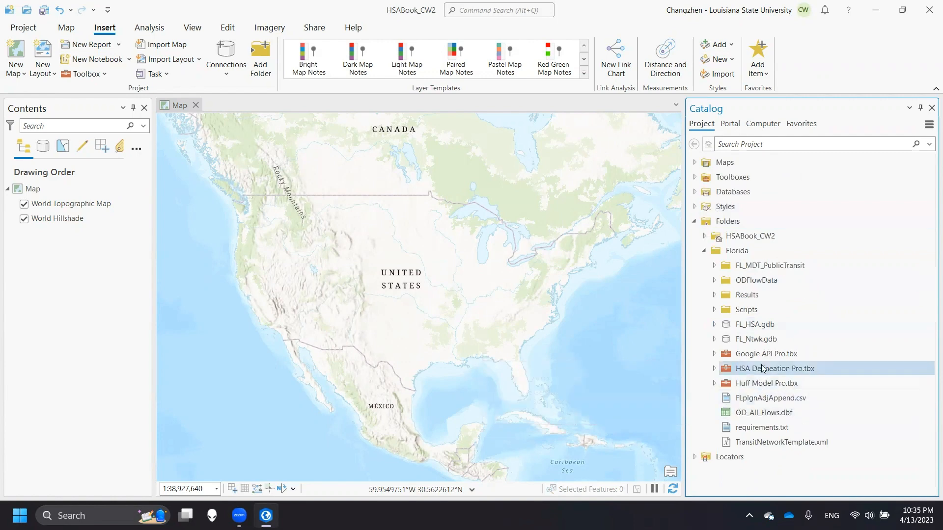
- Review FL_Ntwk.gdb, the toolboxes and the loose files in the Florida folder, including the tools inside HSA Delineation Pro.tbx
click(753, 341)
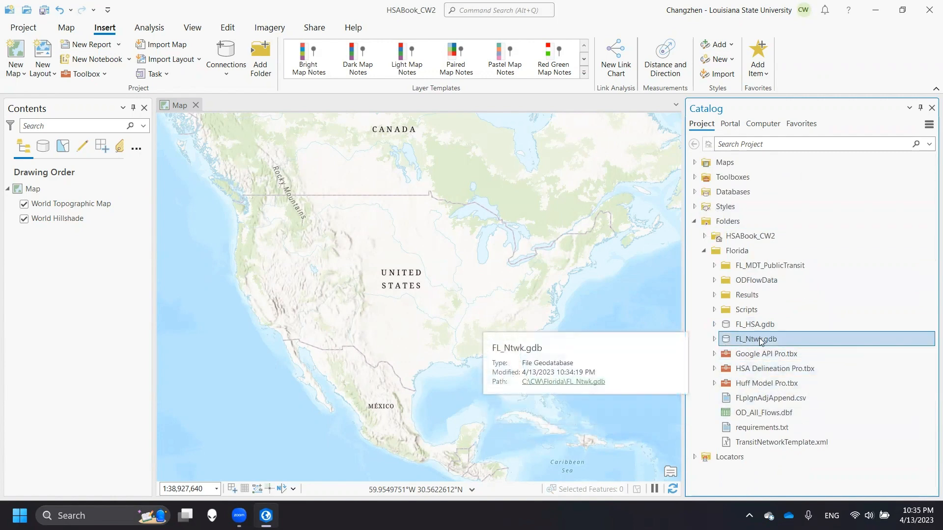
click(774, 353)
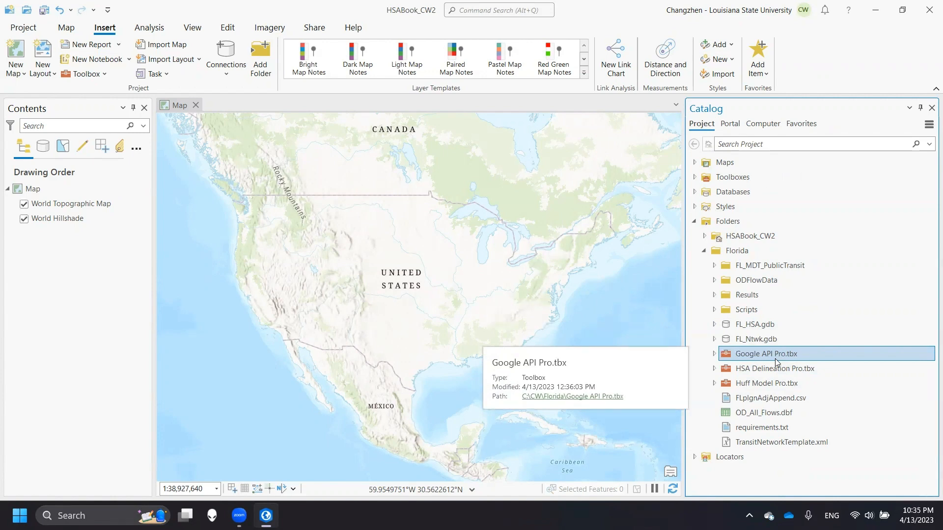
click(778, 384)
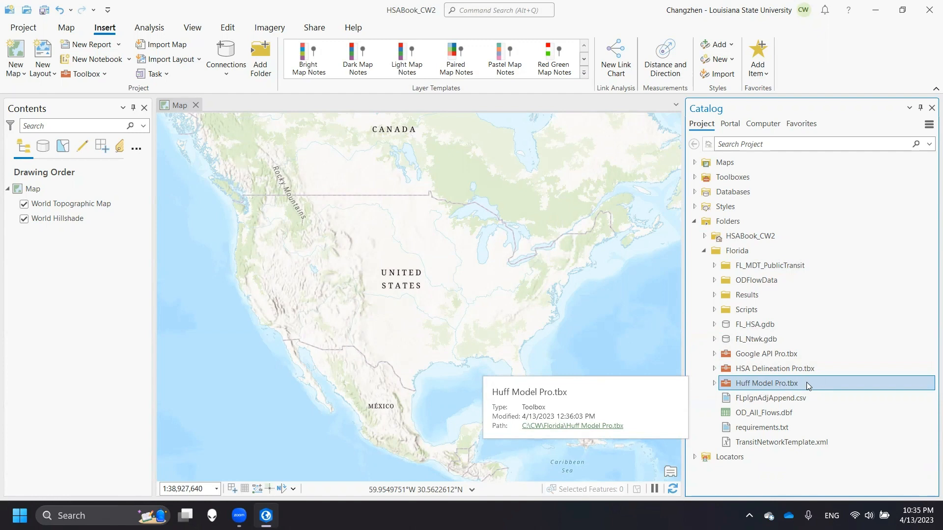
click(784, 396)
mouse_move(820, 409)
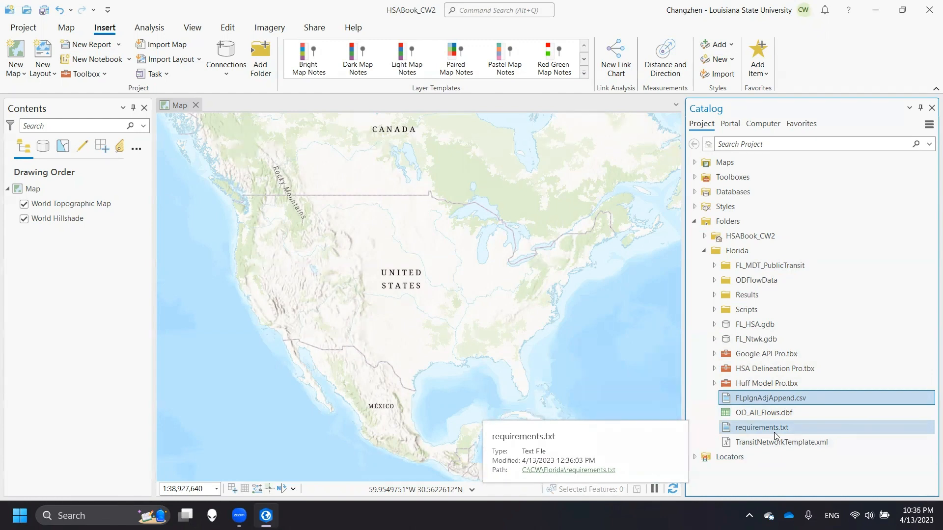
click(809, 441)
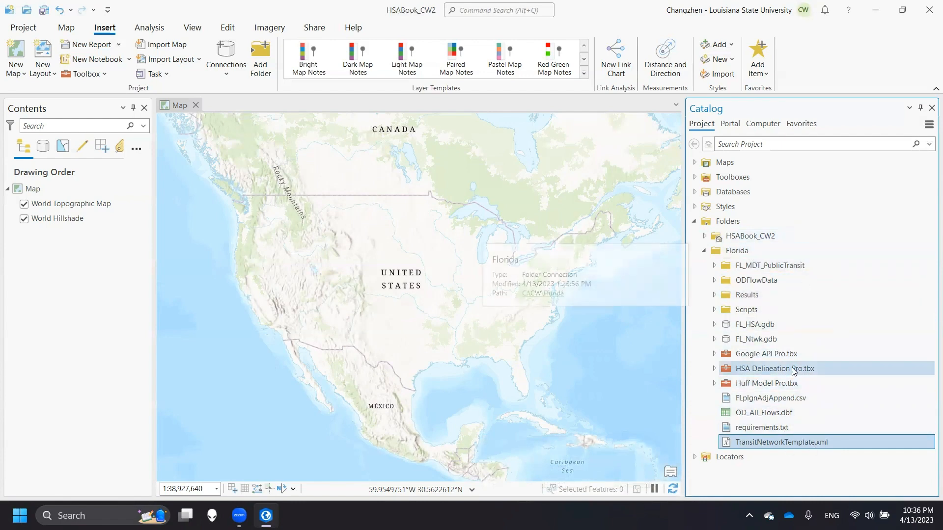
click(714, 368)
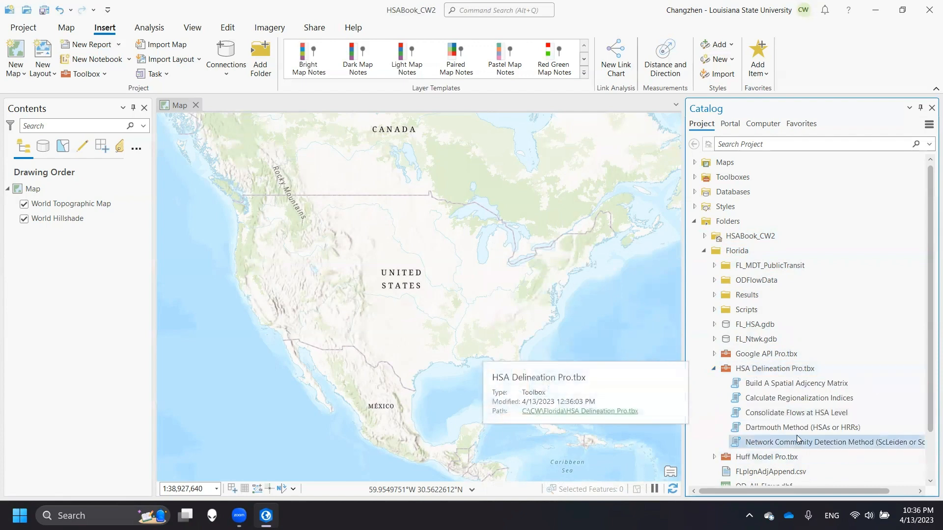
click(781, 370)
click(713, 368)
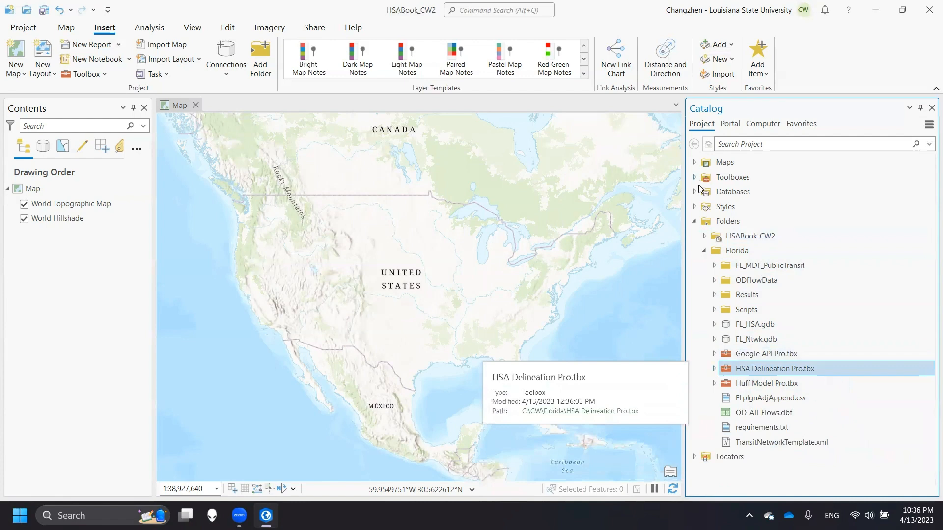
- Add HSA Delineation Pro.tbx from the Florida folder to the project's toolboxes and expand it to show its tools
click(736, 177)
right_click(752, 174)
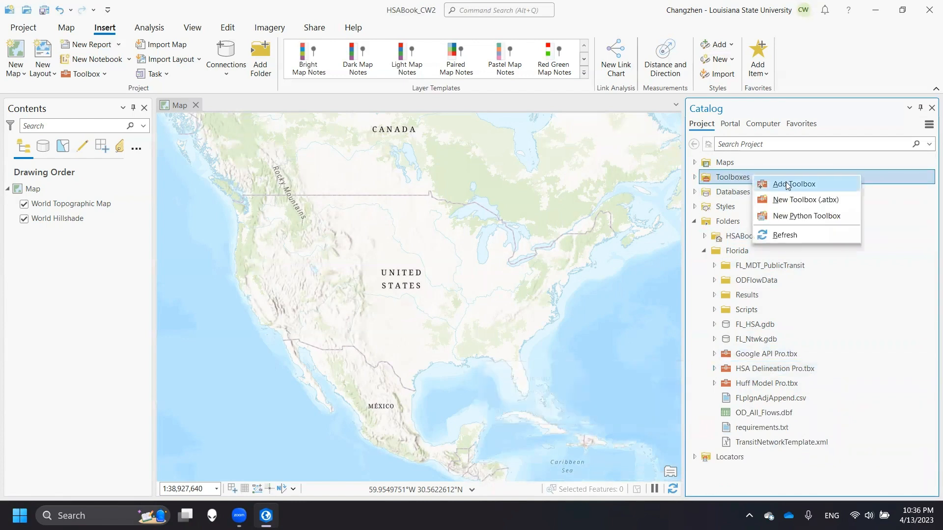
click(787, 184)
click(312, 225)
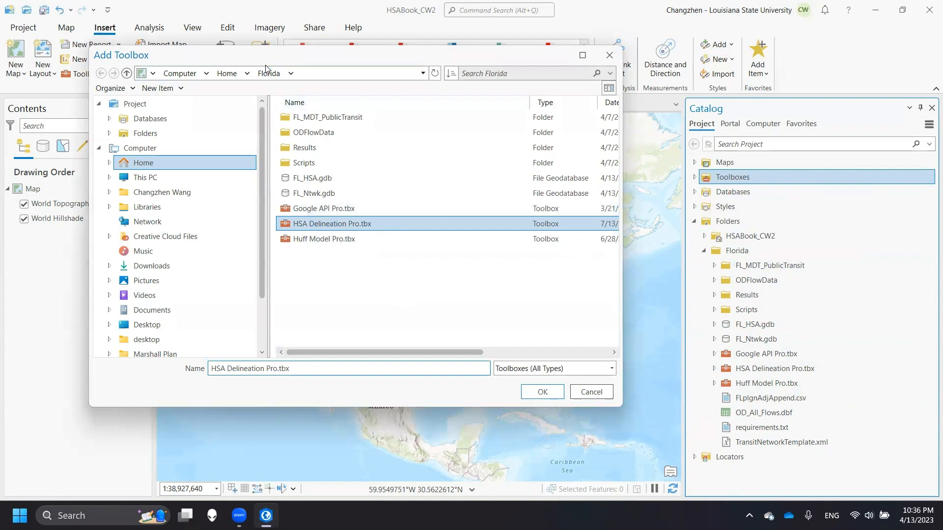
click(540, 392)
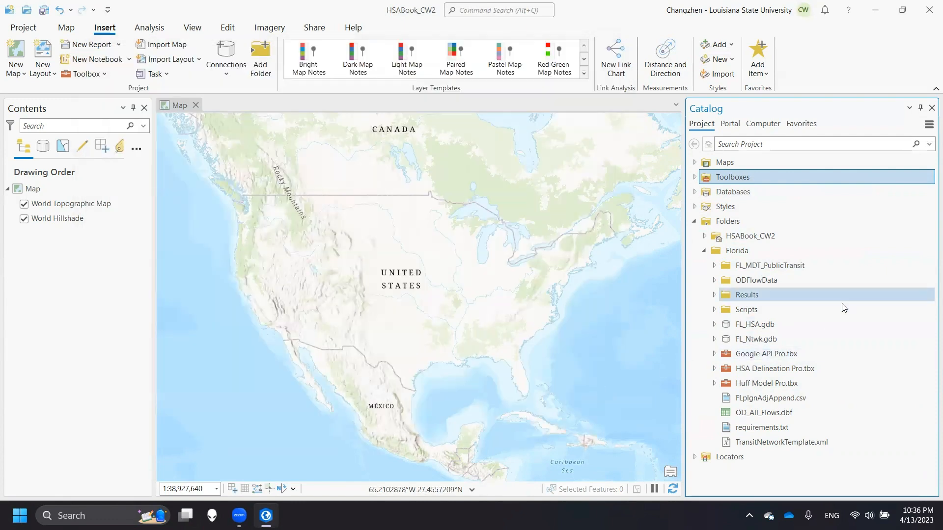
click(694, 177)
click(703, 207)
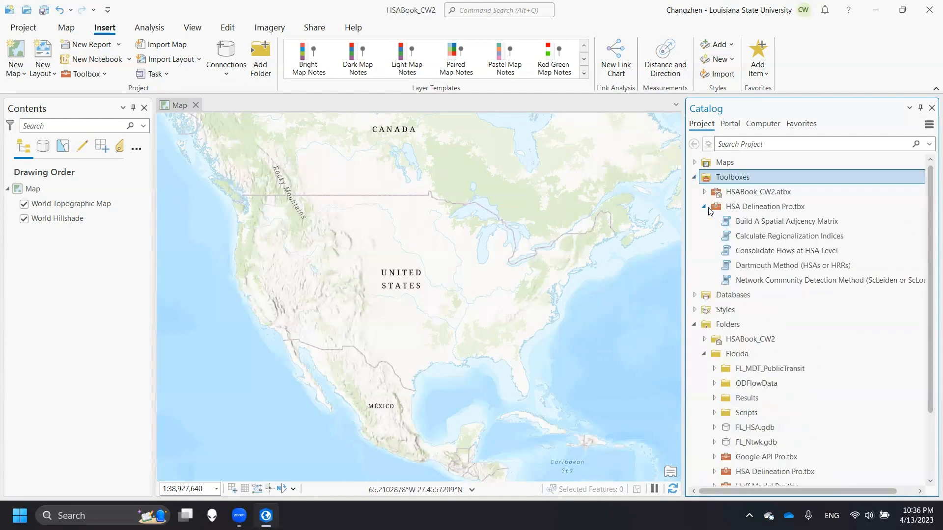
mouse_move(773, 227)
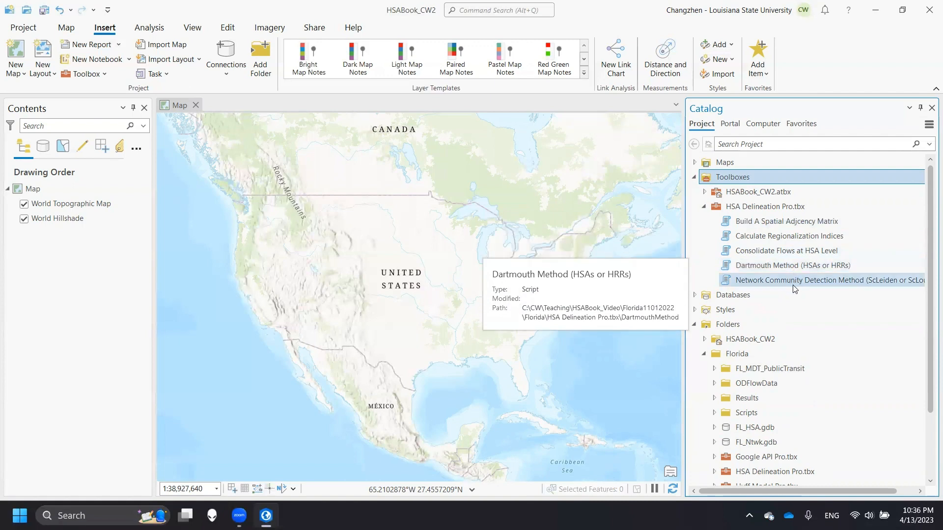
mouse_move(793, 285)
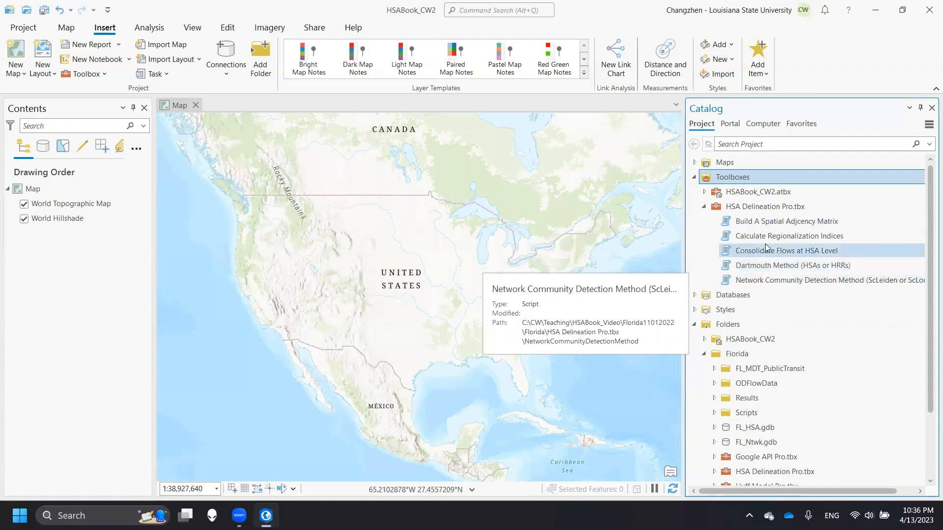
mouse_move(810, 241)
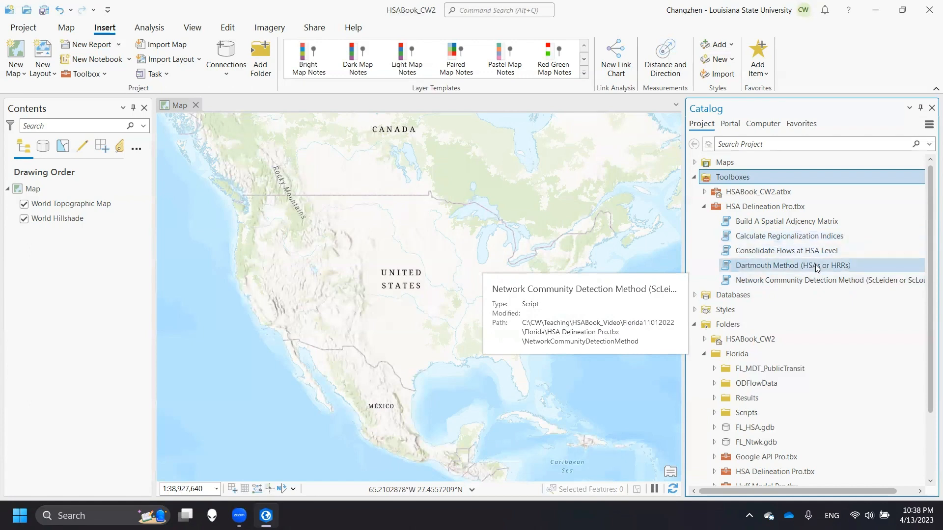
- Open the Dartmouth Method (HSAs or HRRs) tool, look over its parameters and choose Huff-Dartmouth Method as the delineation method
double_click(769, 267)
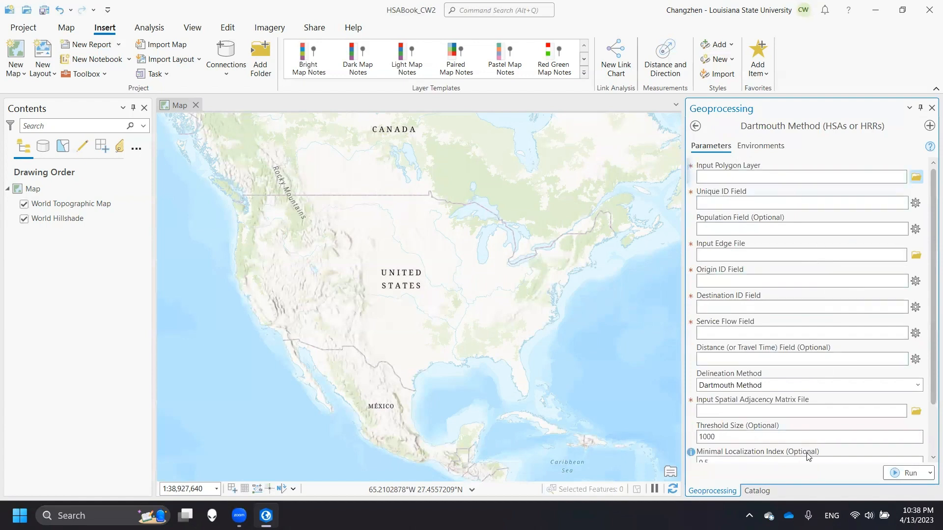
click(741, 173)
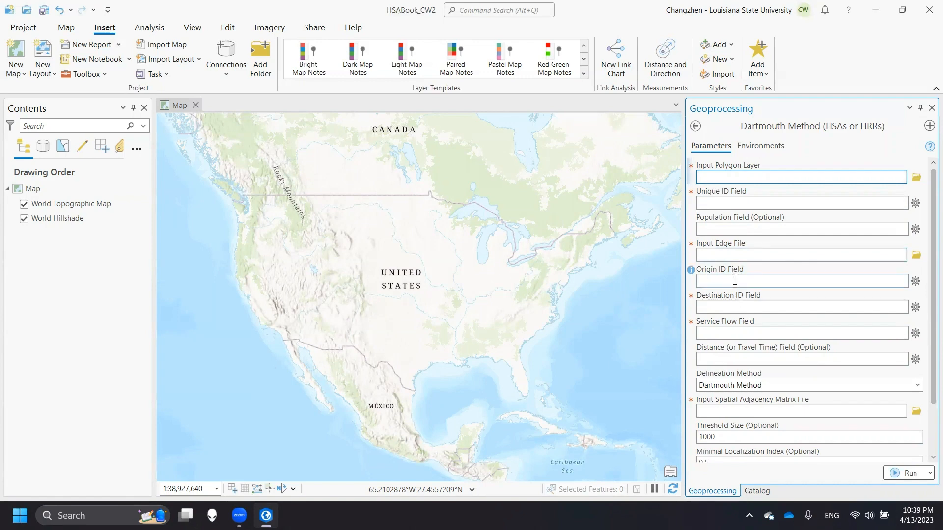
scroll(737, 305, down, 1)
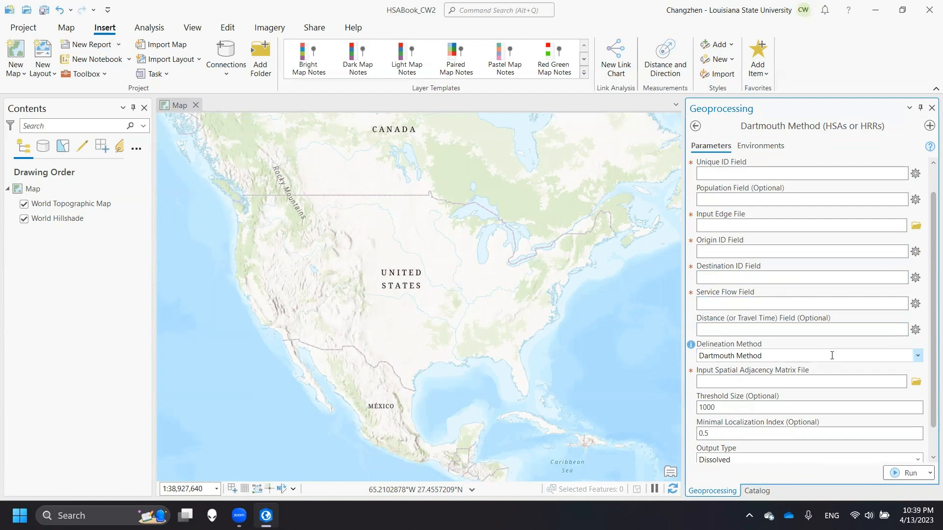
click(918, 356)
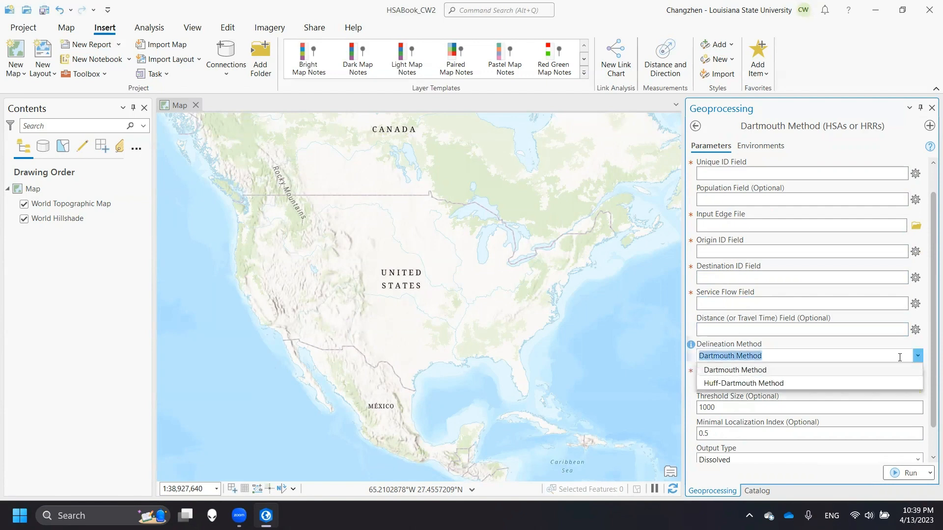
click(726, 386)
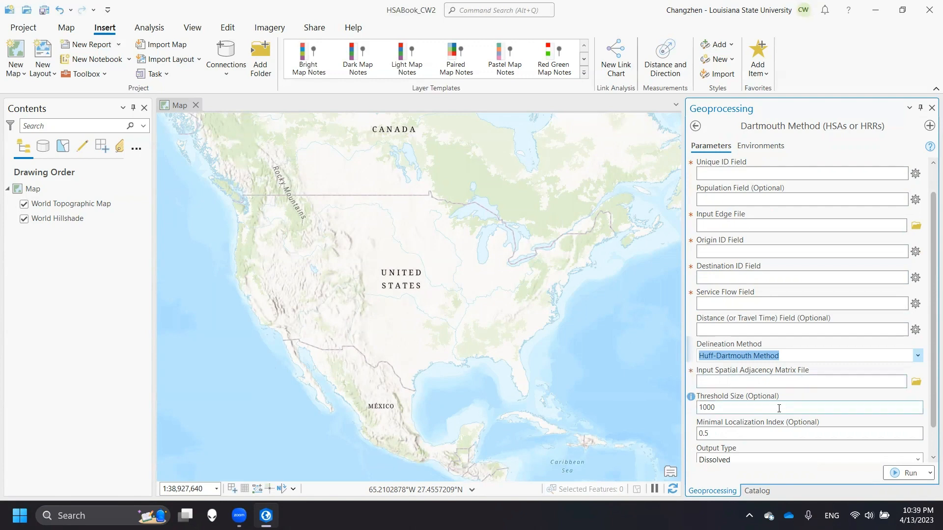
- Examine the Threshold Size and Minimal Localization Index parameters of the Dartmouth Method tool
click(734, 411)
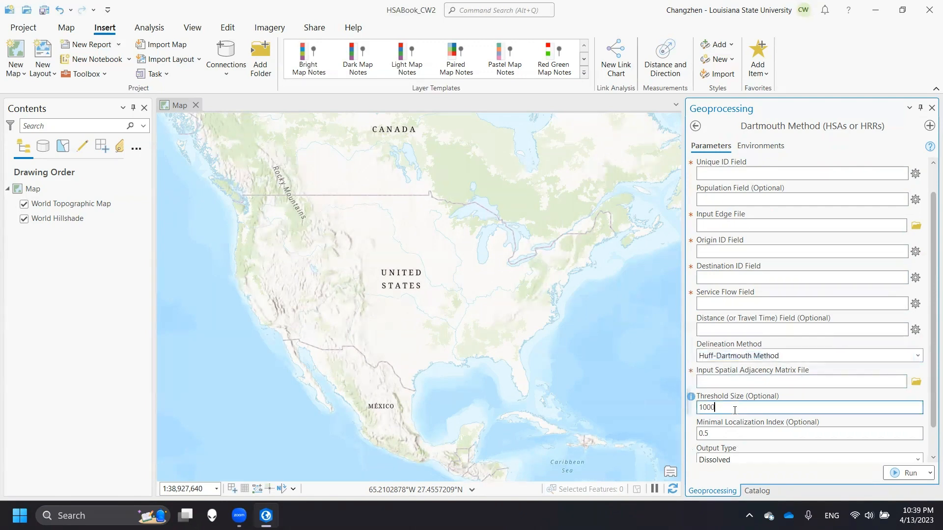
drag(735, 410, 683, 404)
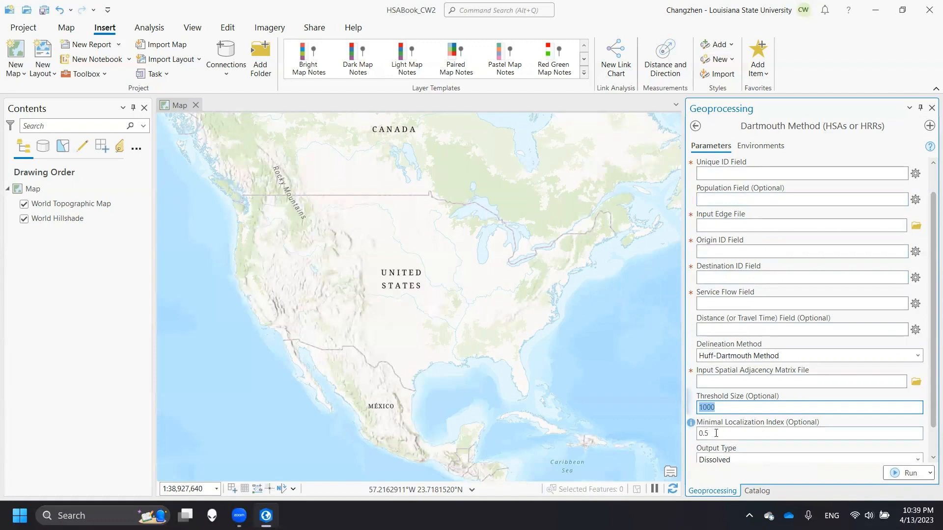
double_click(749, 435)
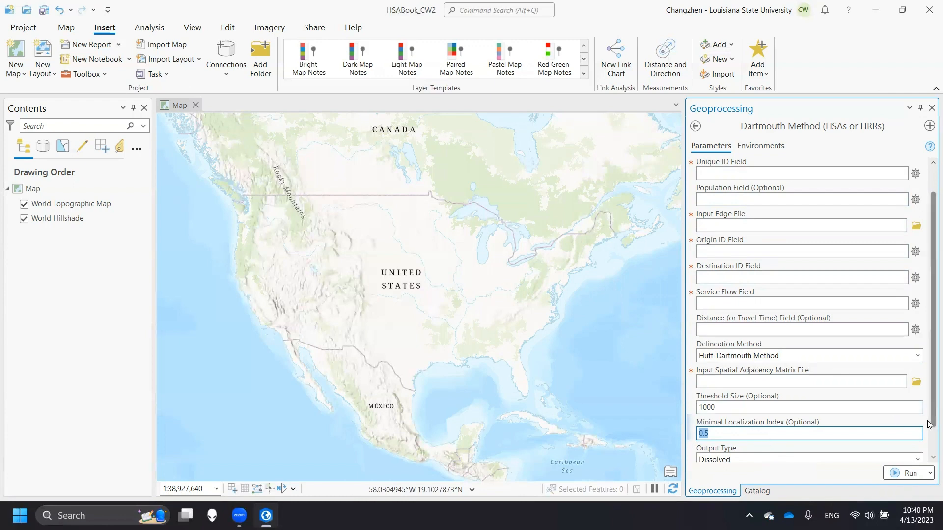
scroll(929, 425, down, 1)
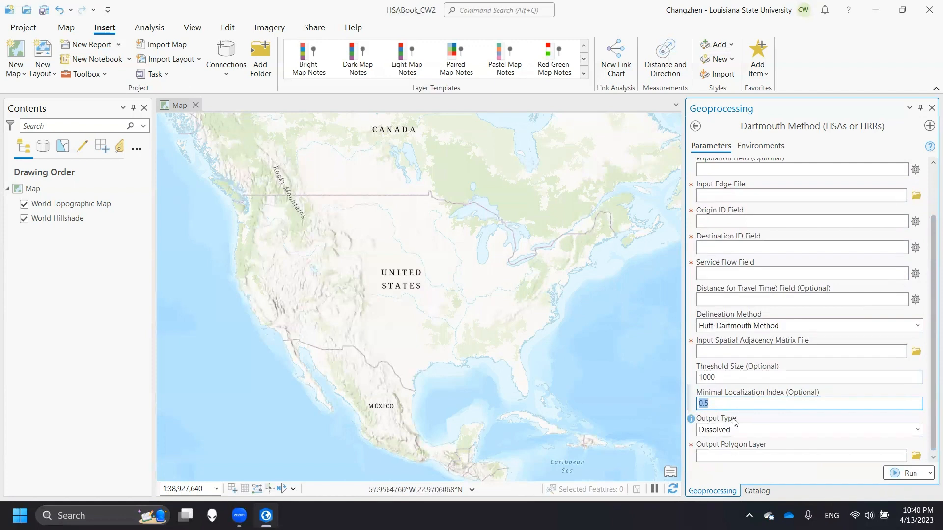
click(928, 452)
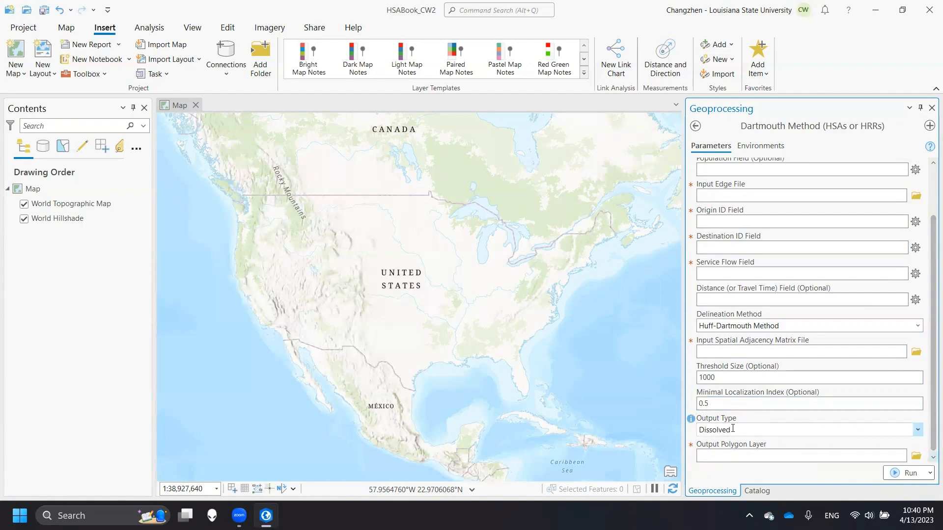
- Switch the output type to Not dissolved and check the Input Spatial Adjacency Matrix File parameter
click(916, 430)
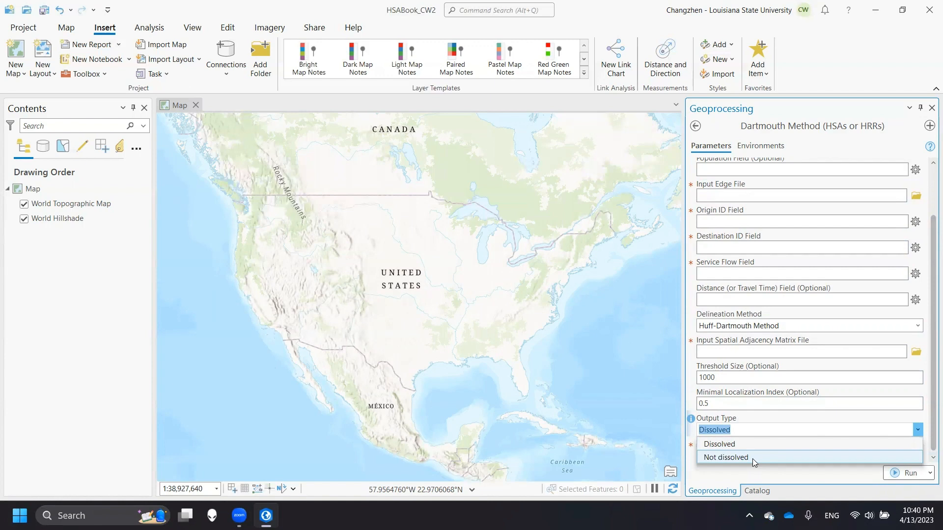
click(752, 458)
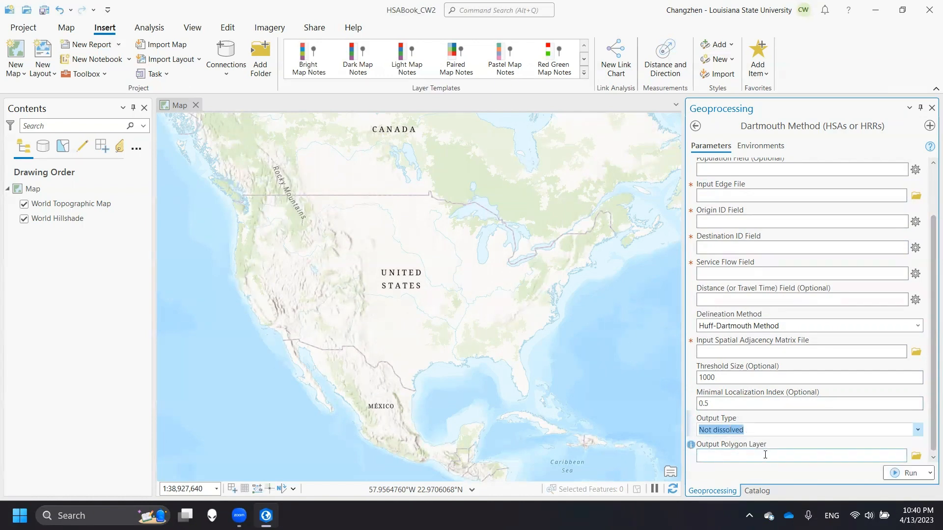
scroll(816, 383, up, 1)
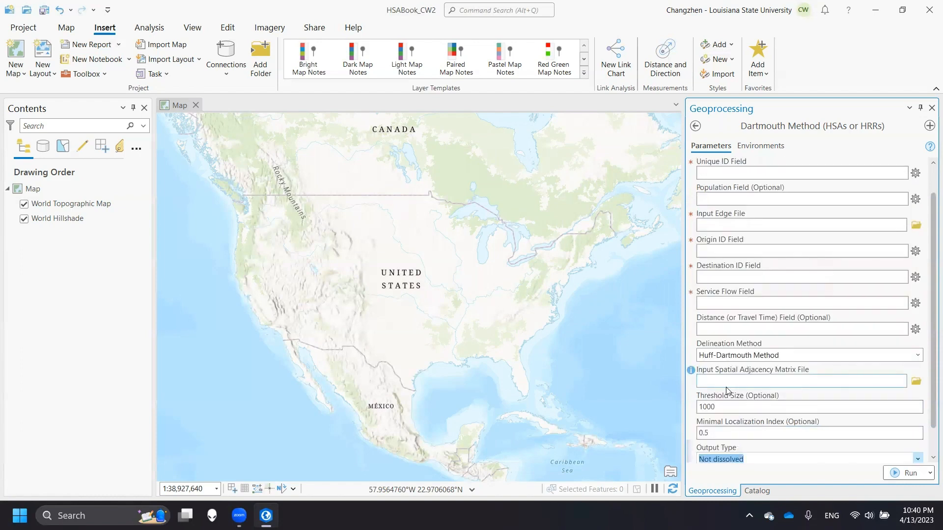
click(711, 380)
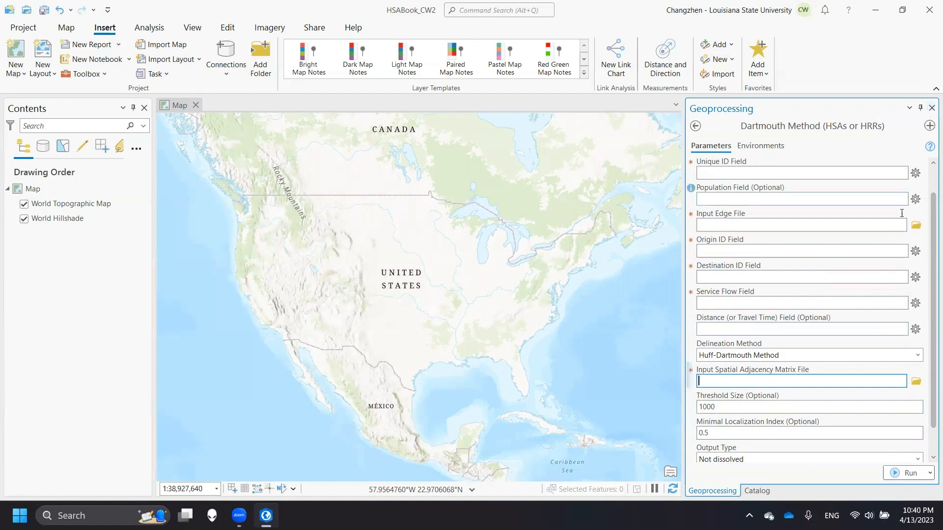
- Close the Dartmouth Method tool, review the parameters of Build A Spatial Adjcency Matrix, and close that tool
click(931, 107)
double_click(763, 224)
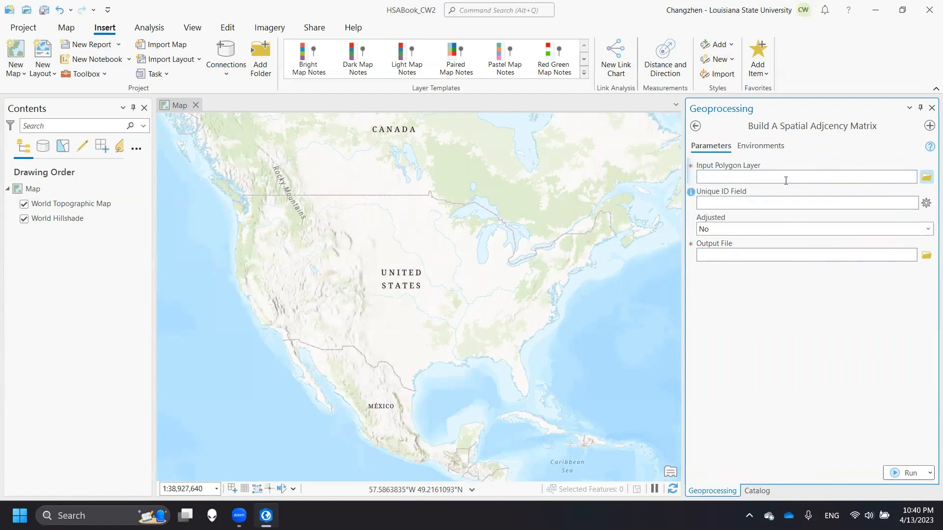
click(931, 108)
- Add the ZIP_Code_Area feature class from FL_HSA.gdb to the map
scroll(791, 393, down, 2)
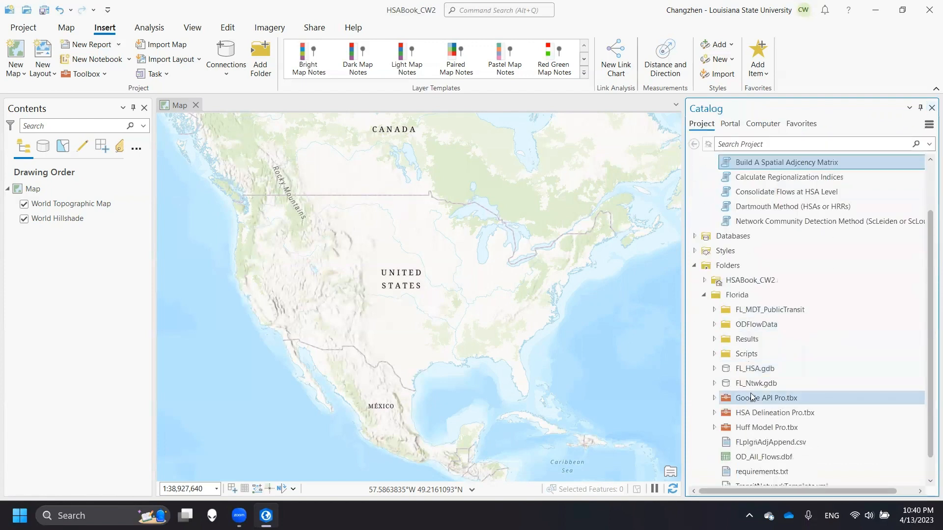
click(715, 368)
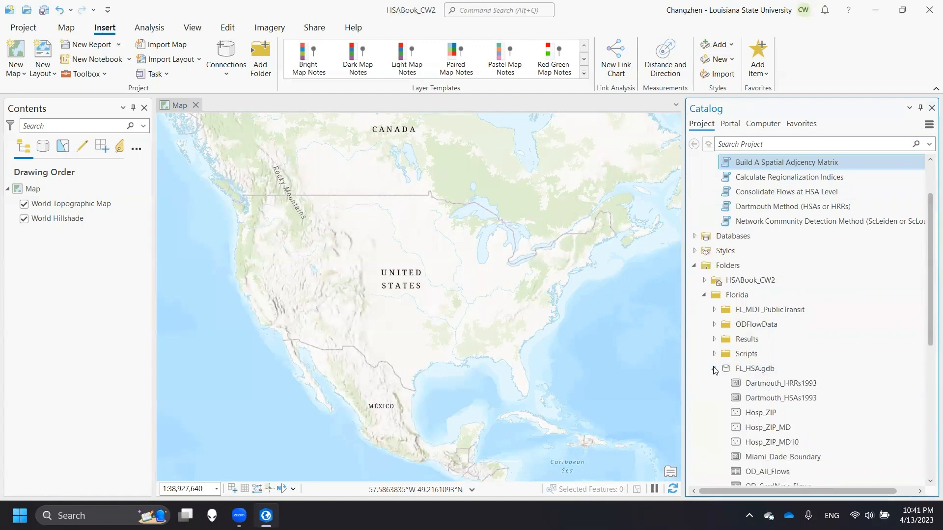
scroll(714, 370, down, 5)
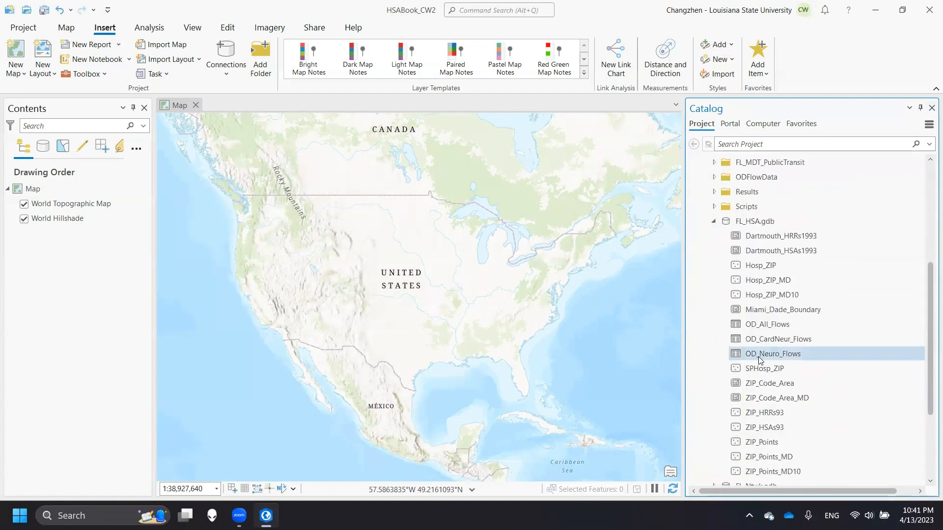
drag(765, 388, 476, 320)
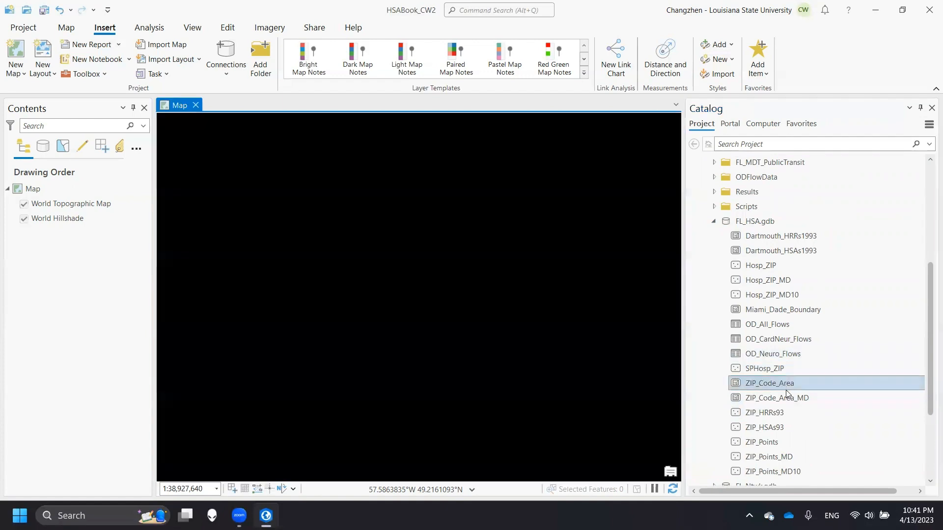
- Add the OD_All_Flows table from FL_HSA.gdb to the map as a standalone table
scroll(799, 408, down, 2)
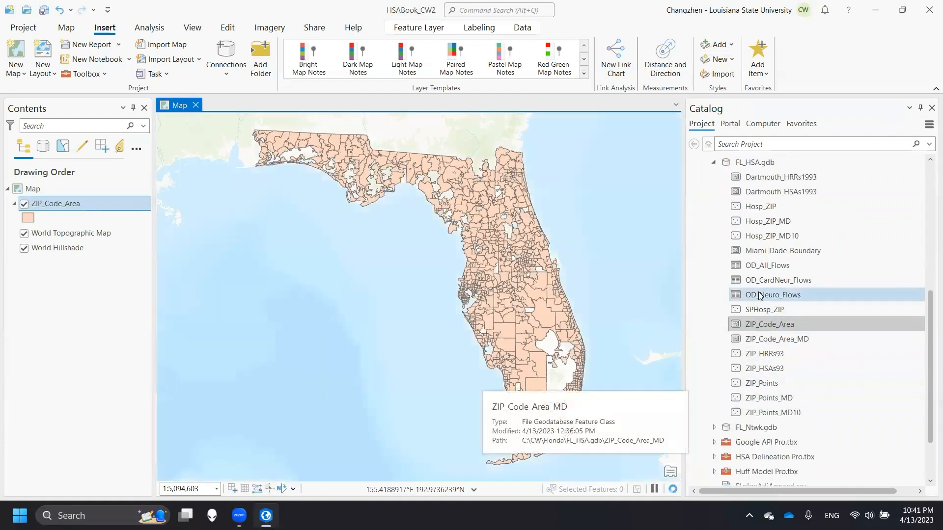
click(767, 265)
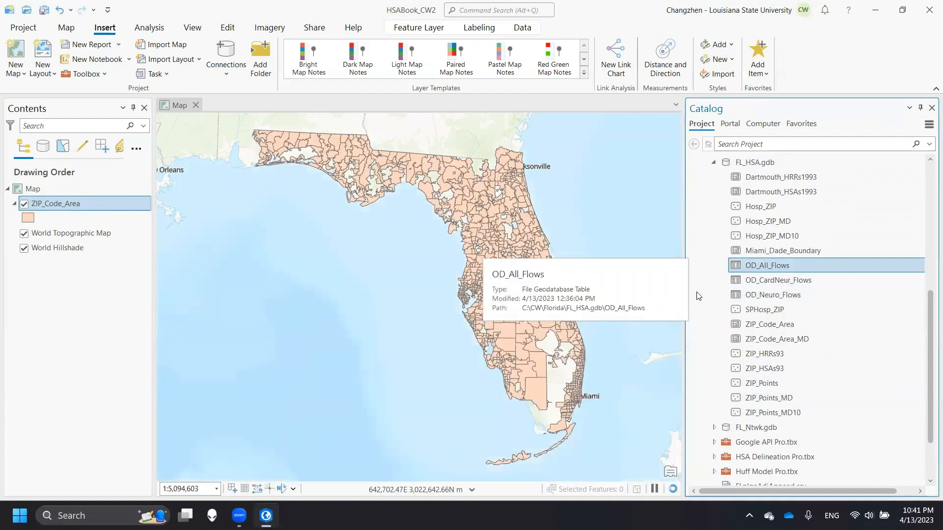
drag(758, 267, 442, 294)
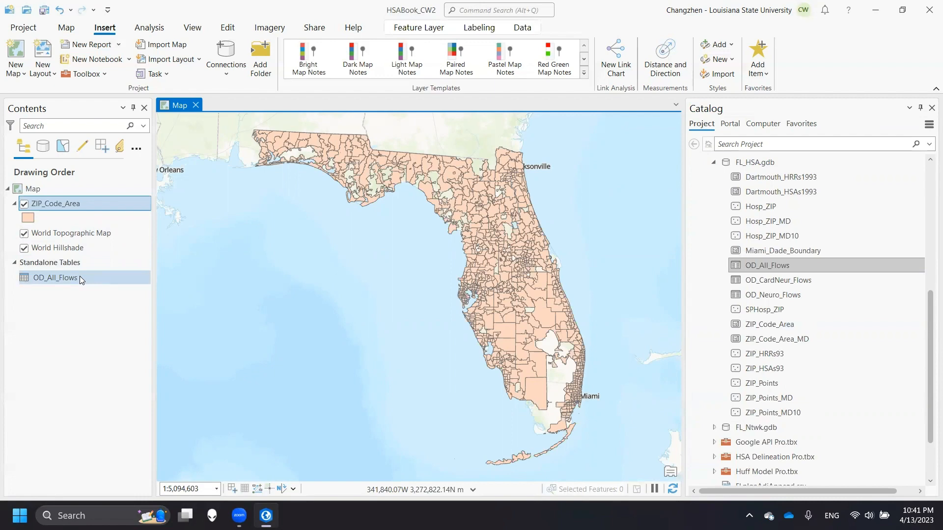
- Open the attribute table of the ZIP_Code_Area layer and inspect its ZipCode and ZoneID fields
click(97, 205)
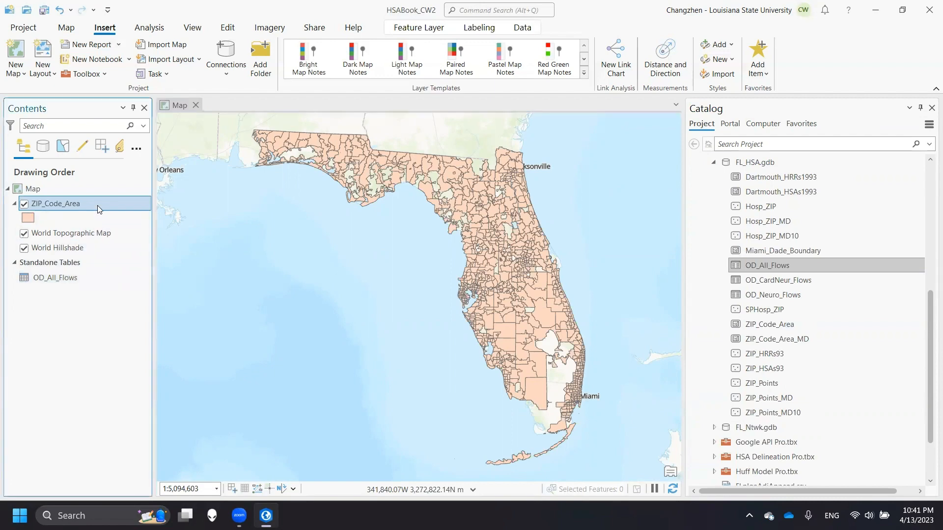
right_click(97, 205)
click(142, 128)
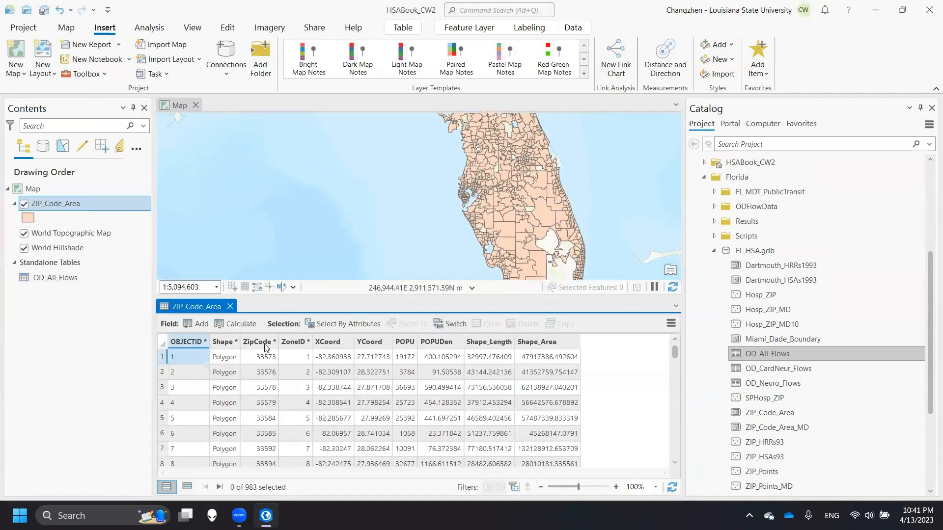
click(265, 344)
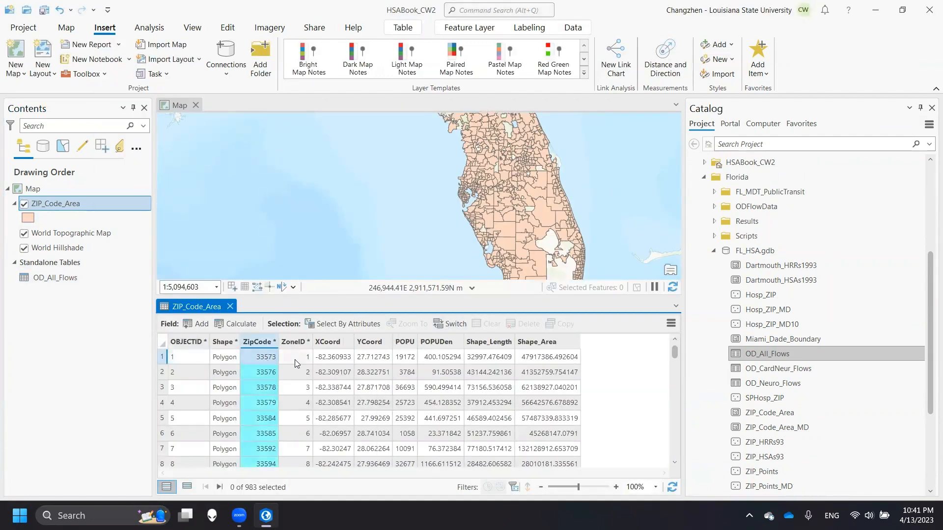
click(293, 342)
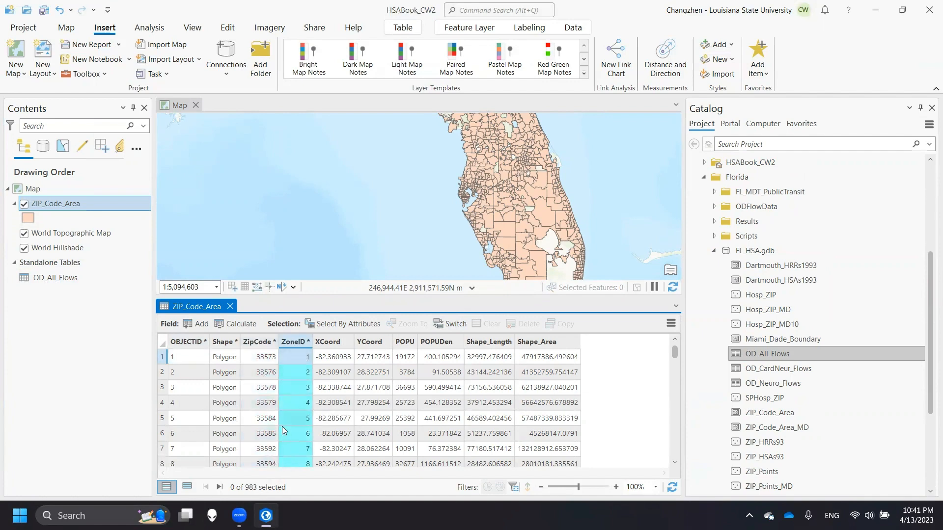
- Sort the ZIP_Code_Area table by ZoneID in ascending order and inspect the POPU and POPUDen fields
double_click(297, 343)
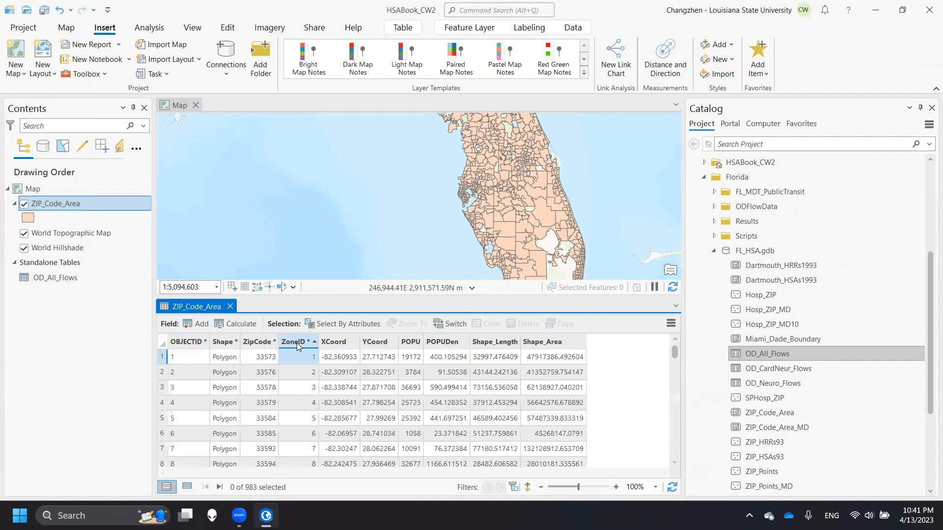
double_click(297, 343)
double_click(297, 343)
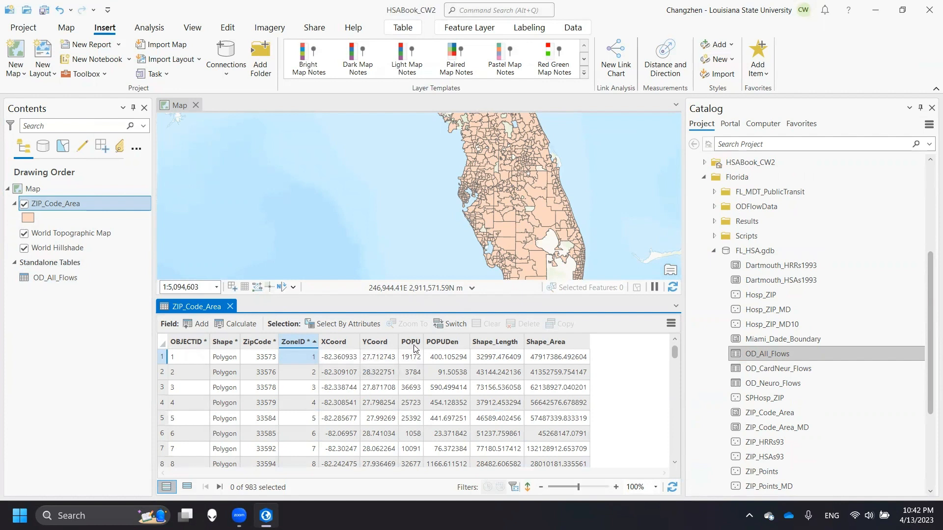
mouse_move(412, 347)
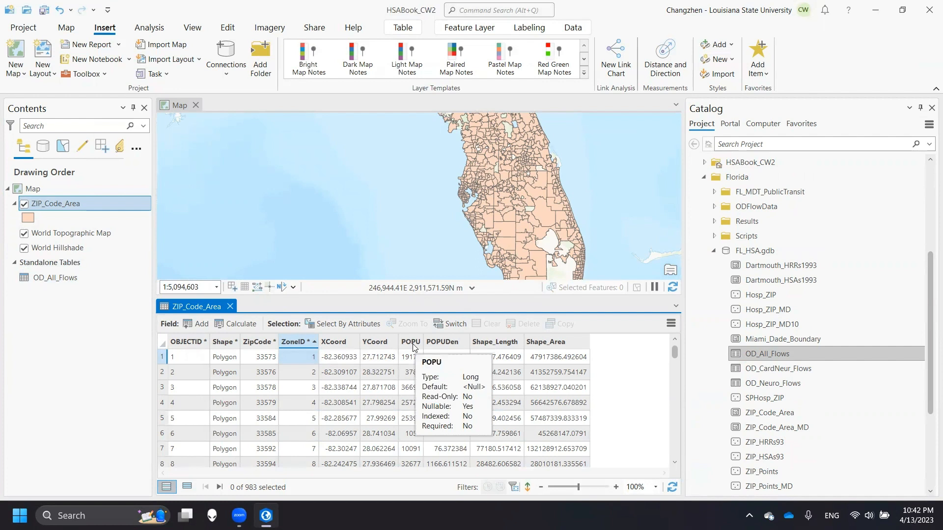
click(456, 342)
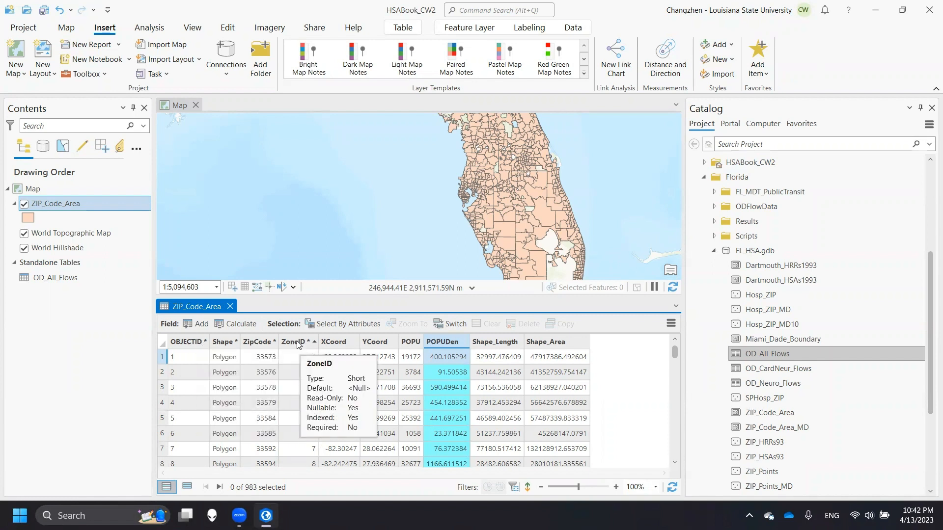
- Open the OD_All_Flows table and move the PatientZipZoneID column between OBJECTID and Hosp_ZoneID
click(78, 281)
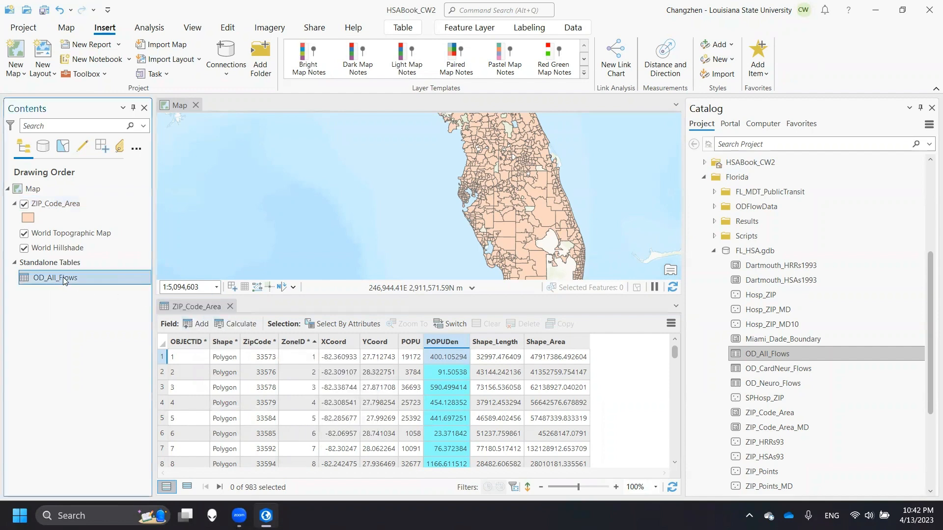
right_click(100, 283)
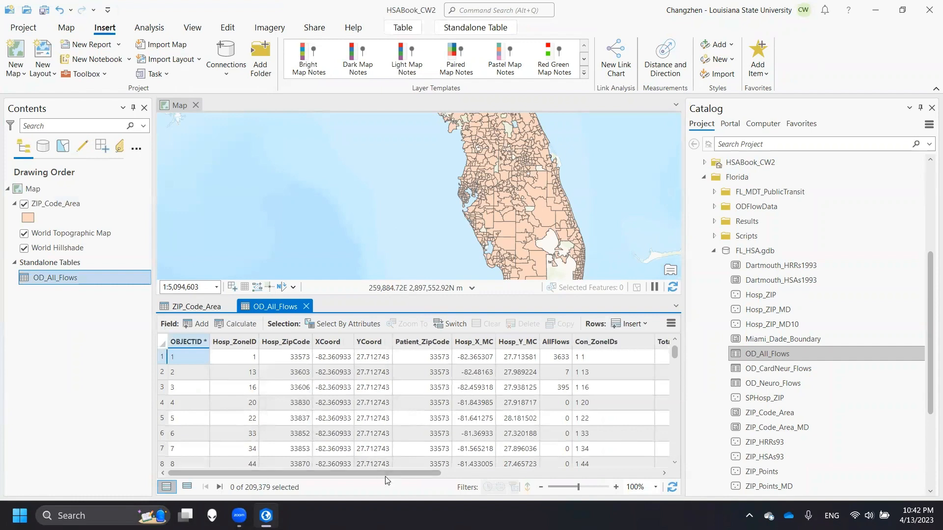
drag(385, 477, 632, 488)
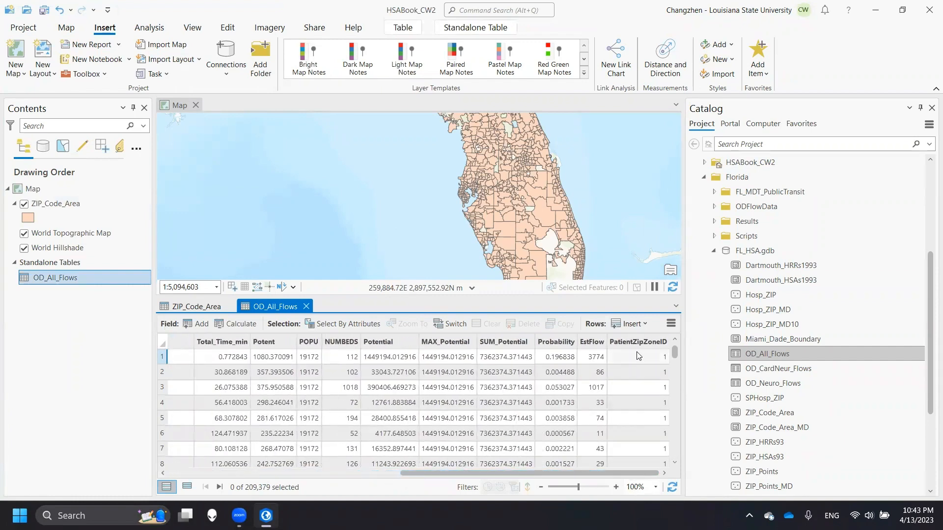
drag(636, 342, 120, 349)
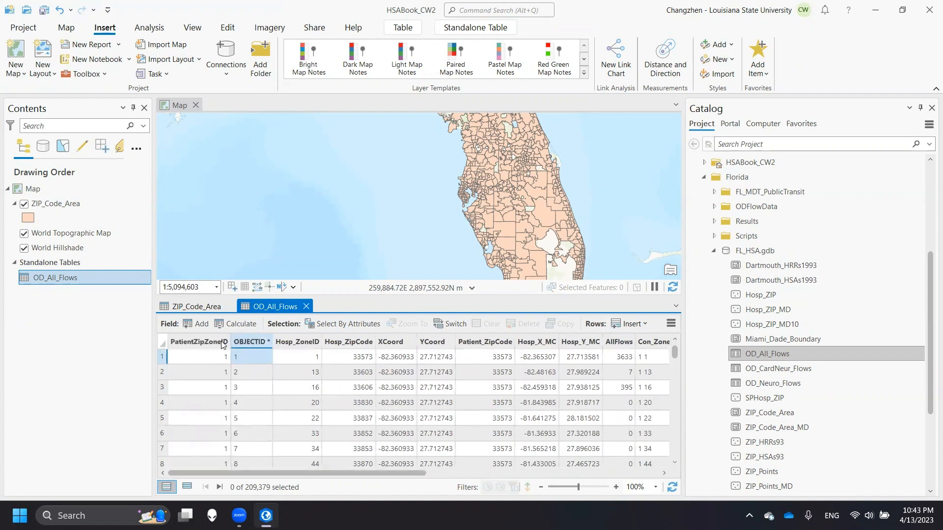
drag(222, 345, 282, 344)
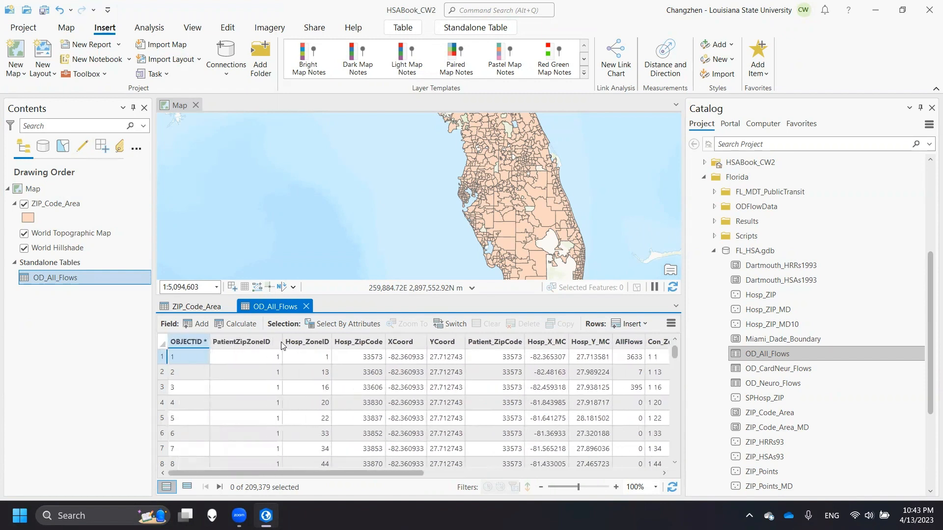
- Compare the PatientZipZoneID and Hosp_ZoneID fields of OD_All_Flows with the ZoneID field of ZIP_Code_Area
click(248, 340)
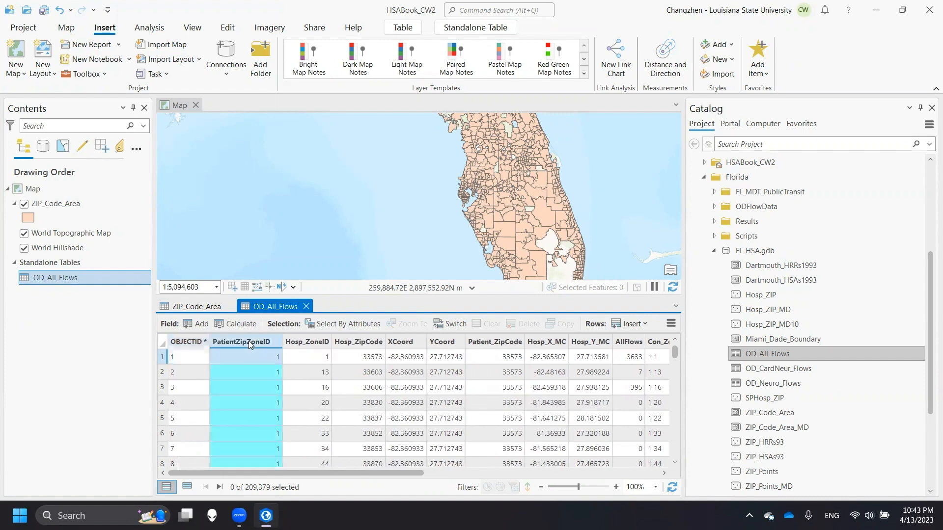
click(185, 307)
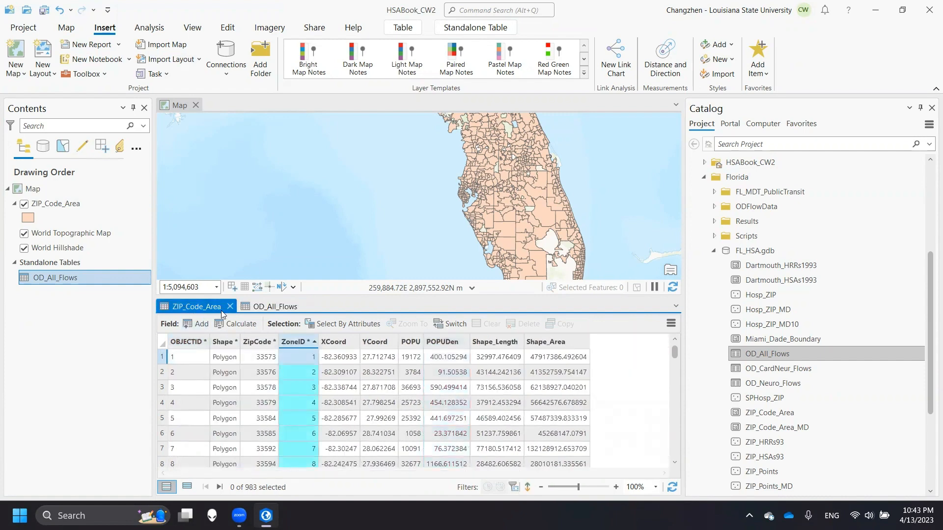
click(265, 307)
click(321, 344)
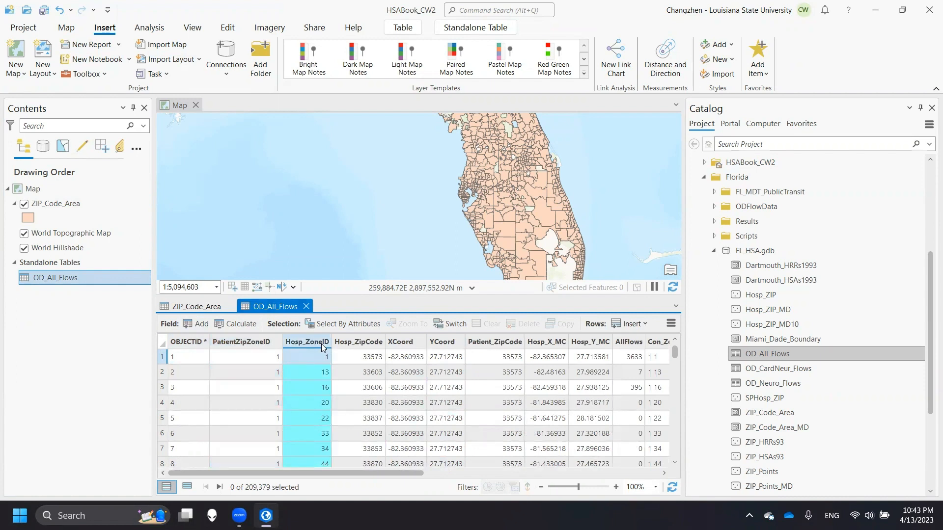
click(199, 304)
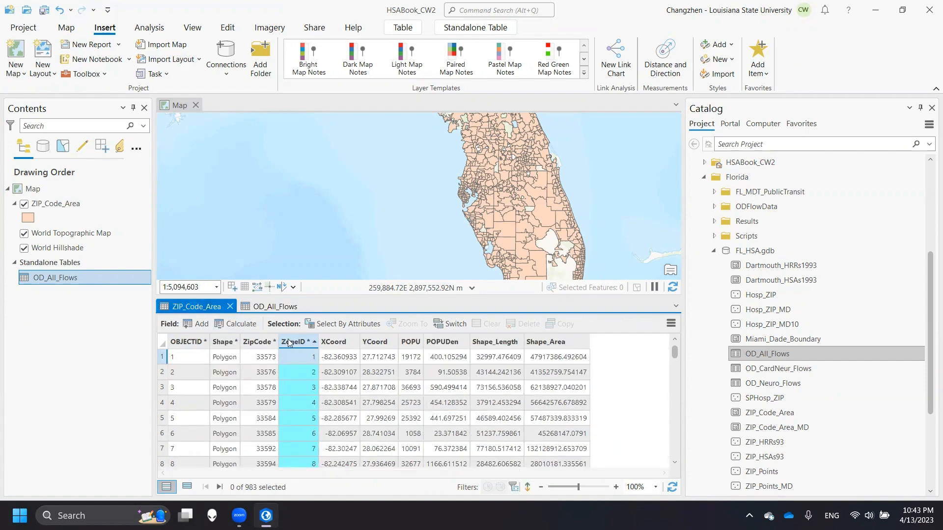
- Examine the Hosp_ZipCode, XCoord and YCoord fields in the OD_All_Flows table
click(268, 306)
click(358, 344)
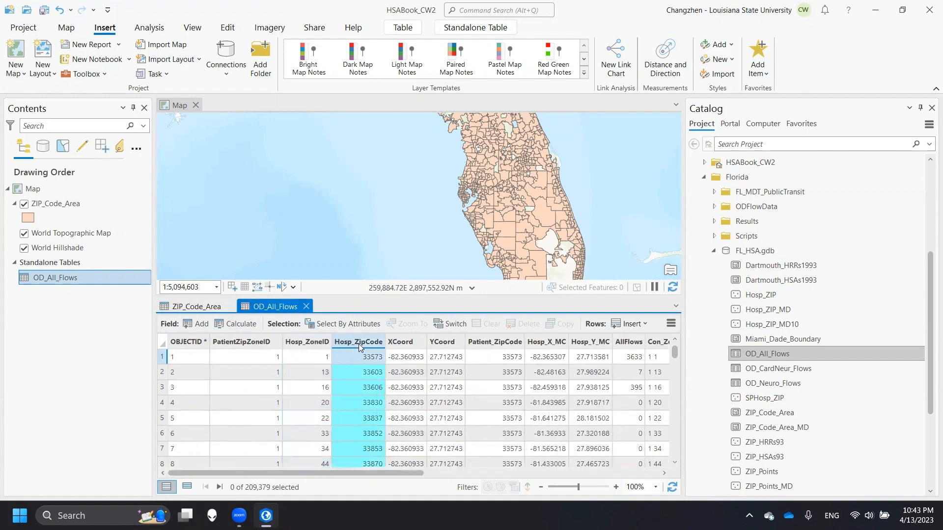
click(408, 343)
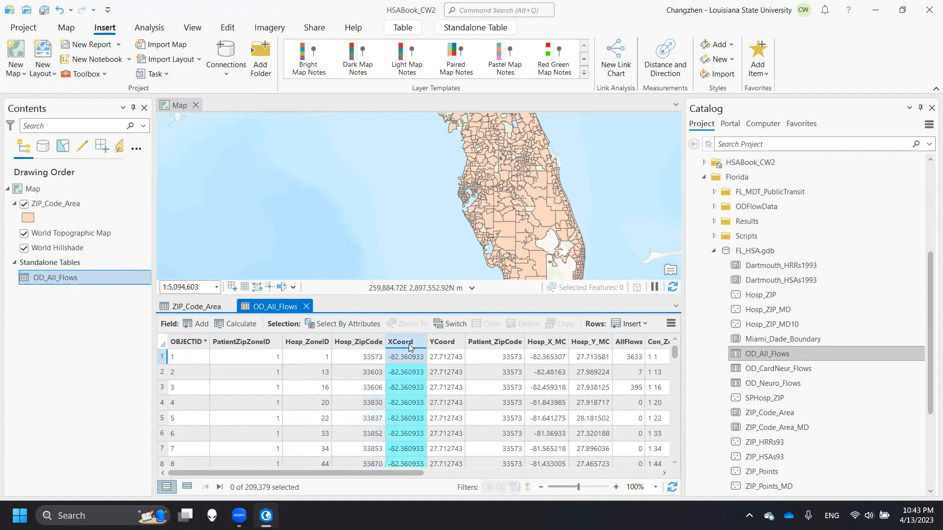
click(439, 342)
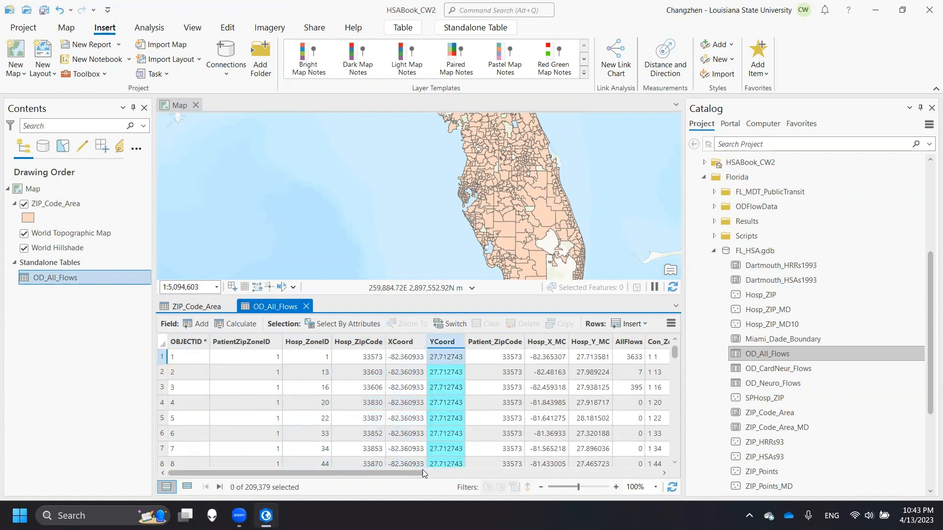
scroll(412, 474, right, 3)
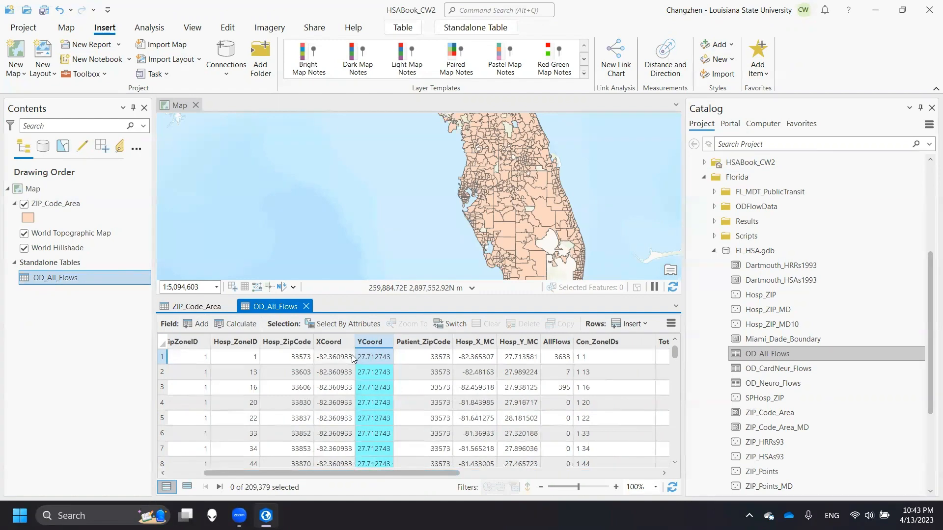
- Compare the coordinate and Patient_ZipCode fields of OD_All_Flows with the coordinate and ZipCode fields of ZIP_Code_Area
click(192, 306)
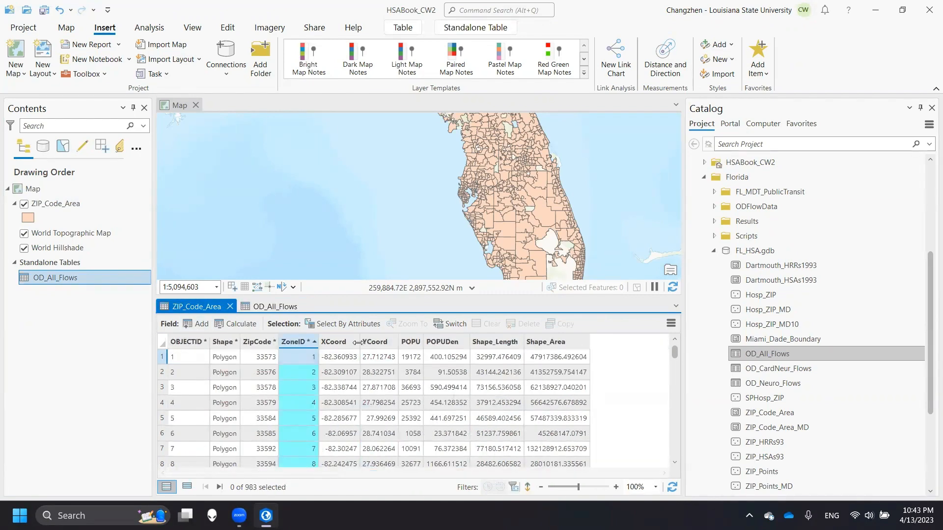
click(267, 306)
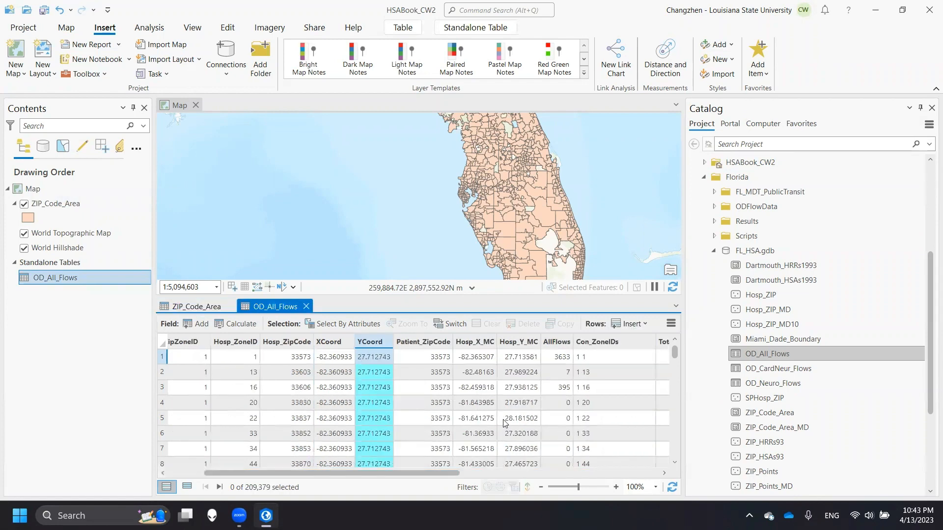
click(432, 343)
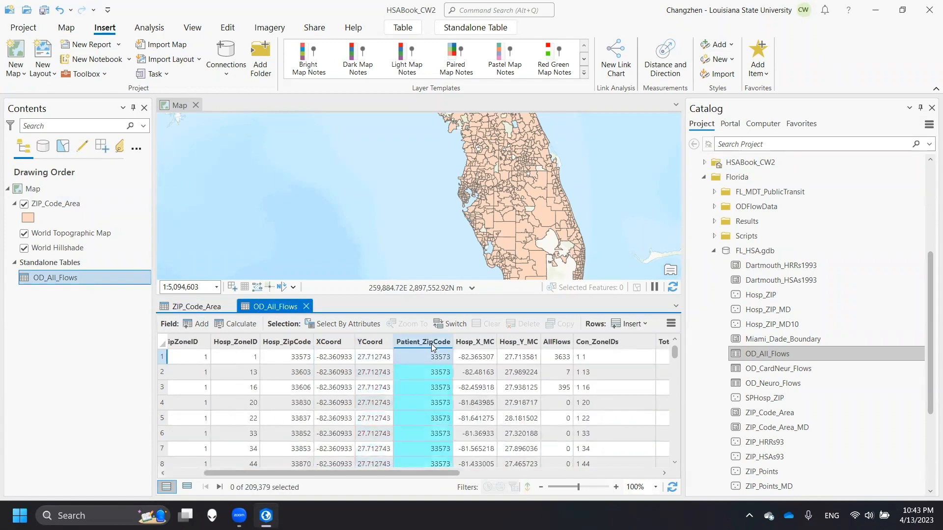
click(202, 308)
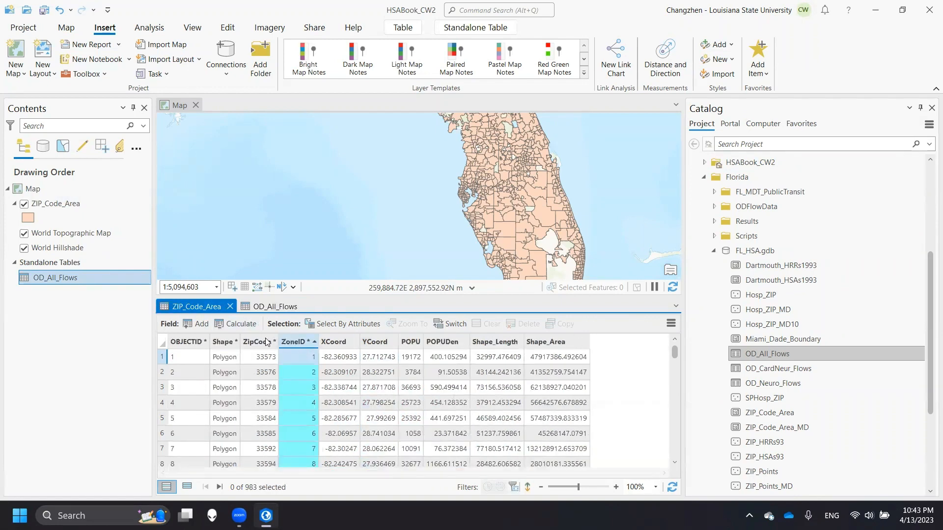
click(268, 306)
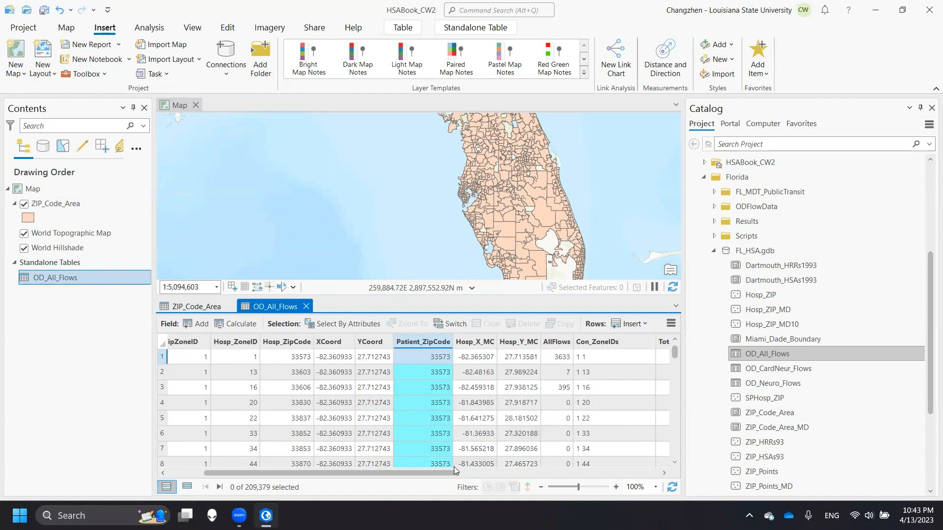
- Examine the AllFlows, Con_ZoneIDs and Total_Time_min fields in the OD_All_Flows table
drag(456, 472, 507, 474)
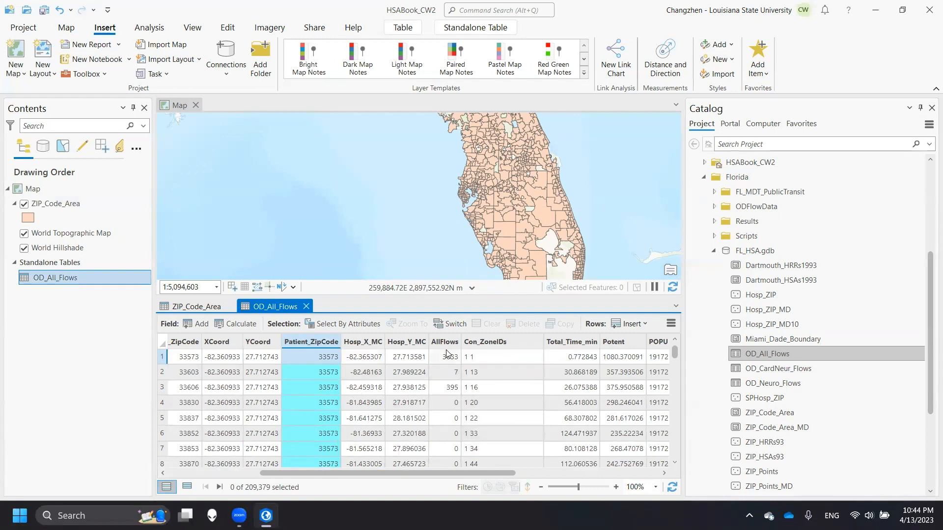
mouse_move(446, 350)
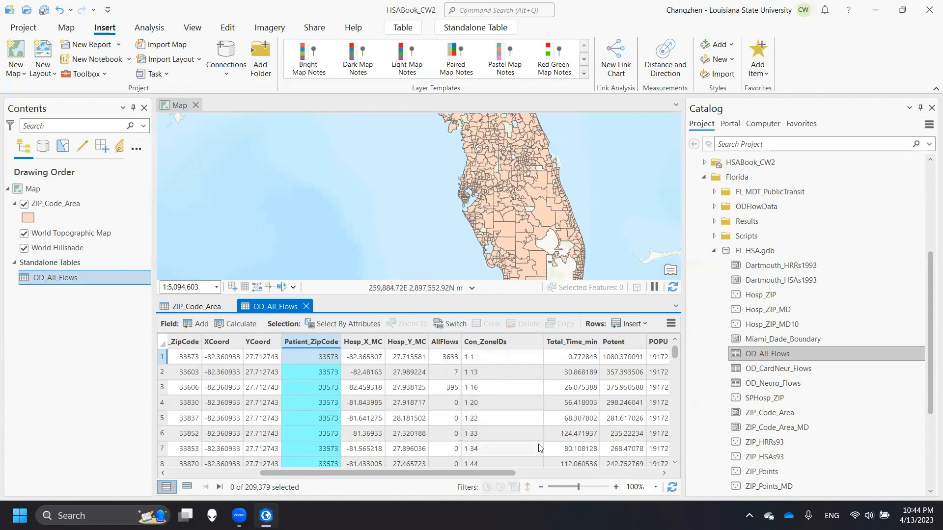
drag(492, 474, 529, 475)
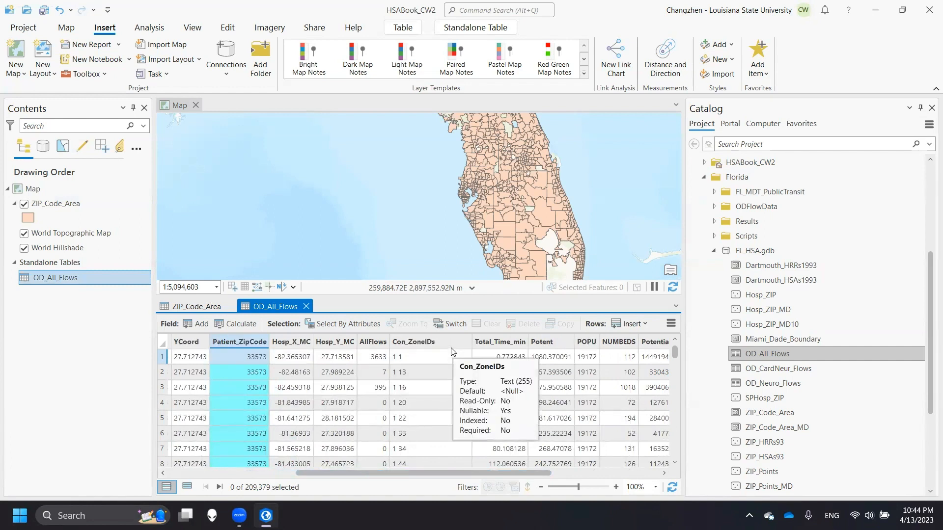
click(506, 345)
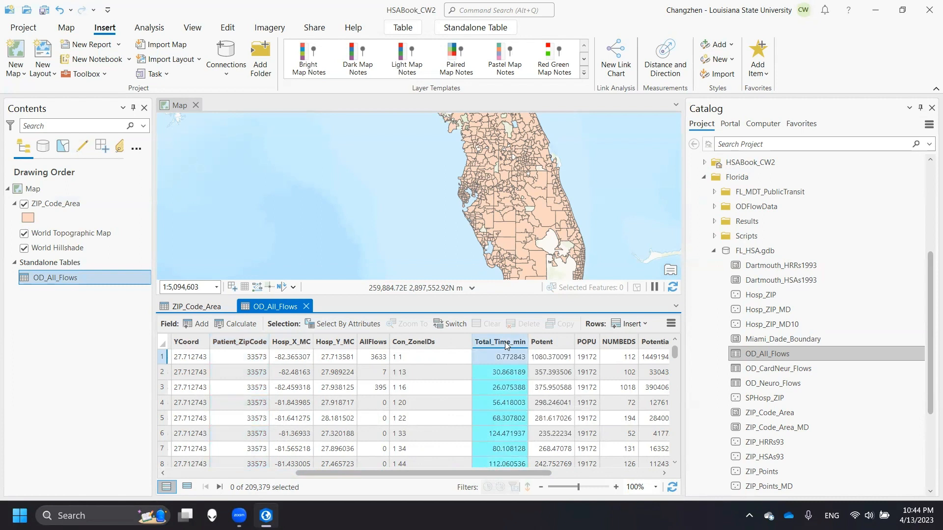
- Inspect the POPU, NUMBEDS and EstFlow fields in the OD_All_Flows table
drag(543, 474, 661, 485)
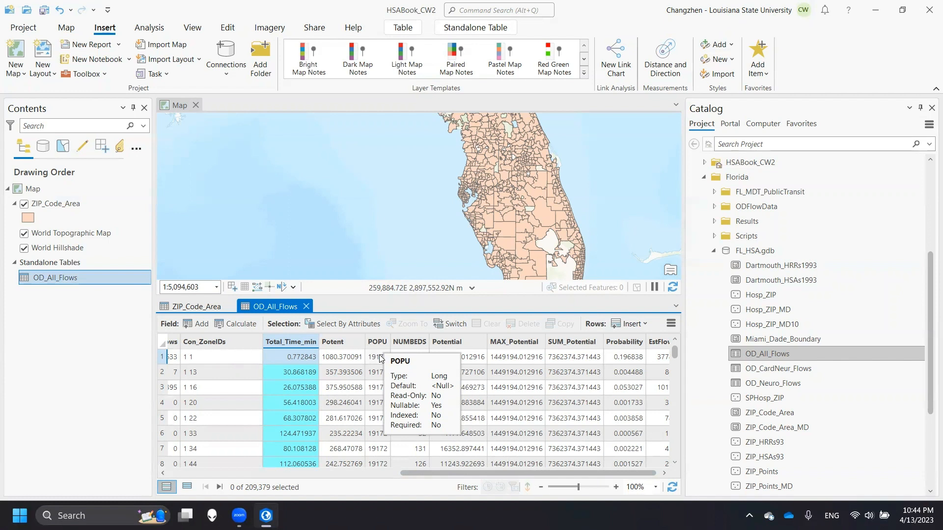
click(405, 342)
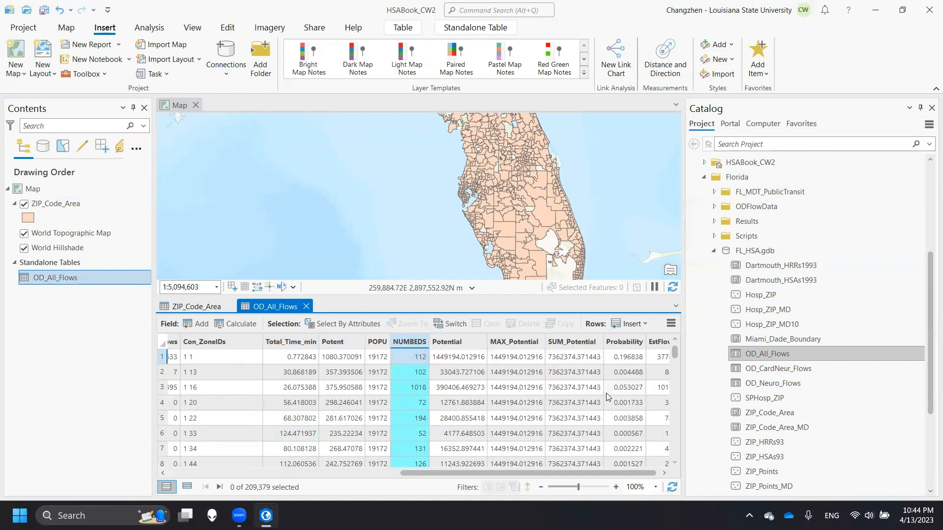
click(664, 472)
click(654, 342)
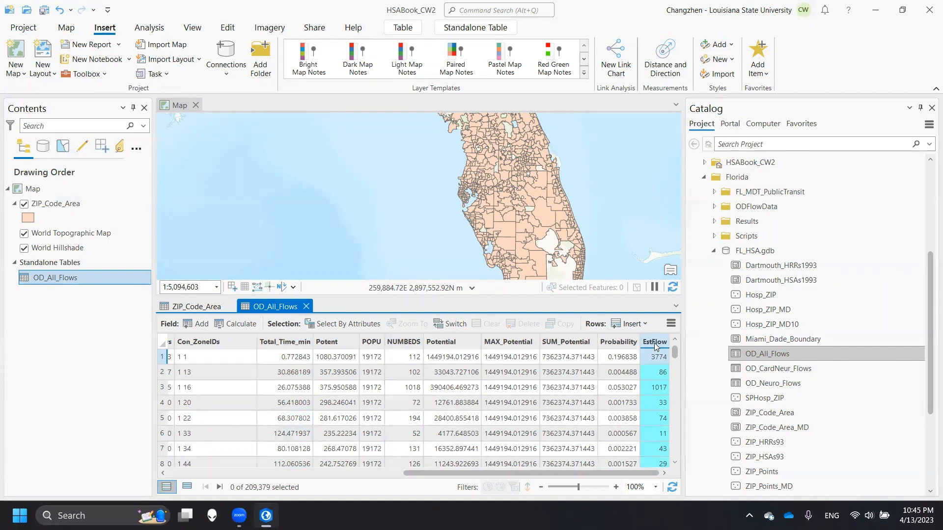
- Compare the AllFlows field with the EstFlow field in the OD_All_Flows table
drag(621, 471, 534, 487)
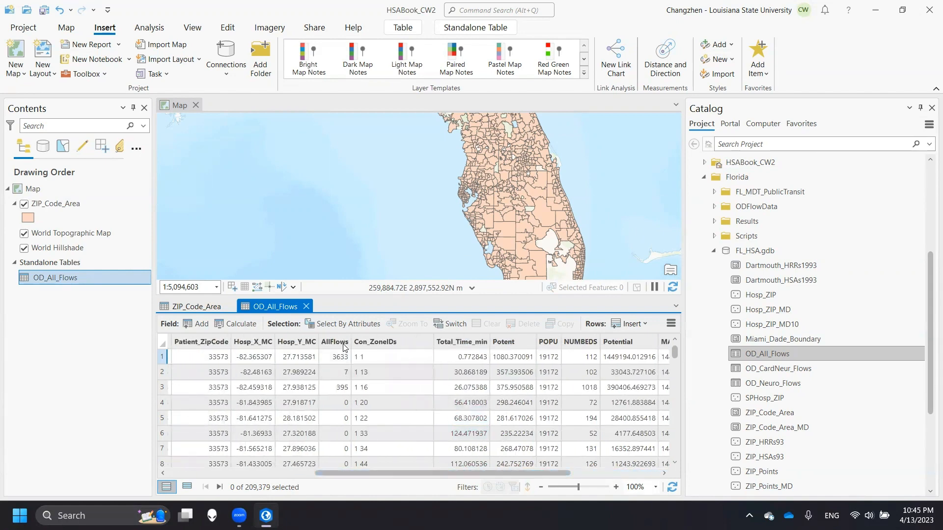
mouse_move(344, 347)
drag(504, 473, 653, 497)
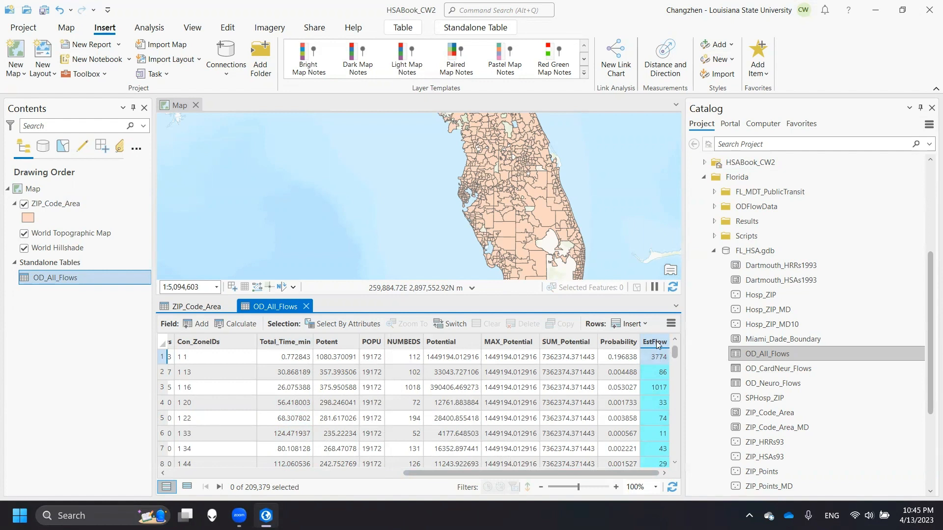
mouse_move(656, 344)
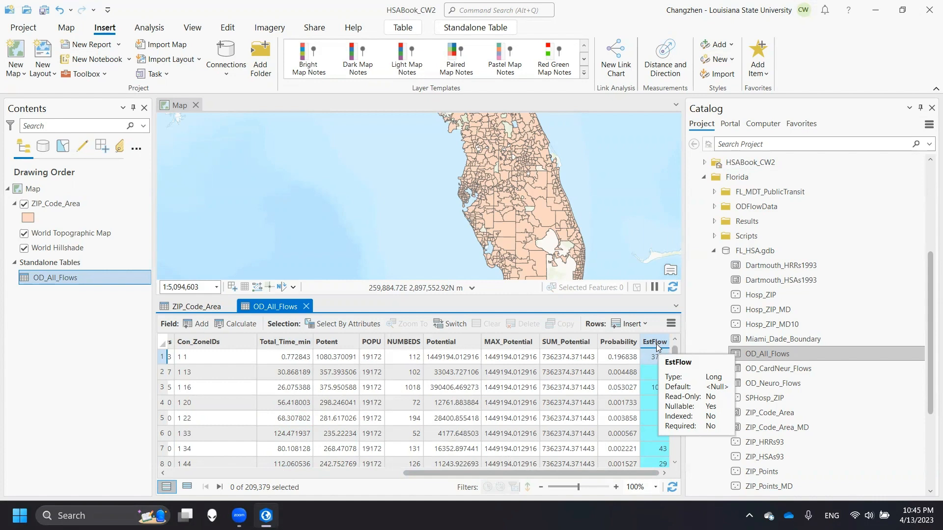
- Review the PatientZipZoneID, Hosp_ZoneID, AllFlows and Total_Time_min fields of OD_All_Flows as the origin, destination, flow and travel time inputs
drag(435, 473, 216, 472)
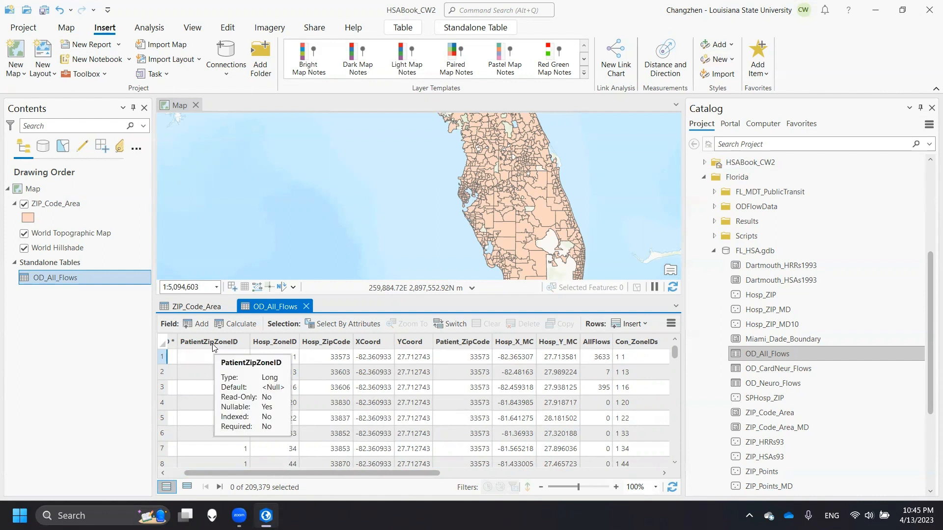
mouse_move(279, 345)
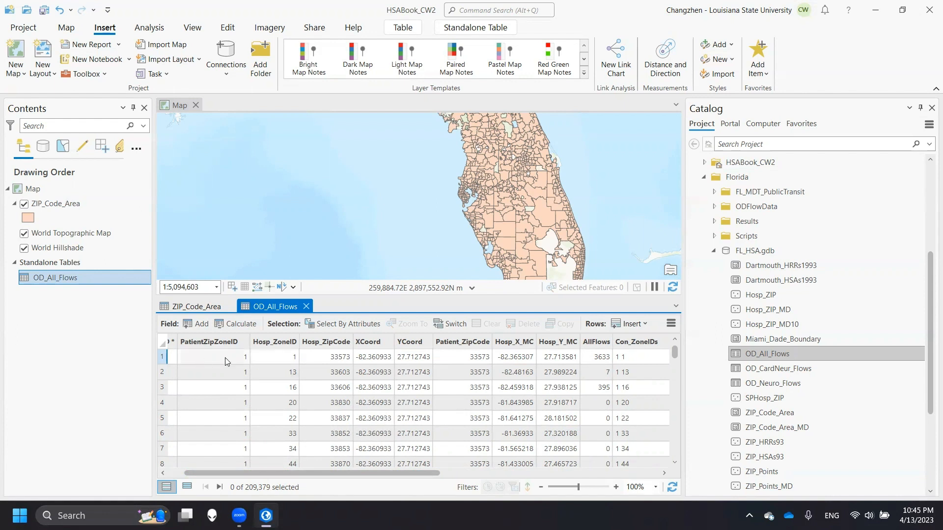
mouse_move(270, 352)
drag(437, 473, 544, 476)
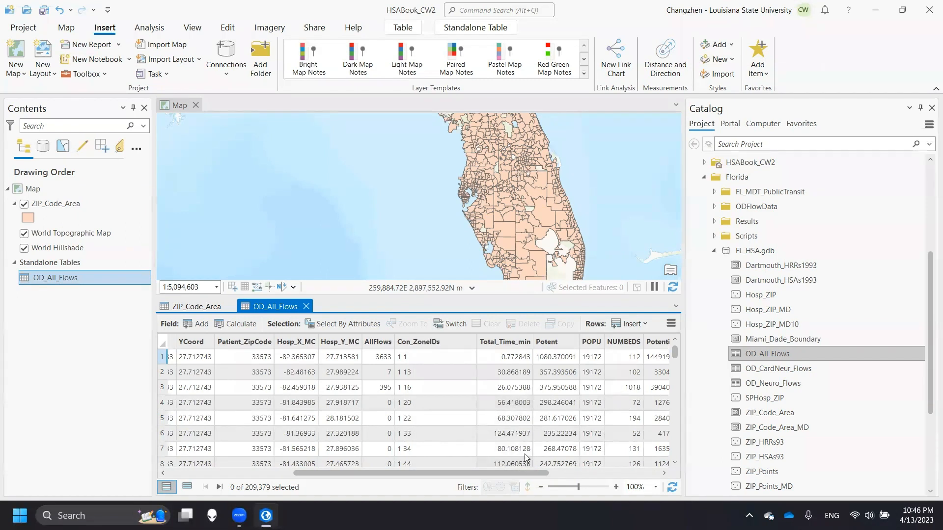
drag(531, 472, 406, 473)
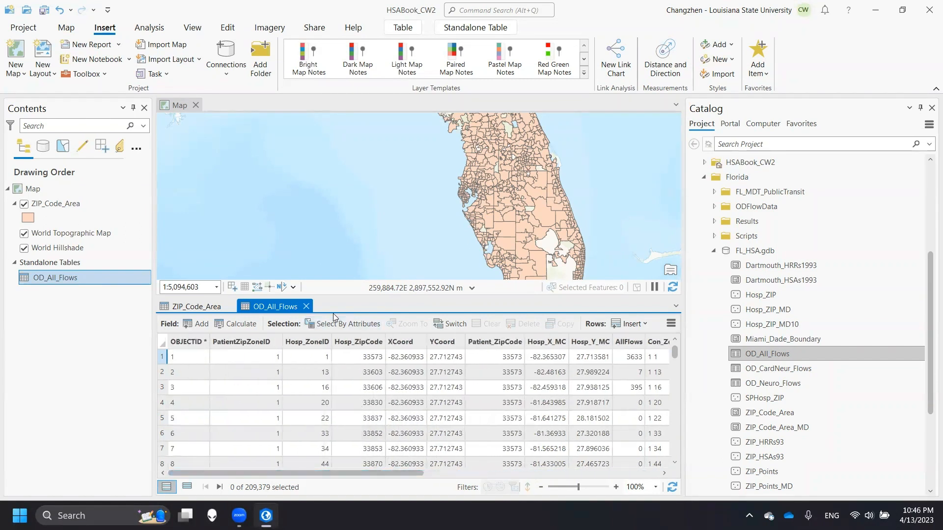
- Close the OD_All_Flows and ZIP_Code_Area tables and open the Dartmouth Method (HSAs or HRRs) tool from HSA Delineation Pro.tbx
click(307, 307)
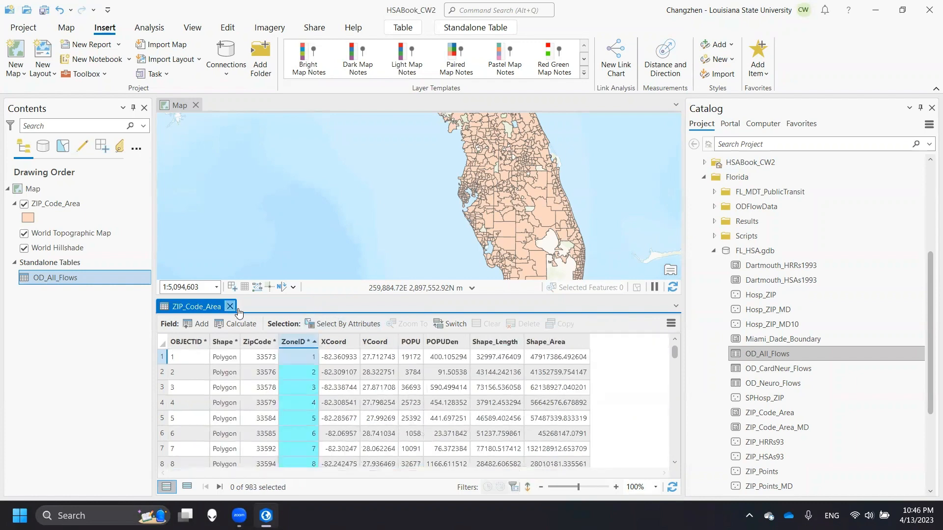
click(230, 307)
scroll(811, 343, up, 4)
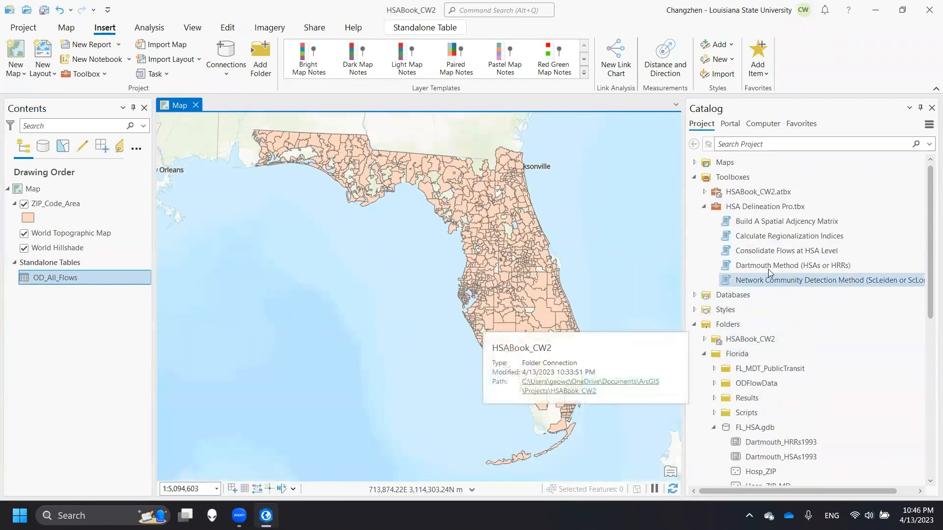
double_click(810, 265)
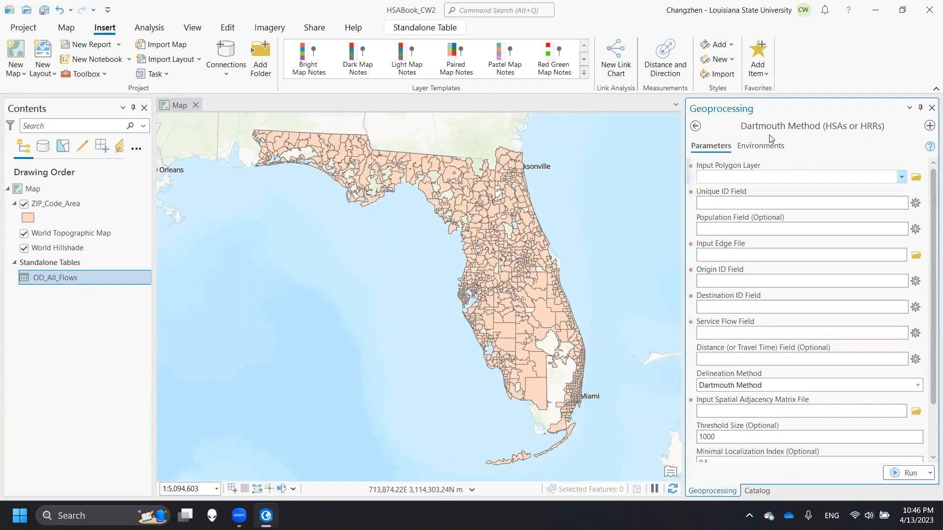
- Set ZIP_Code_Area as the input polygon layer, with ZoneID as the unique ID field and POPU as the population field
click(901, 177)
click(803, 195)
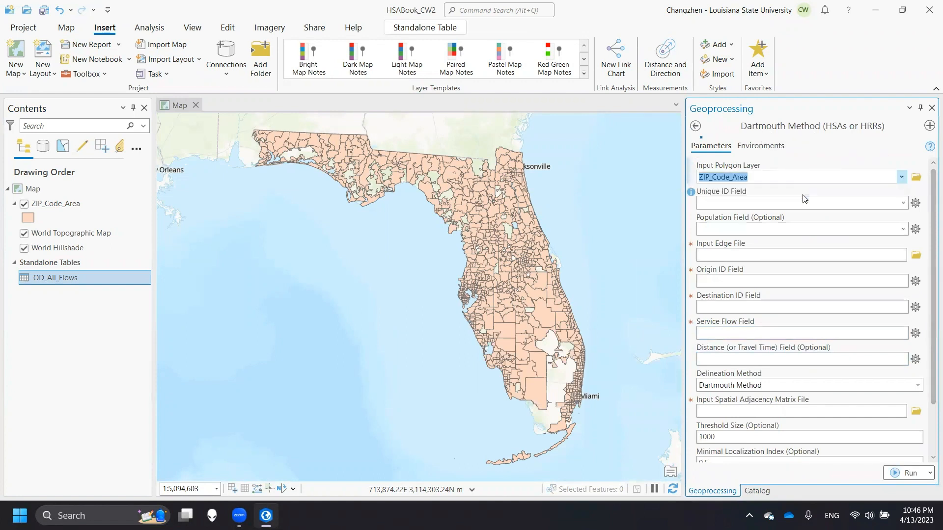
click(903, 203)
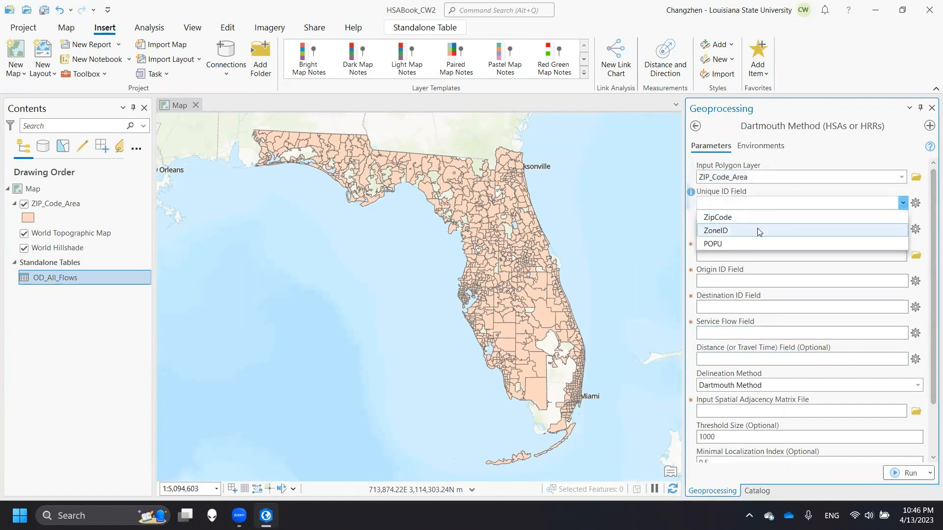
click(760, 232)
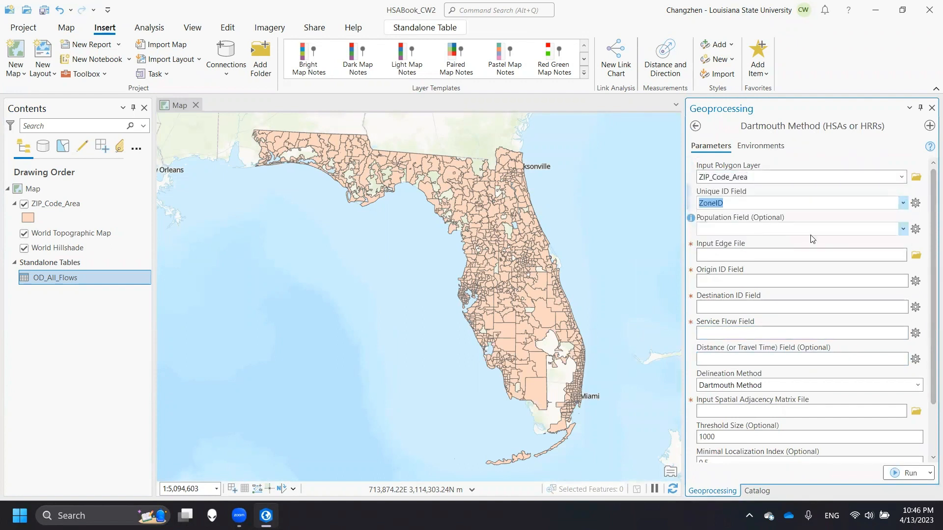
click(902, 230)
click(863, 298)
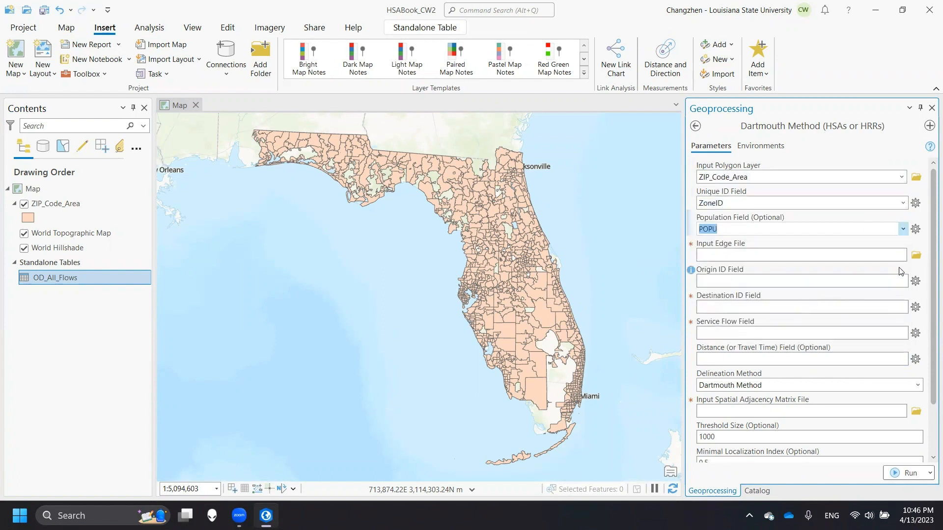
- Set OD_All_Flows from FL_HSA.gdb in the Florida folder as the input edge file
click(917, 257)
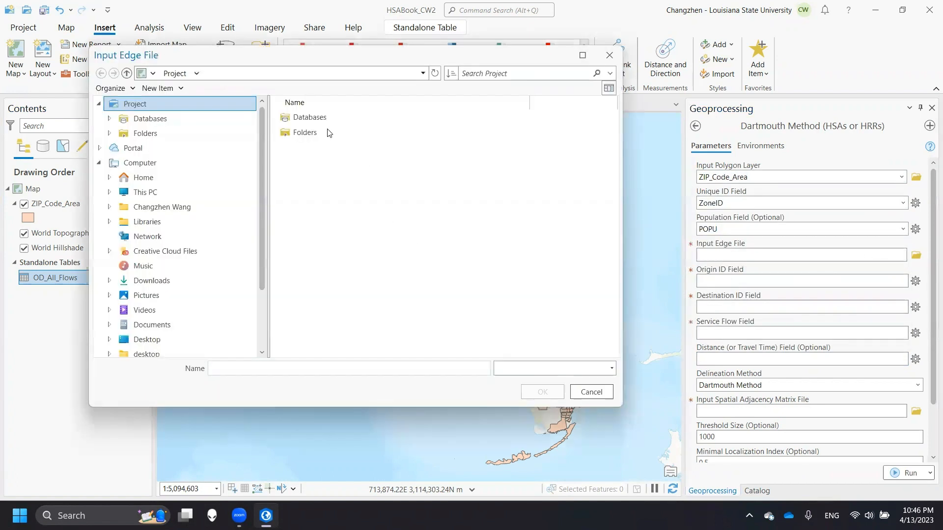
double_click(324, 131)
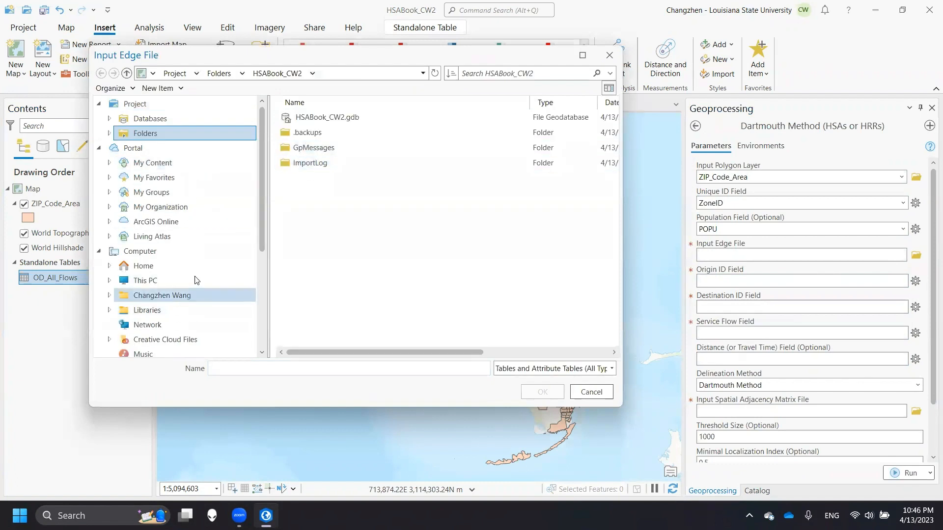
click(141, 265)
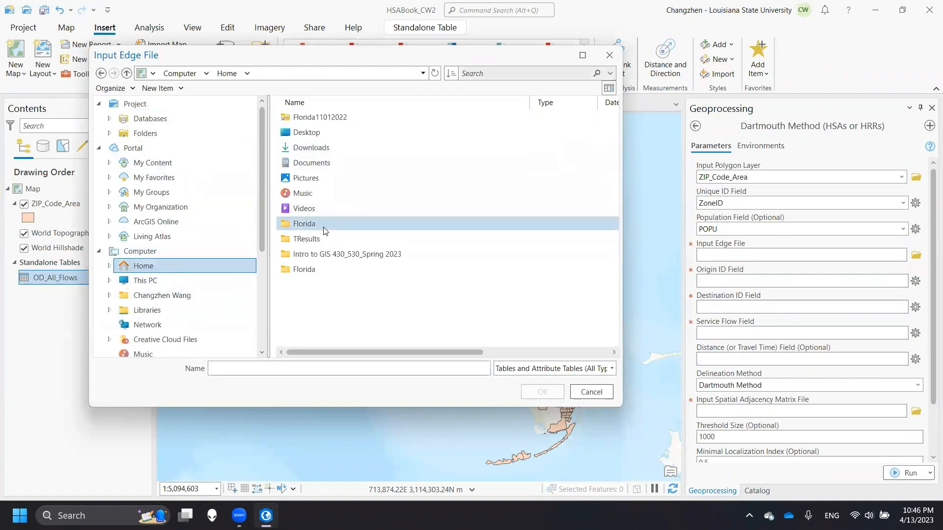
double_click(319, 224)
double_click(313, 178)
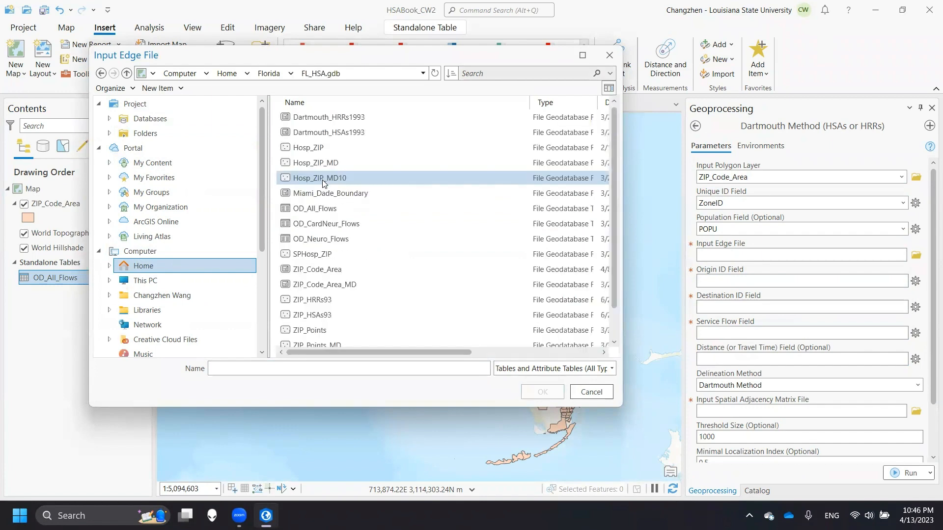
click(317, 212)
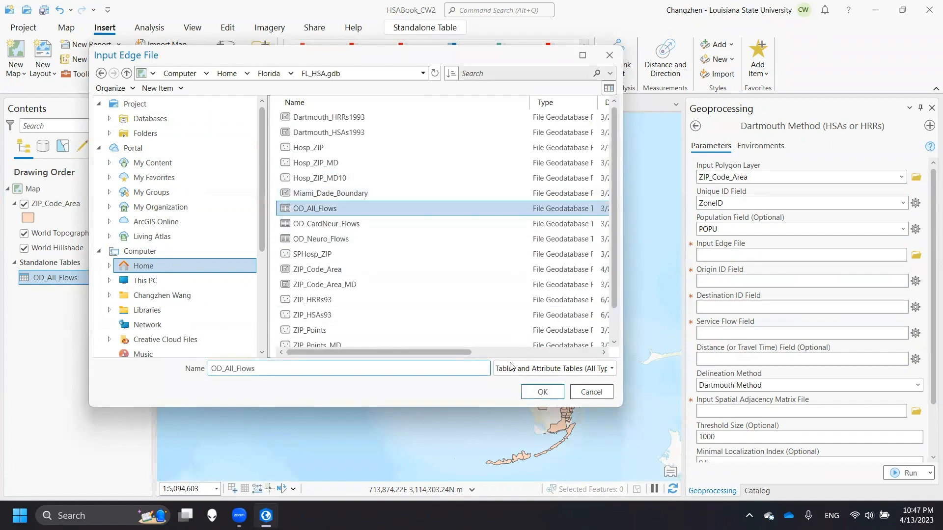
click(540, 392)
- Set PatientZipZoneID as the origin ID field and Hosp_ZoneID as the destination ID field
click(903, 281)
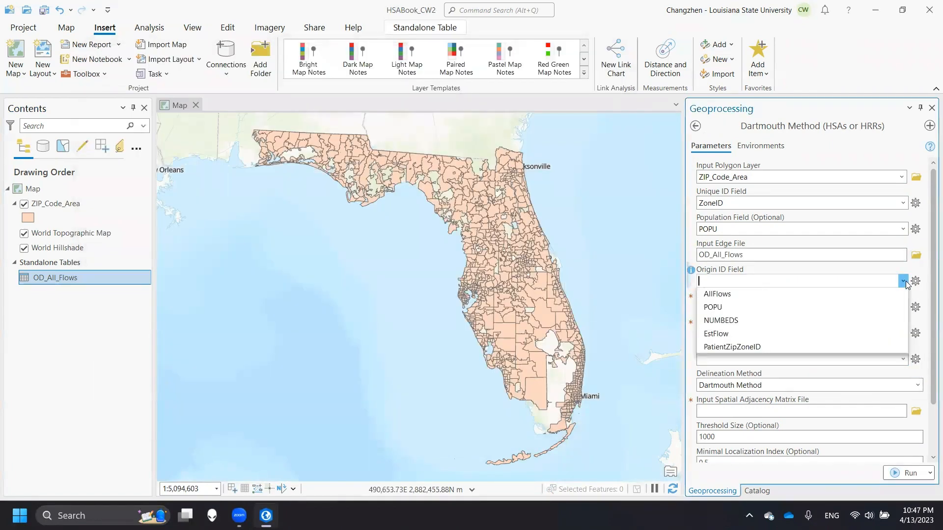
click(742, 388)
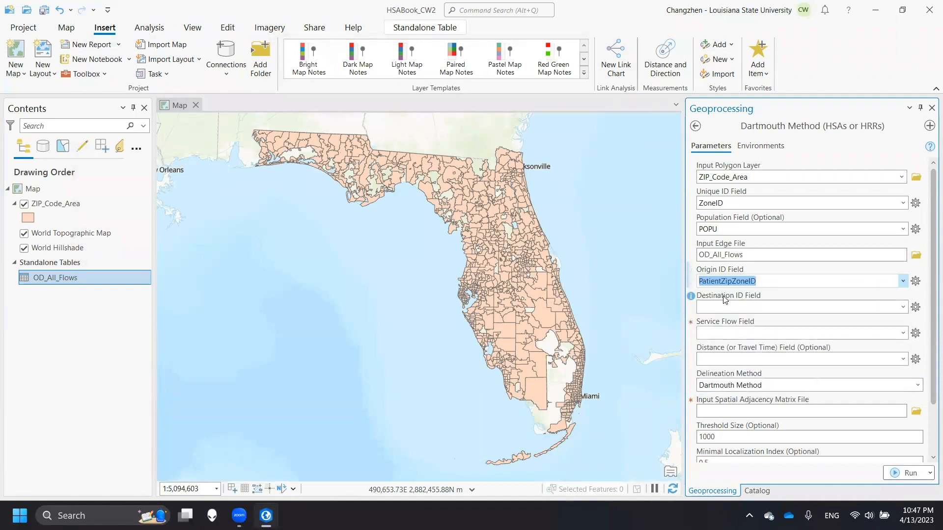
click(903, 309)
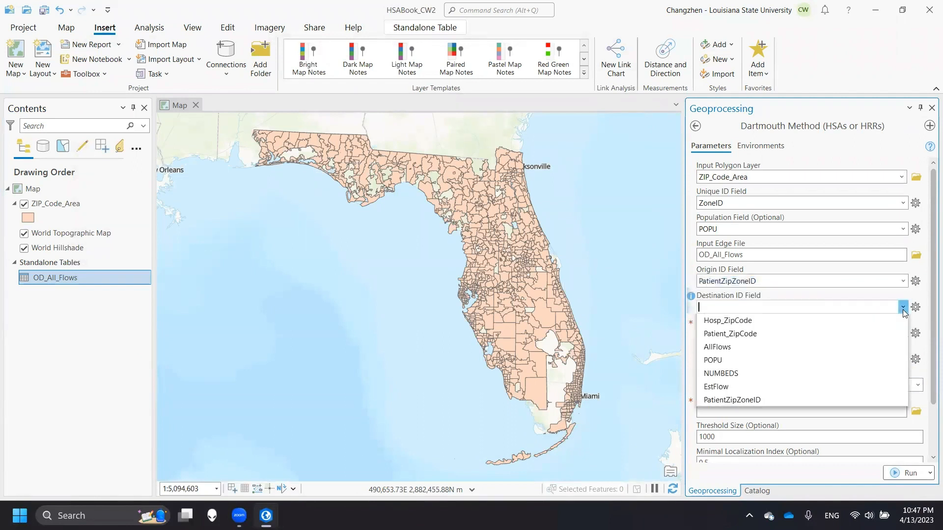
click(883, 325)
- Set AllFlows as the service flow field and Total_Time_min as the distance or travel time field
scroll(707, 280, down, 2)
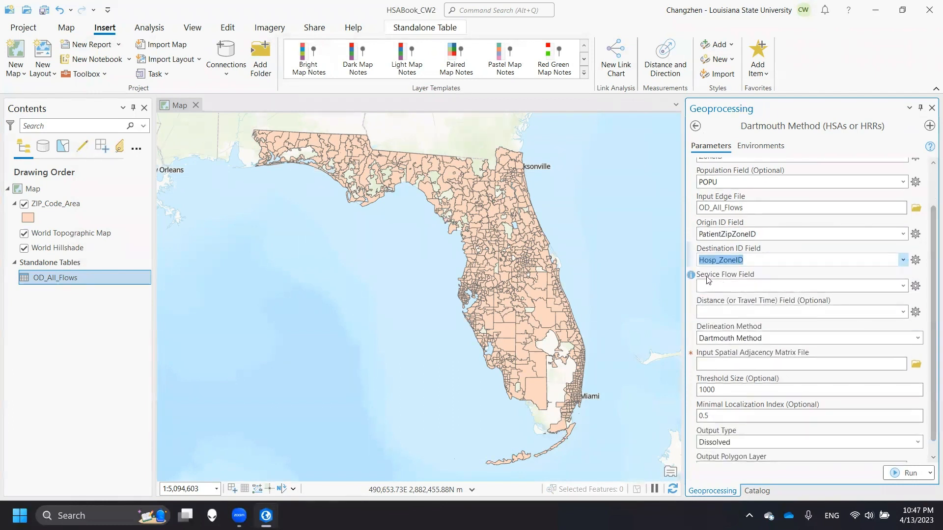
click(902, 287)
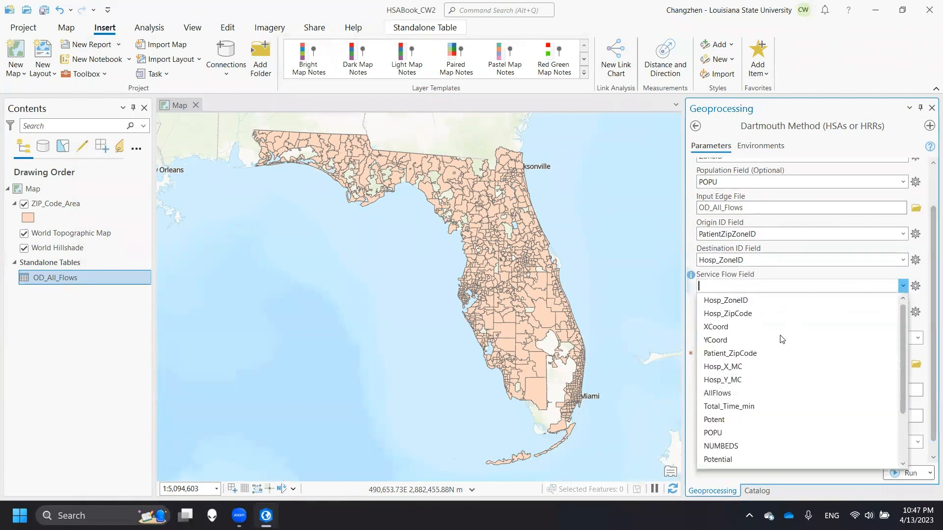
click(756, 393)
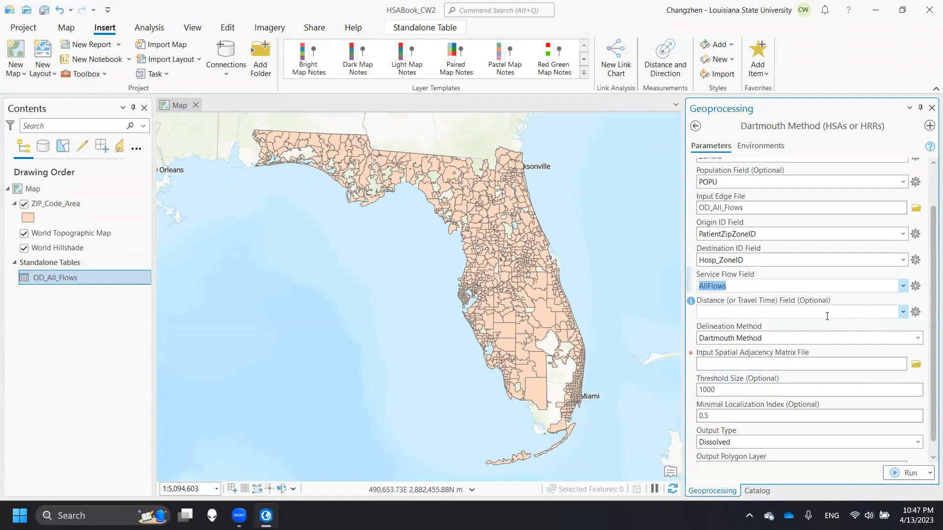
click(902, 313)
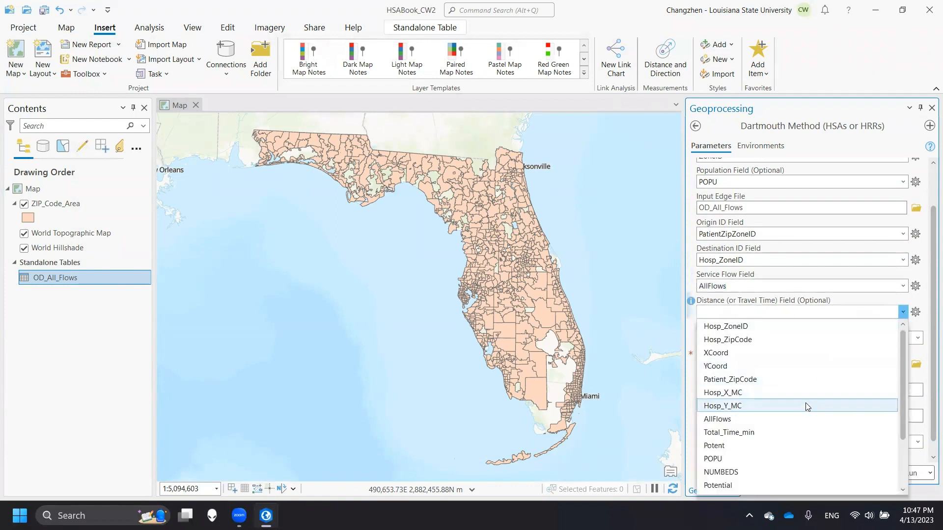
click(798, 432)
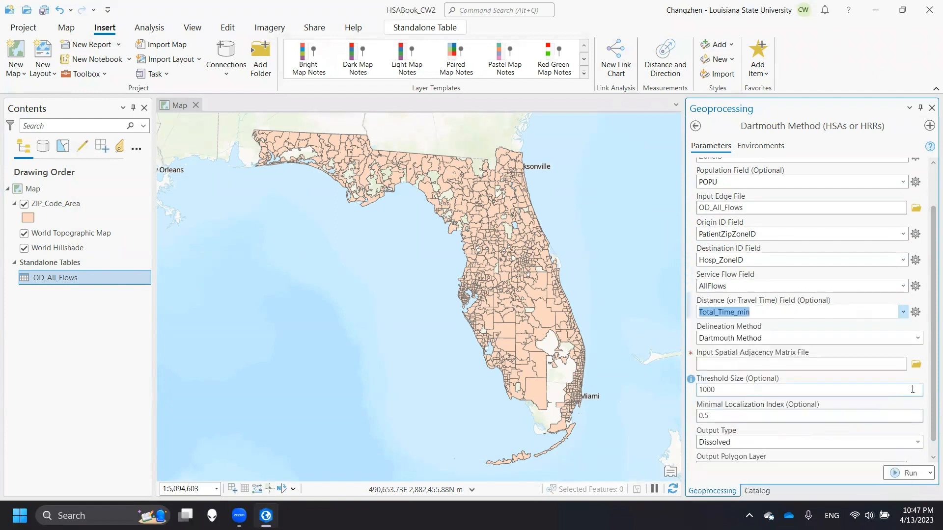
- Change the service flow field to EstFlow
scroll(927, 388, down, 1)
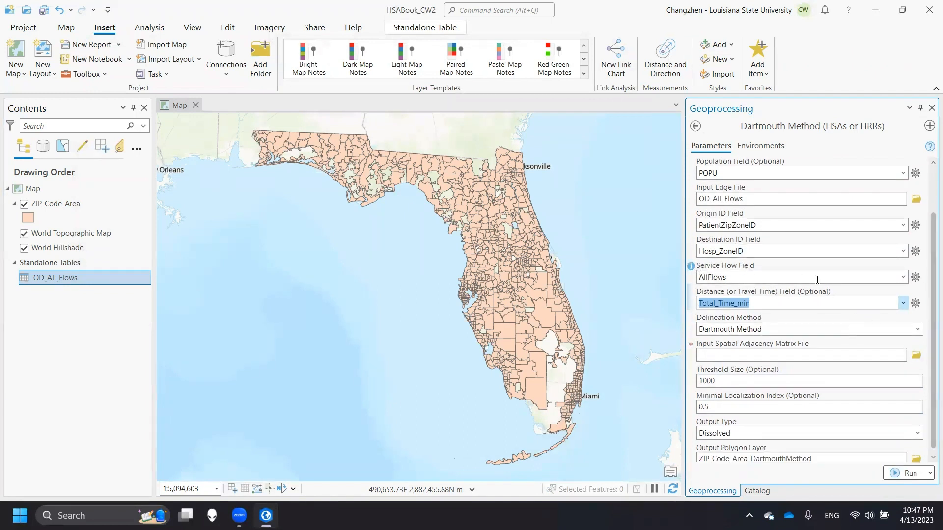
click(905, 277)
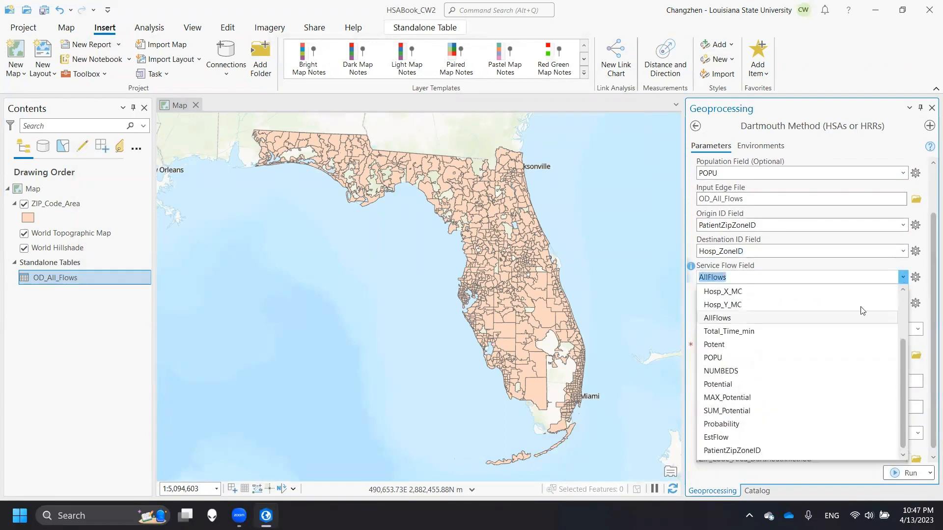
click(763, 437)
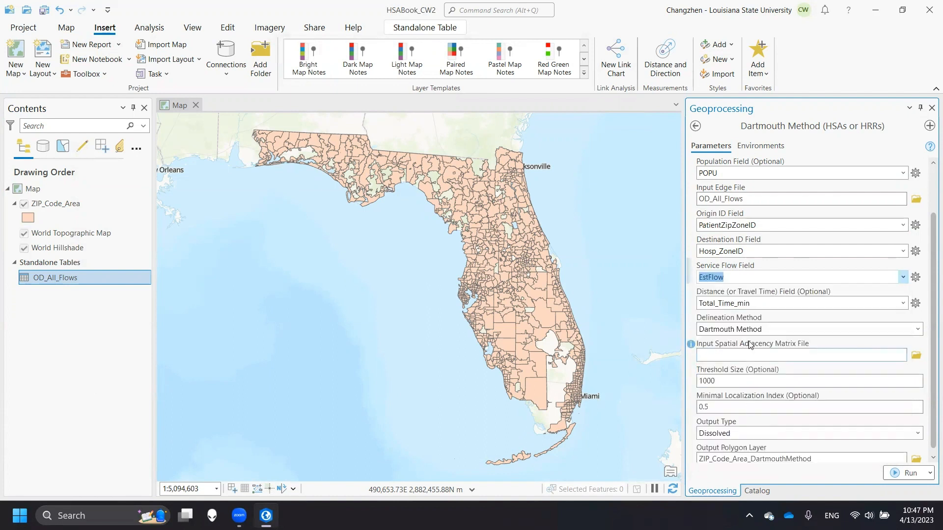
click(746, 276)
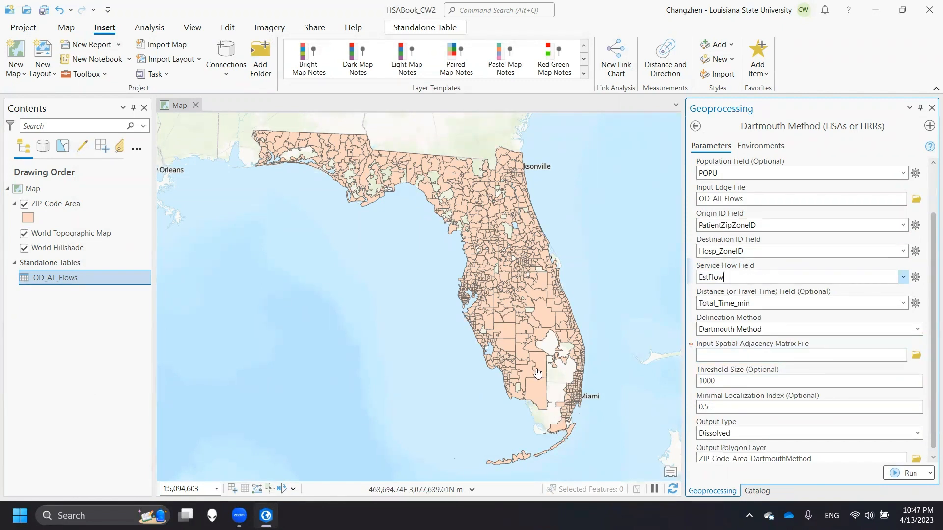
drag(598, 280, 592, 281)
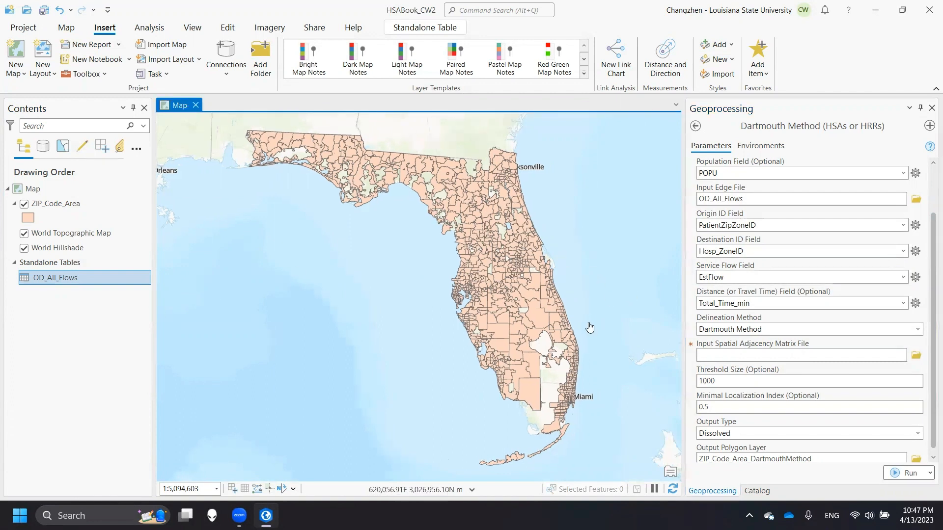
click(749, 279)
drag(706, 276, 676, 278)
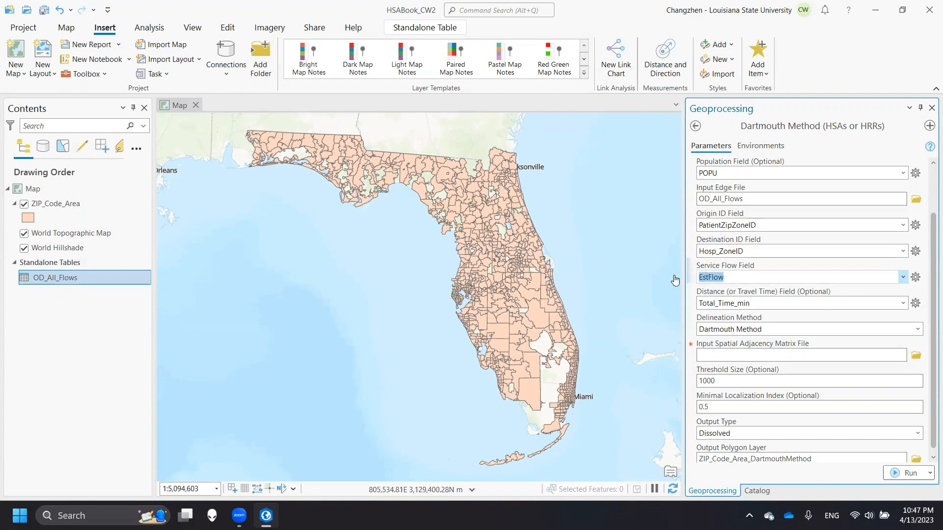
click(743, 280)
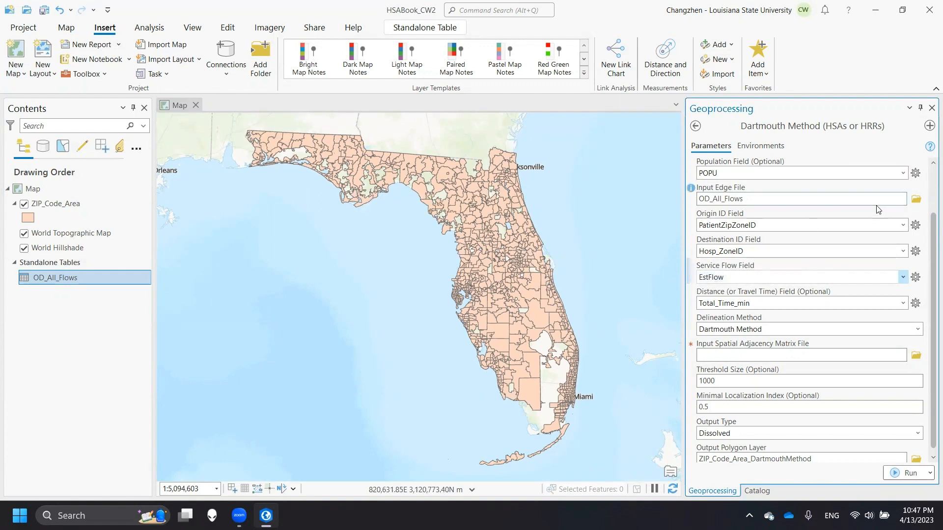
- Set the delineation method to Huff-Dartmouth Method
click(884, 330)
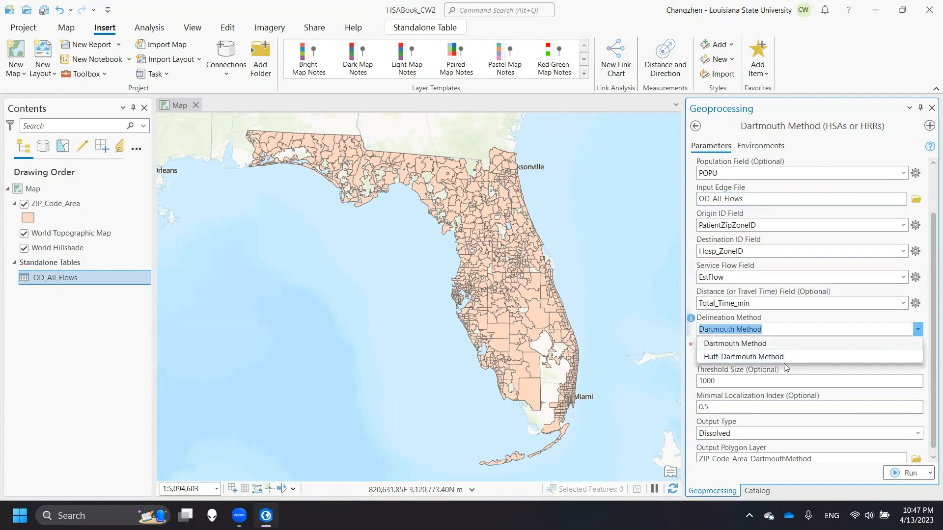
click(766, 358)
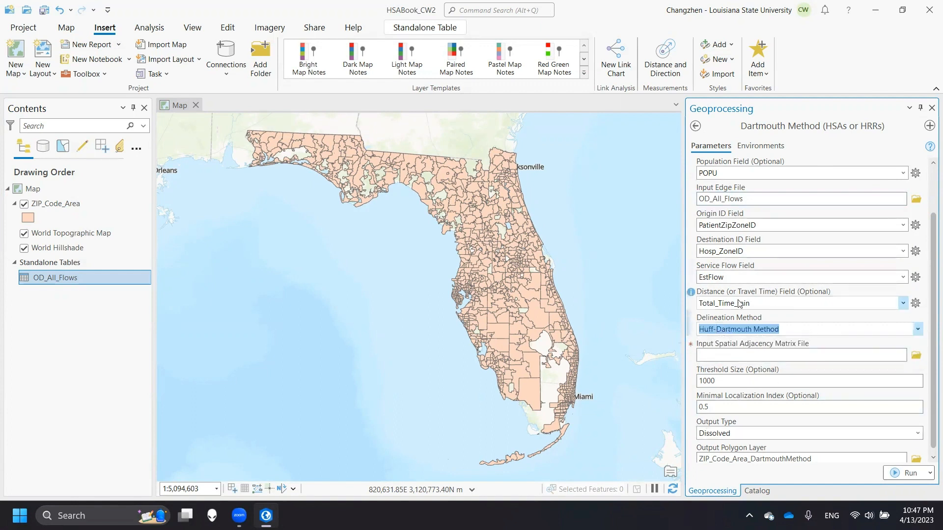
click(695, 279)
drag(723, 276, 696, 277)
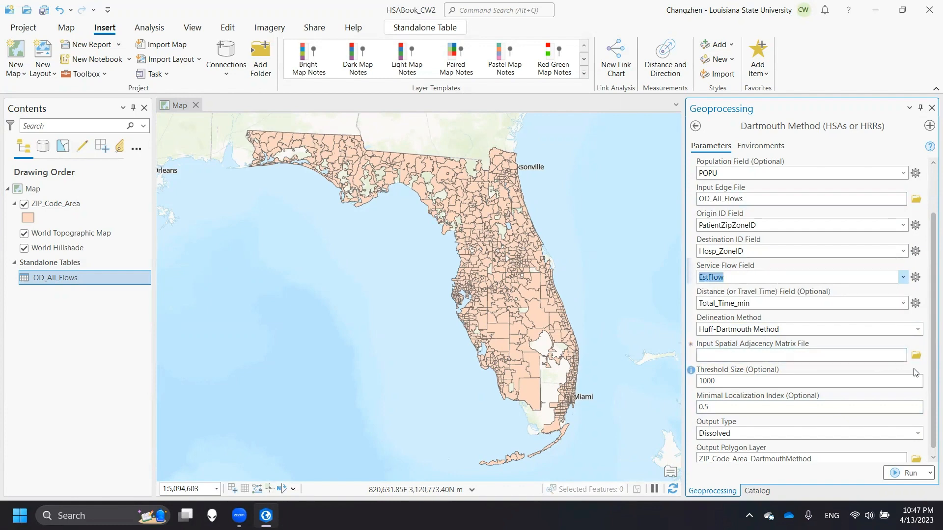
- Set FLAdj5.npz from C:\CW\TResults as the input spatial adjacency matrix file
click(916, 355)
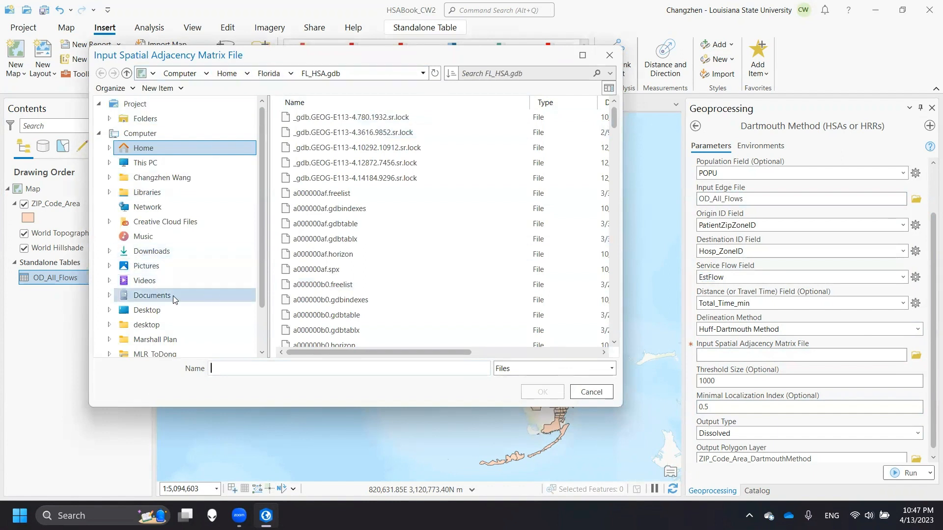
scroll(211, 304, down, 1)
scroll(203, 271, up, 1)
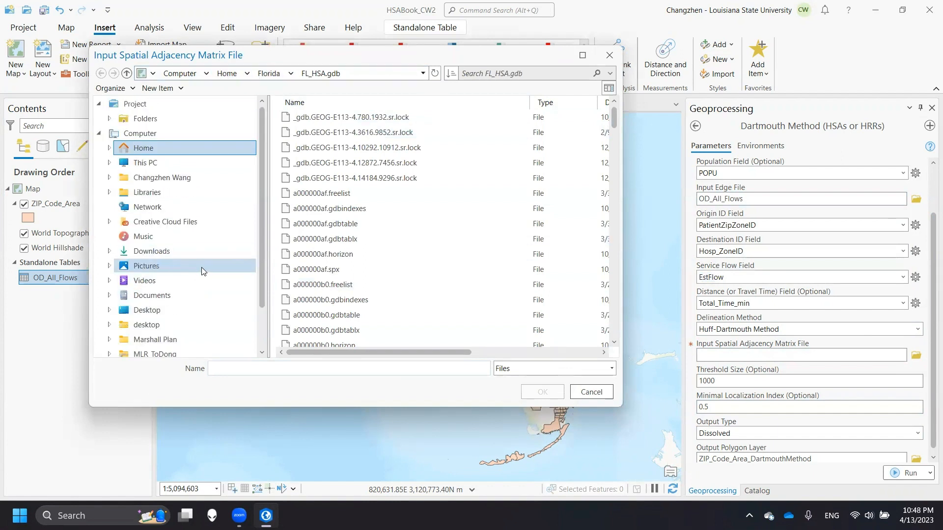
click(173, 162)
double_click(301, 116)
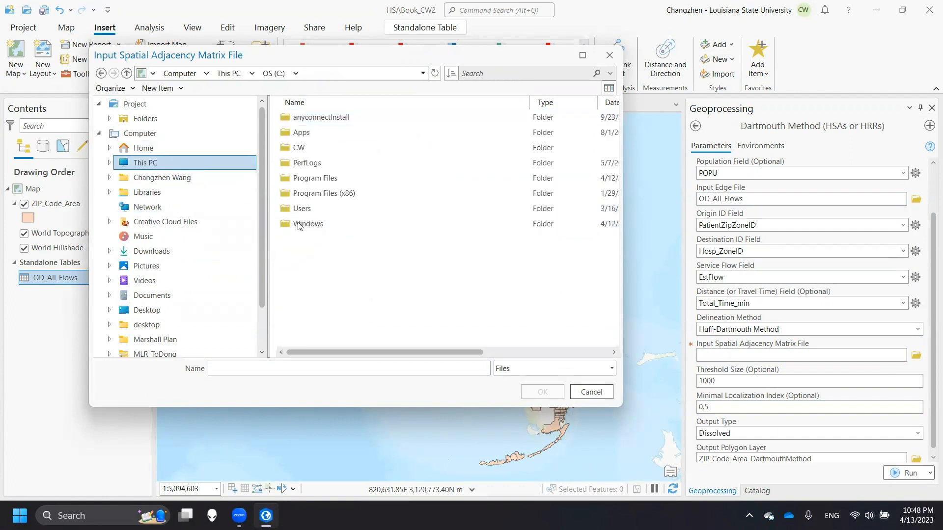
double_click(300, 147)
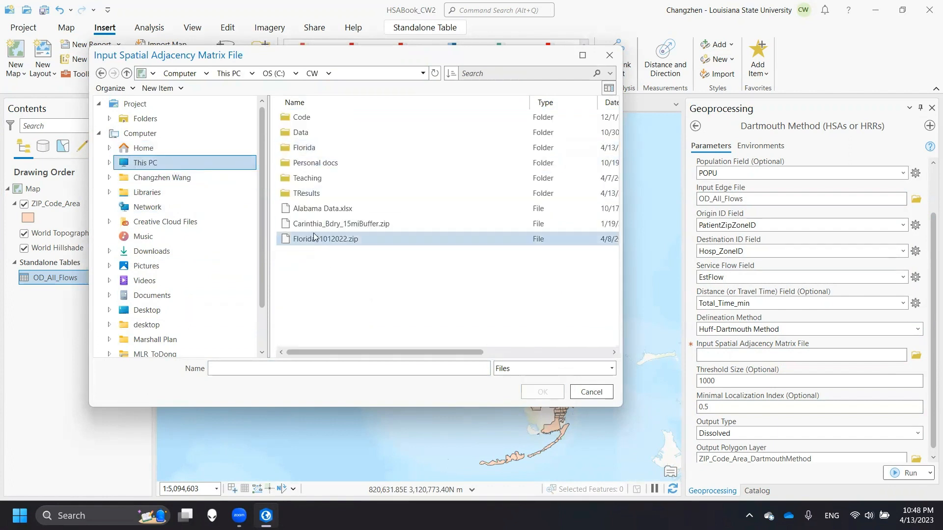
click(317, 195)
double_click(318, 194)
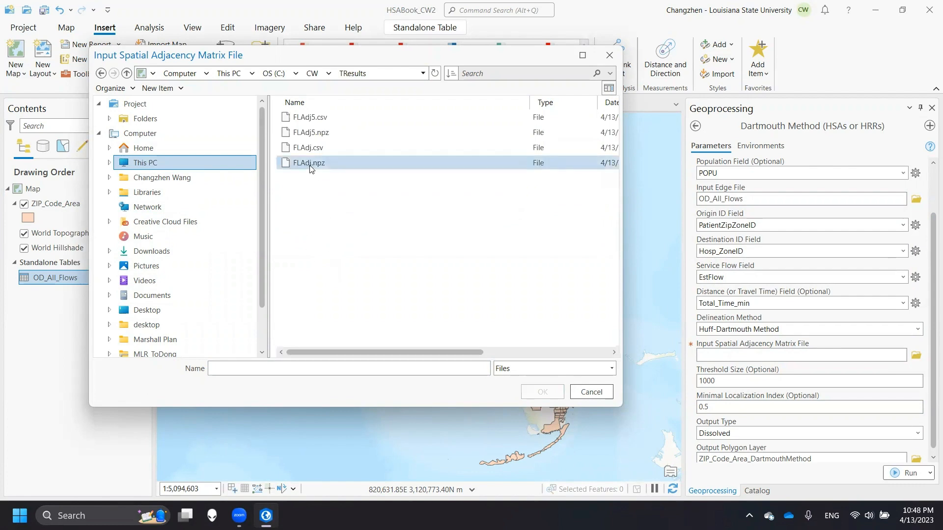
click(311, 134)
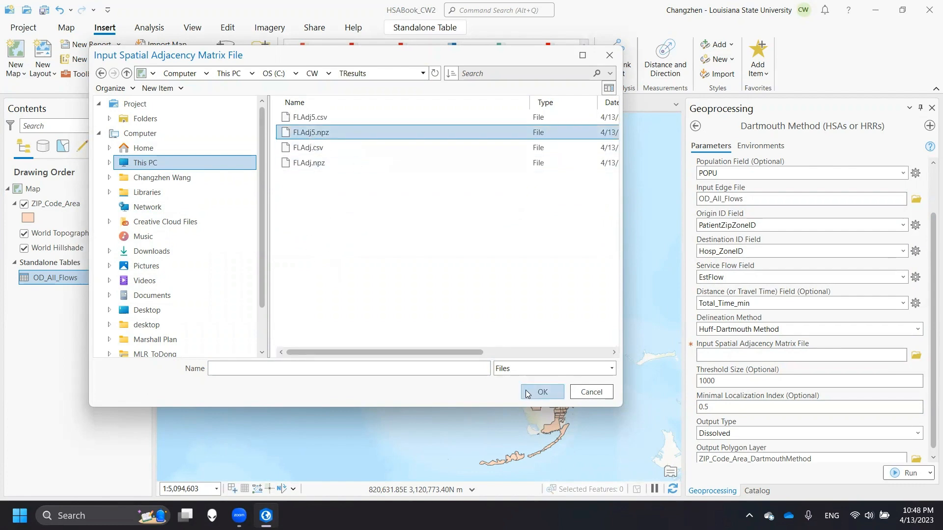
click(542, 392)
- Keep the threshold size at 1000 and clear the minimal localization index value
scroll(927, 411, down, 1)
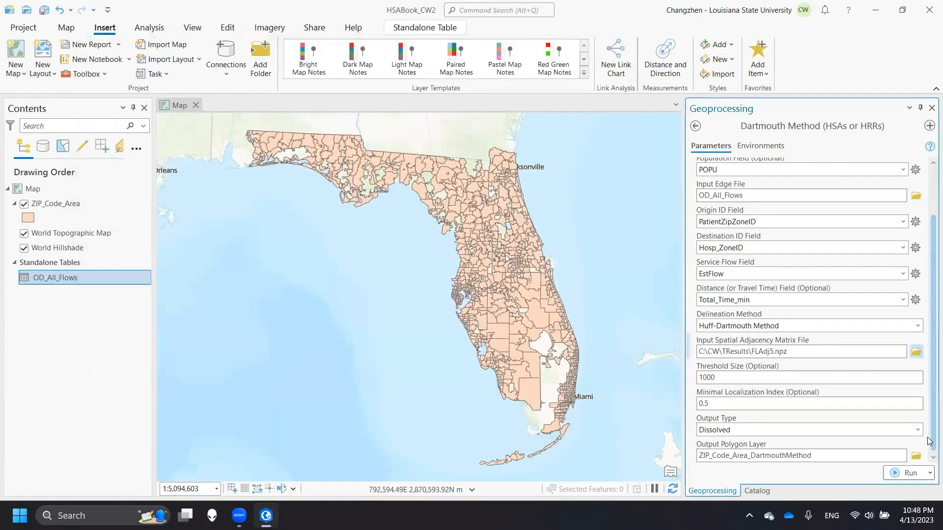
click(826, 355)
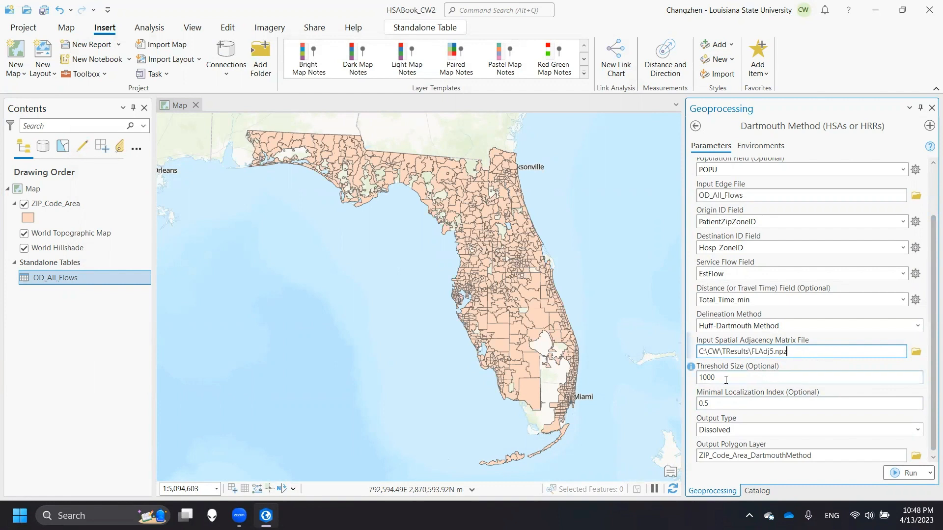
drag(708, 378, 630, 381)
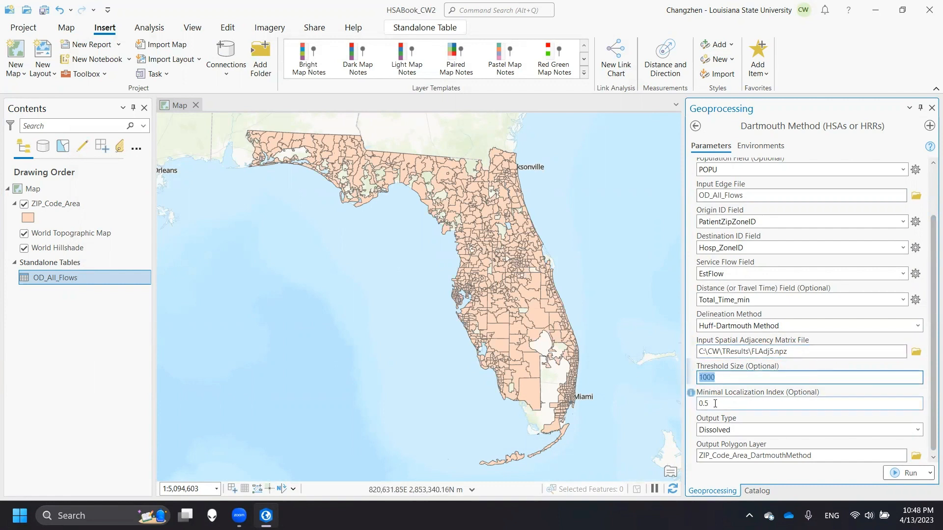
key(Tab)
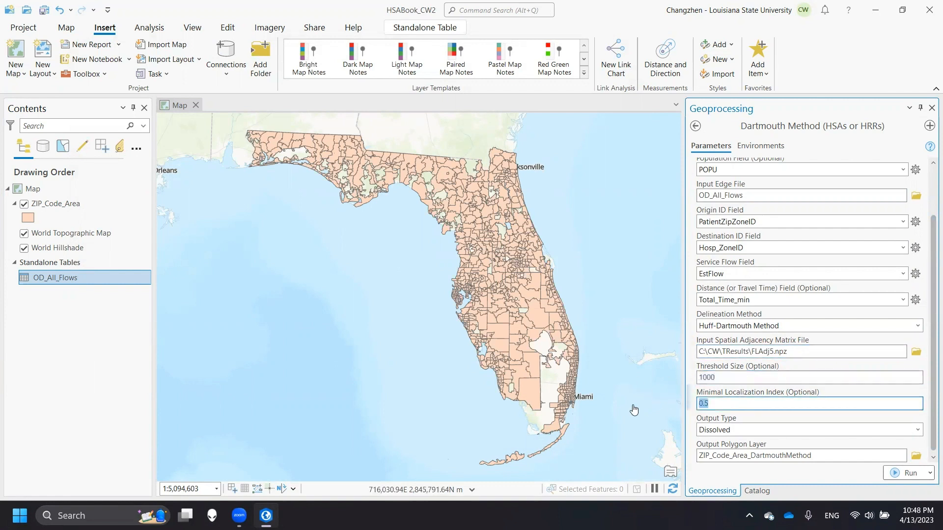
key(BackSpace)
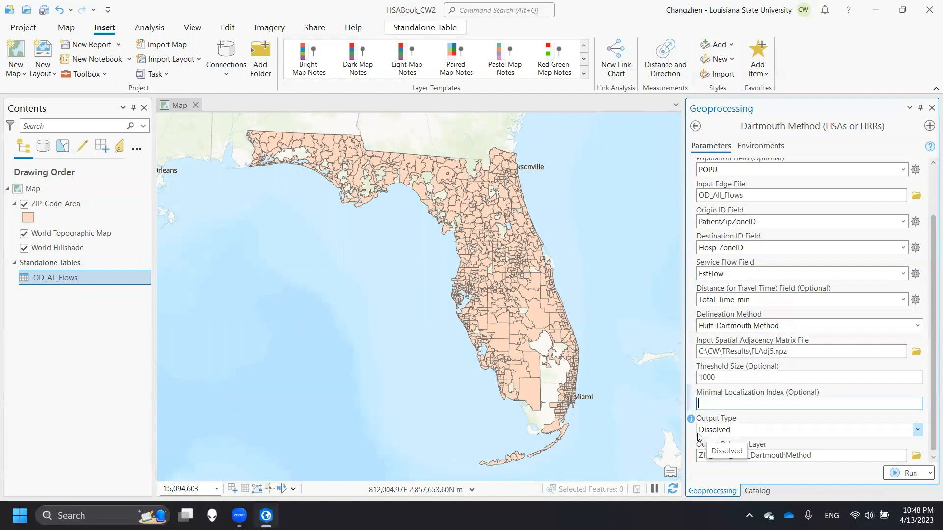
click(917, 430)
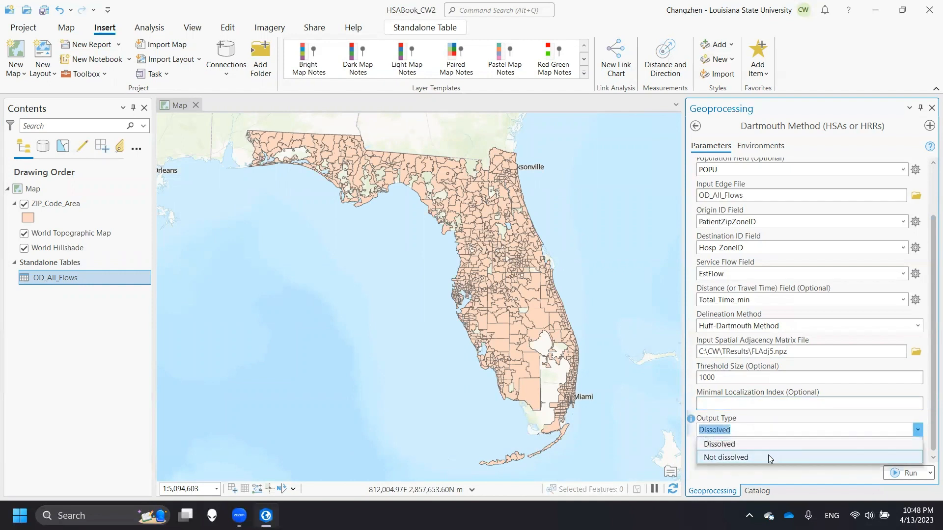
click(767, 457)
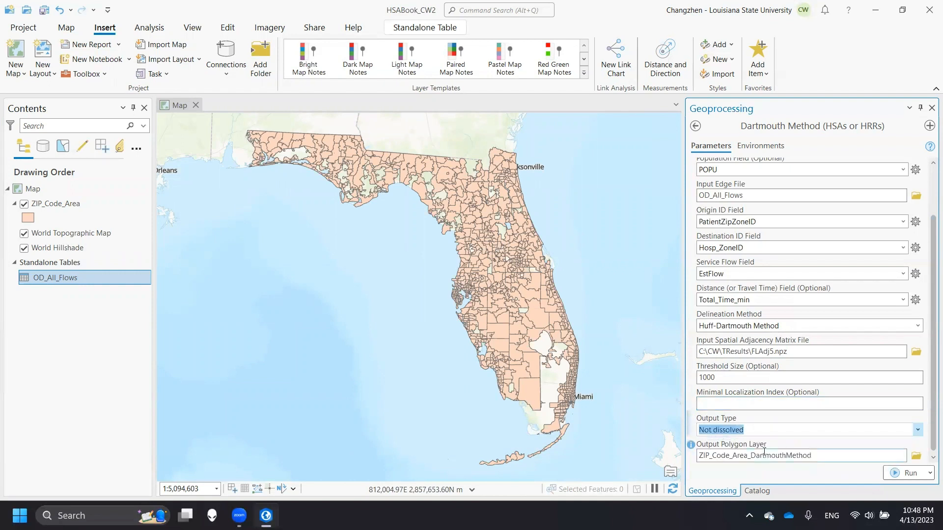
drag(932, 439, 927, 459)
click(917, 435)
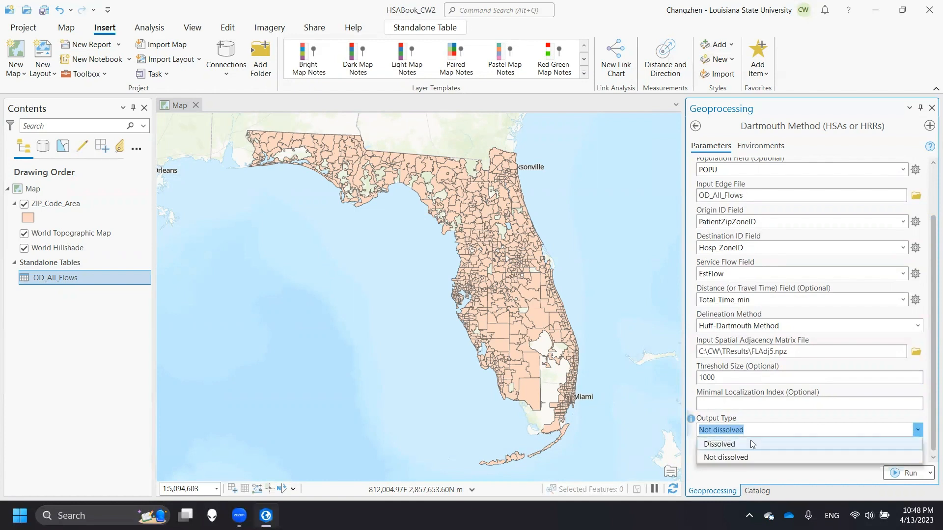
click(756, 443)
- Name the output polygon layer DHSAs2 in the HSABook_CW2 geodatabase and run the Dartmouth Method tool
click(855, 455)
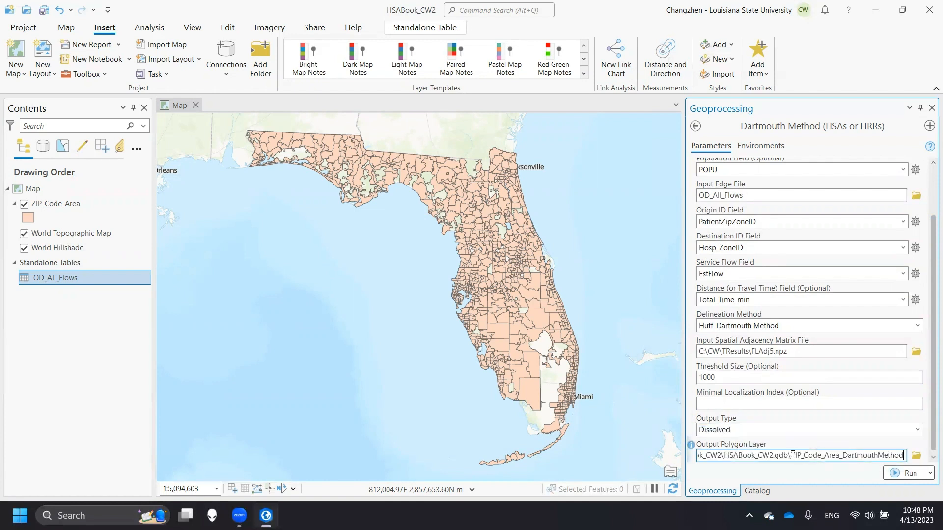
drag(792, 455, 899, 454)
text(DHSA)
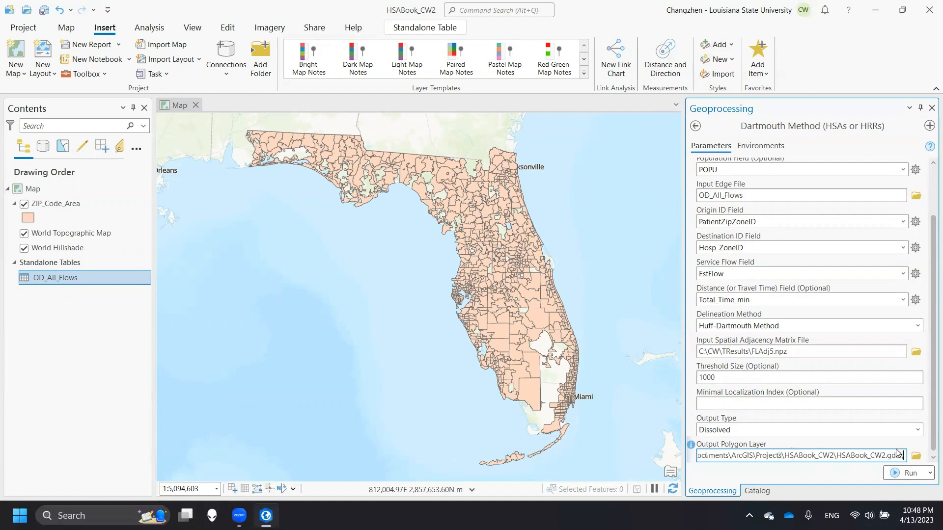
text(s)
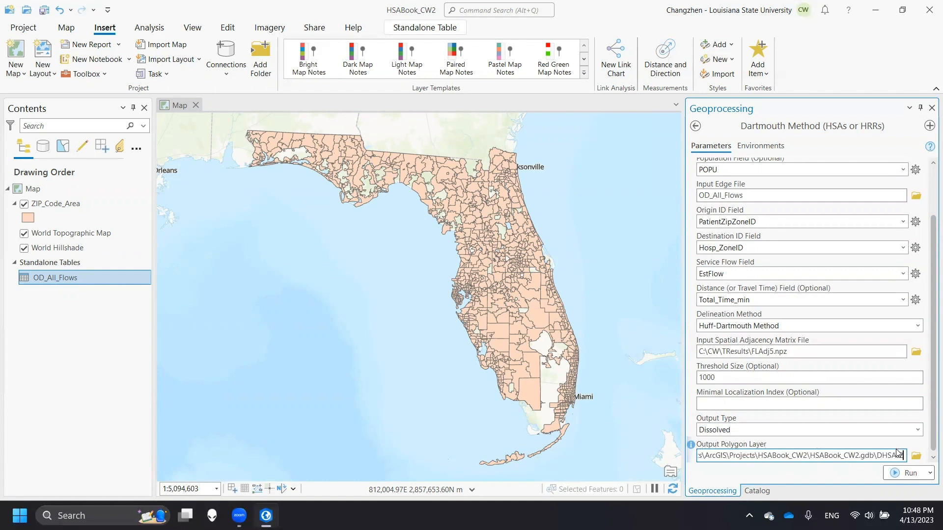
text(2)
click(897, 474)
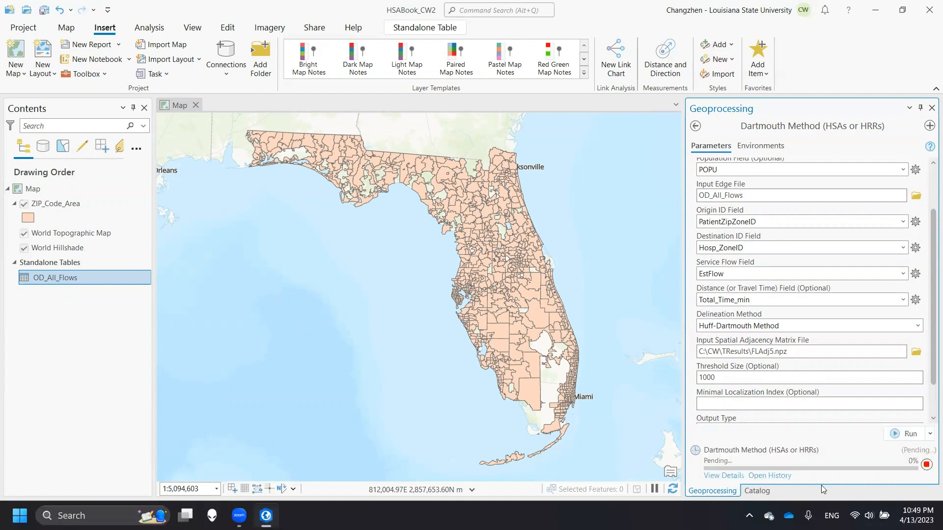
click(687, 510)
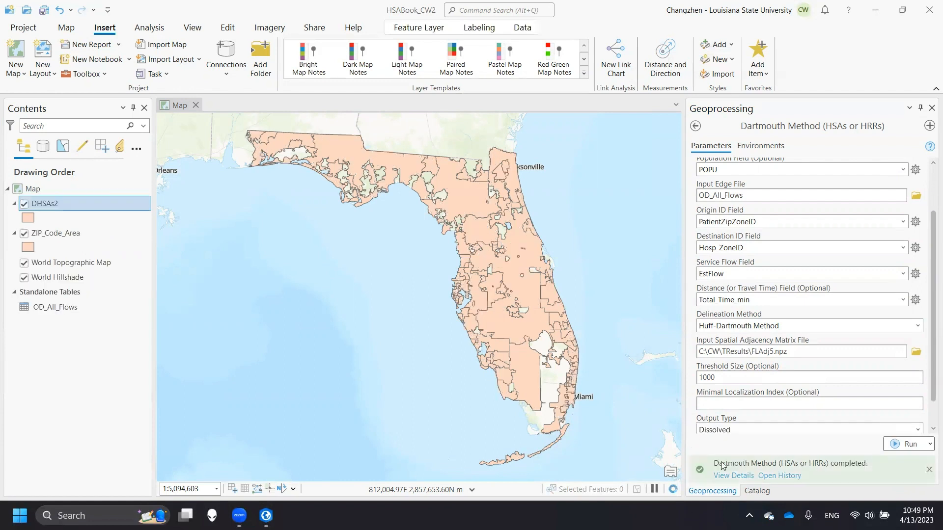
- Open the completed run's details and examine its messages on nodes, total population, flows and service volumes
click(734, 476)
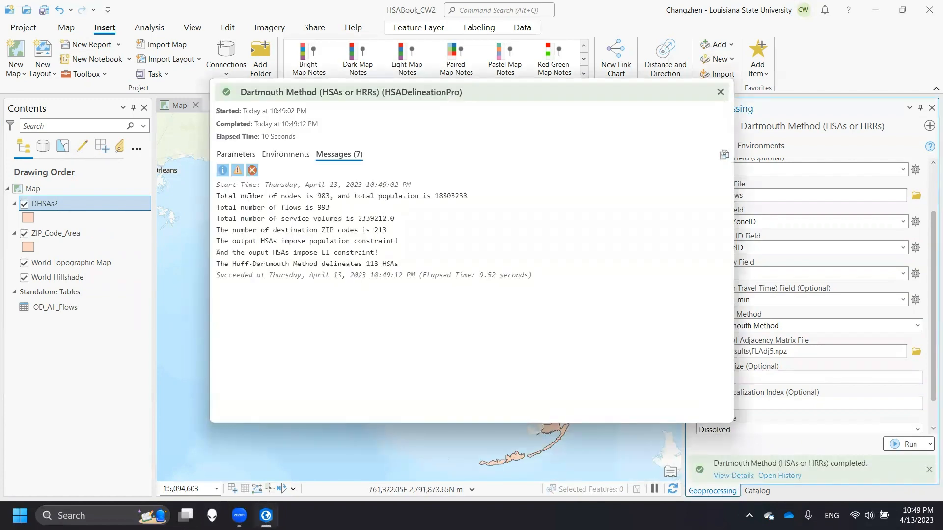
triple_click(291, 196)
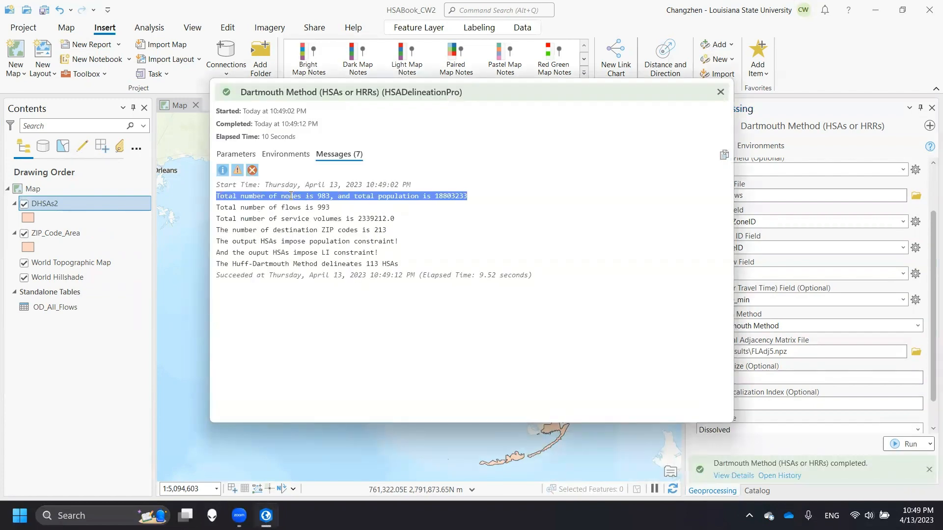
click(292, 196)
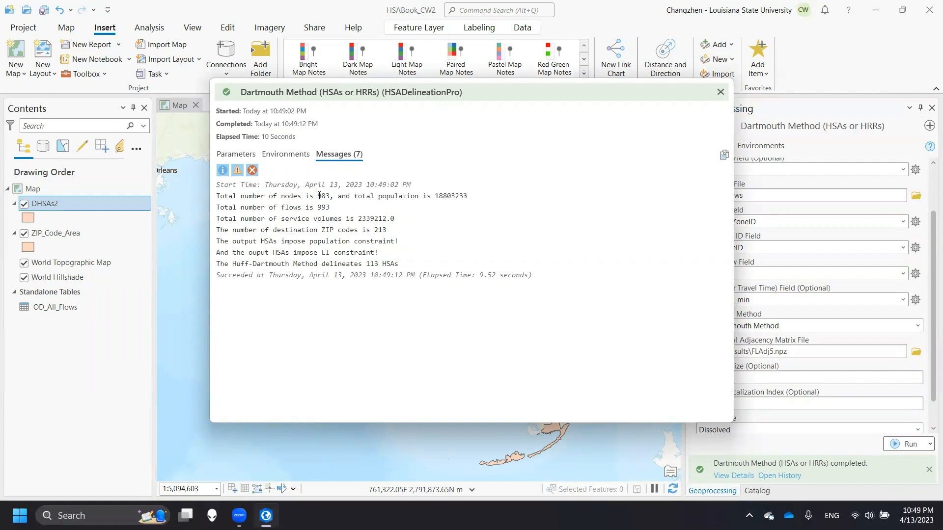
drag(419, 197, 466, 197)
click(433, 197)
drag(247, 208, 316, 210)
click(335, 209)
click(321, 222)
drag(305, 209, 216, 209)
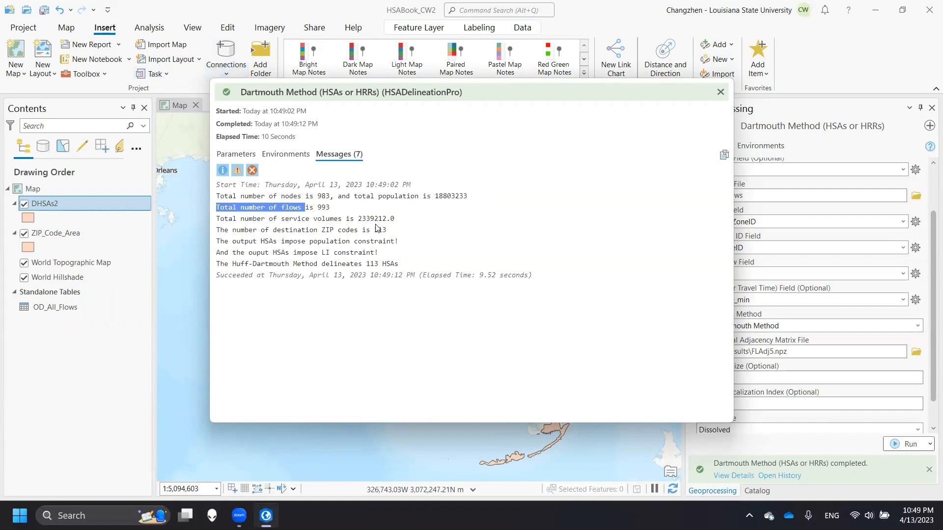
drag(395, 219, 361, 219)
click(297, 204)
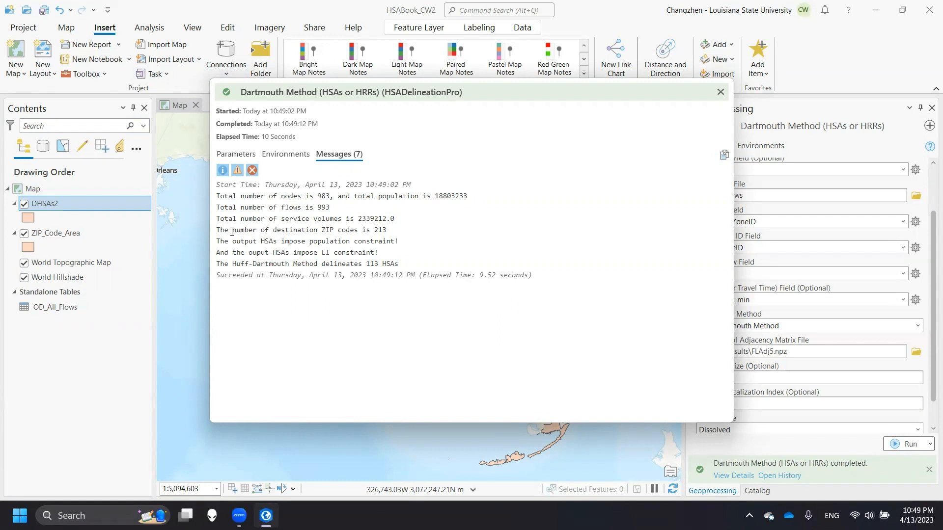
- Review the messages on destination ZIP codes, imposed constraints and delineated HSAs, and close the run details
double_click(269, 241)
click(374, 236)
drag(386, 229, 363, 230)
drag(236, 265, 401, 268)
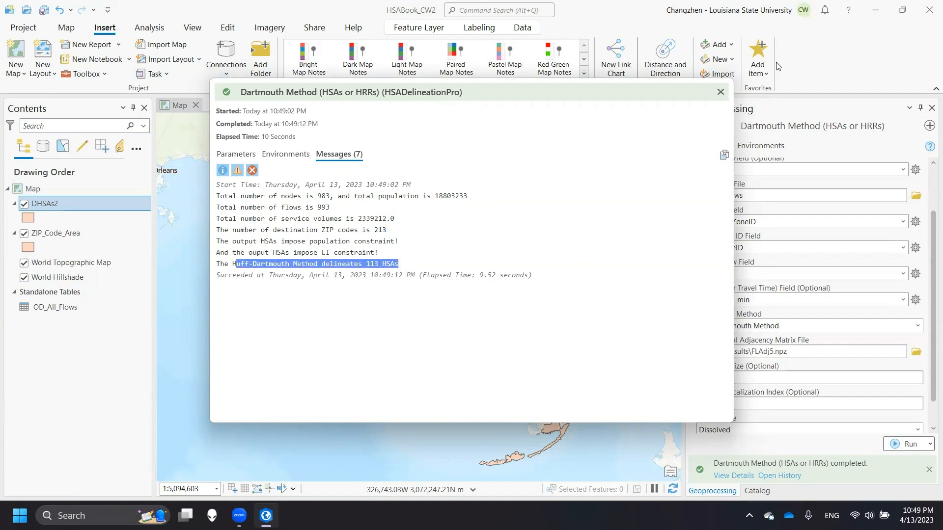
drag(304, 143, 256, 140)
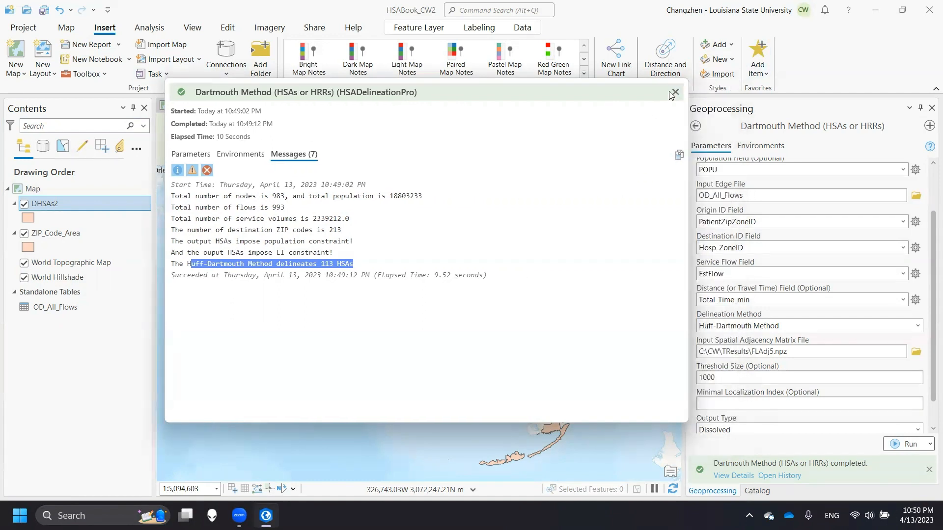
click(676, 92)
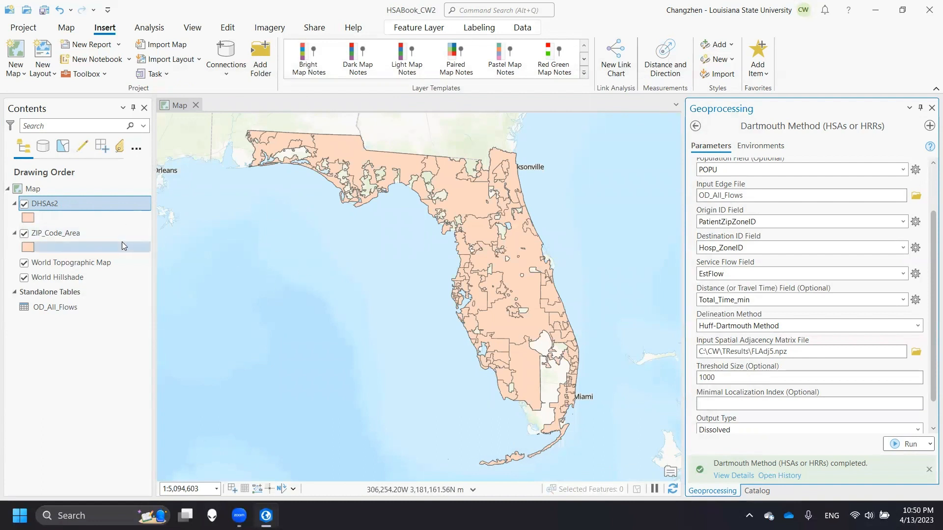
- Open the DHSAs2 attribute table and sort it by HSAID in descending order, followed by COUNT_ZoneID in ascending order
drag(541, 369, 502, 368)
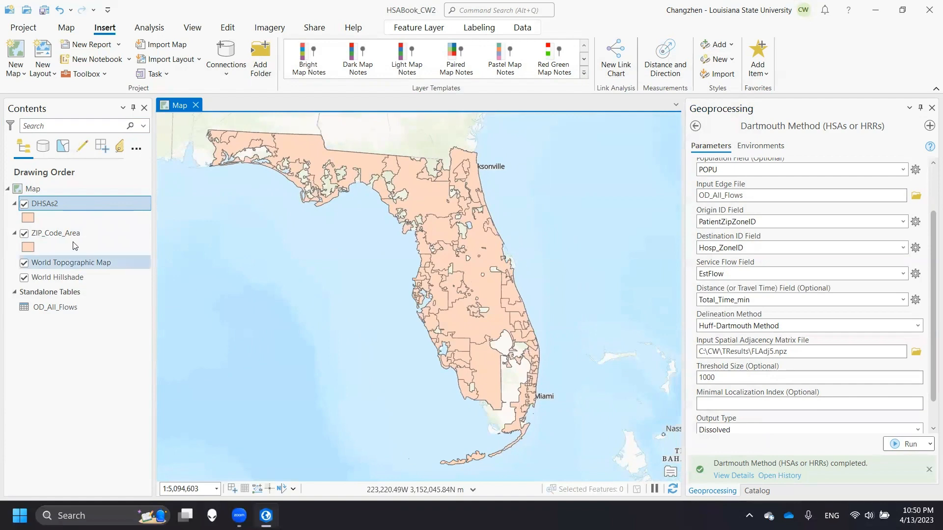
right_click(70, 204)
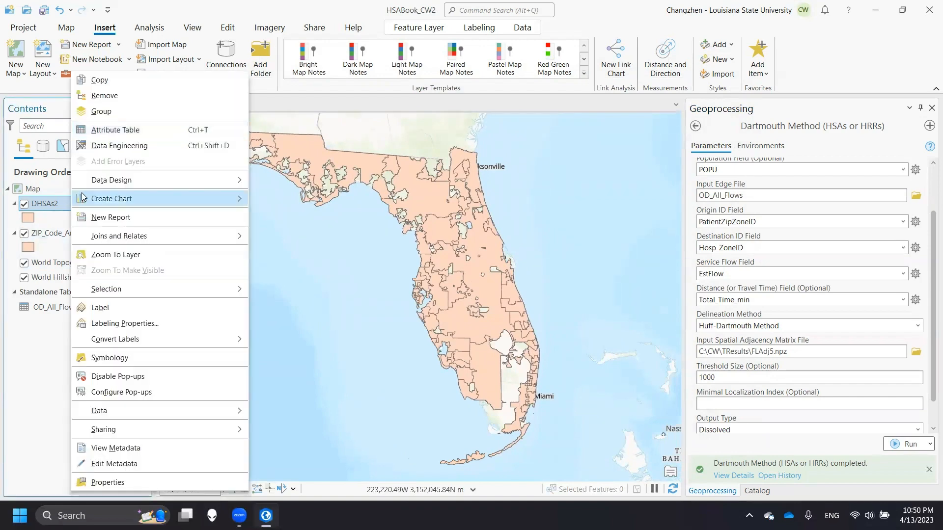
click(126, 128)
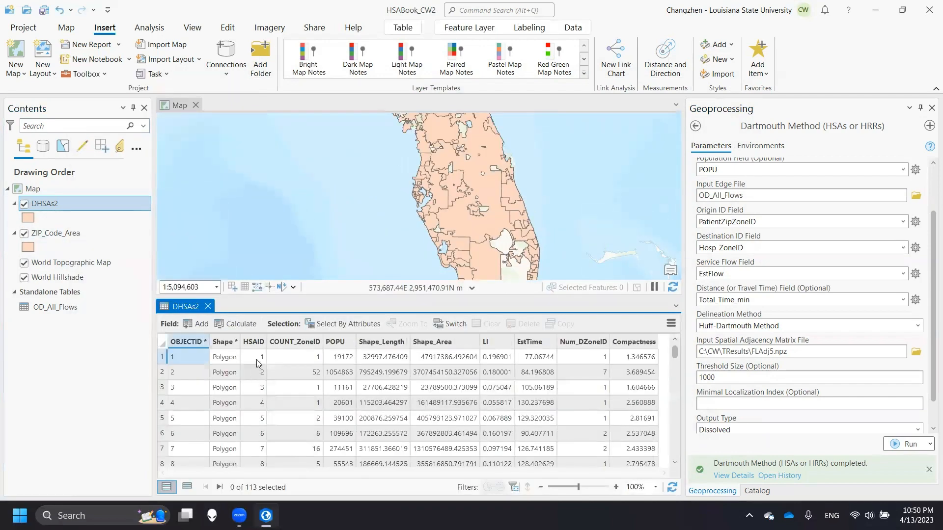
double_click(254, 343)
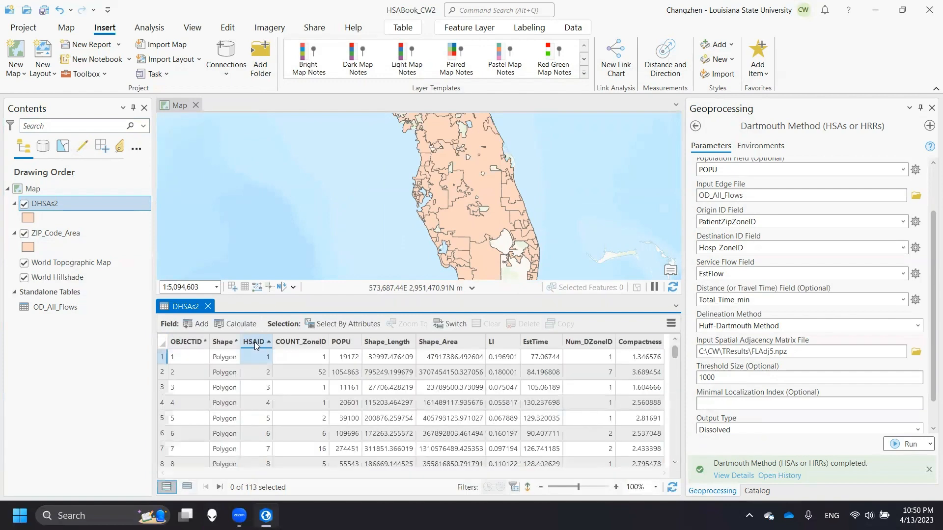
double_click(254, 341)
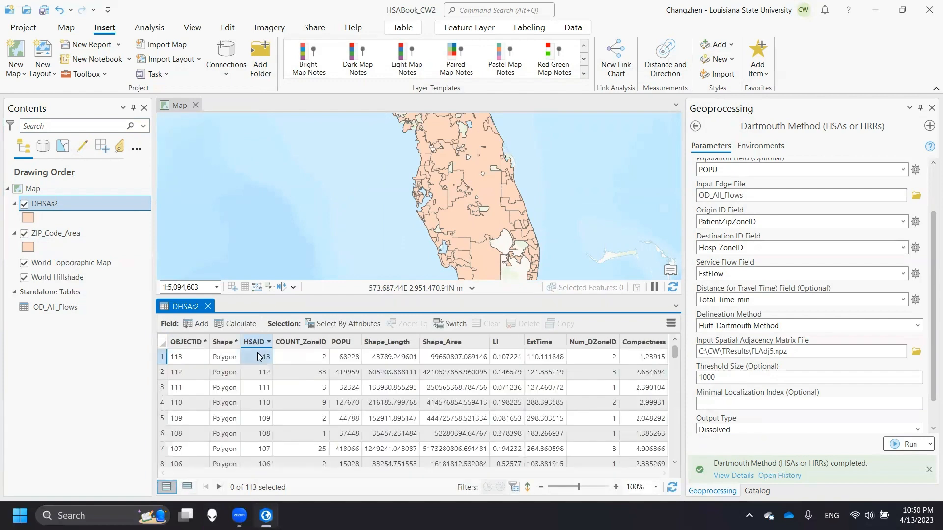
double_click(305, 343)
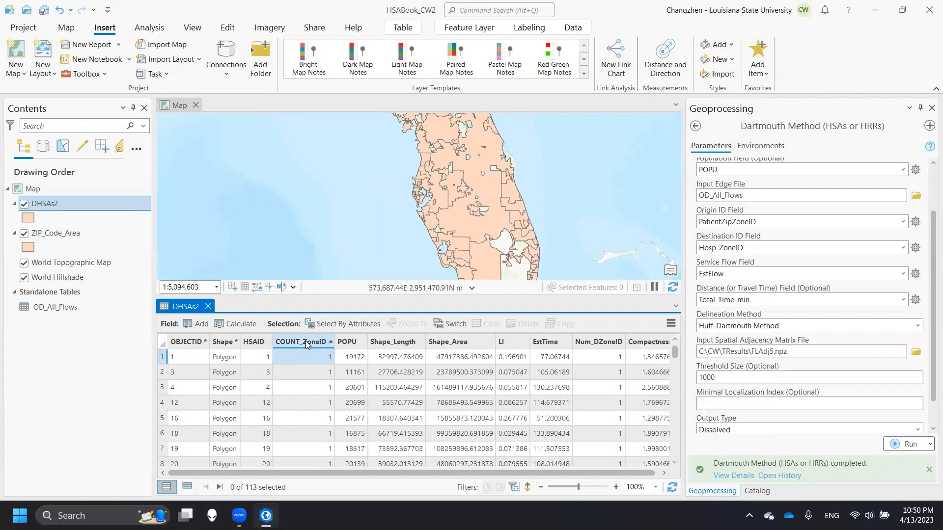
- Examine the POPU, LI, EstTime and Num_DZoneID fields, sort by Compactness in ascending order, and close the table
click(355, 342)
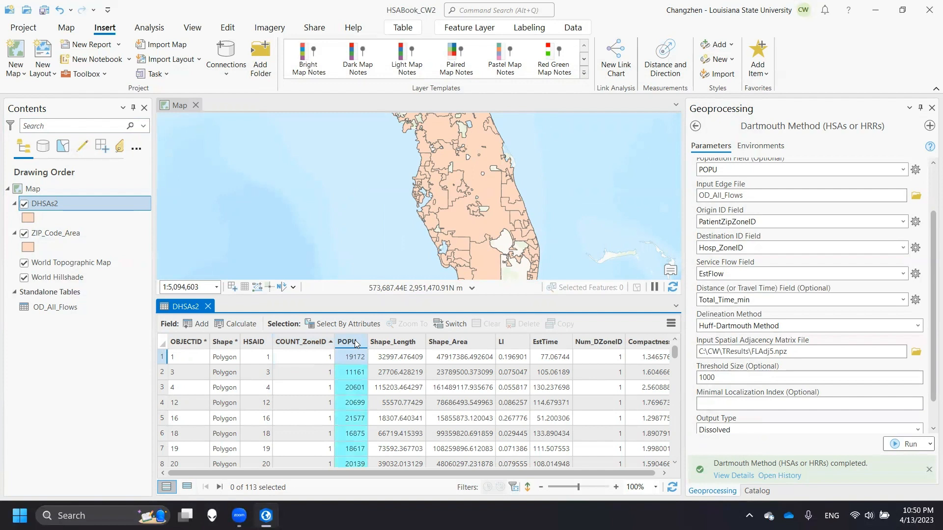
click(519, 343)
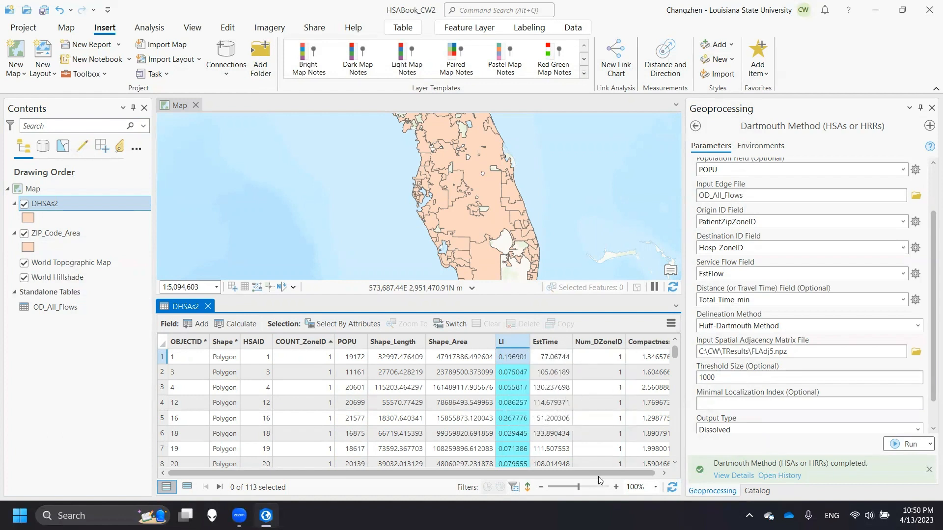
drag(619, 474, 622, 474)
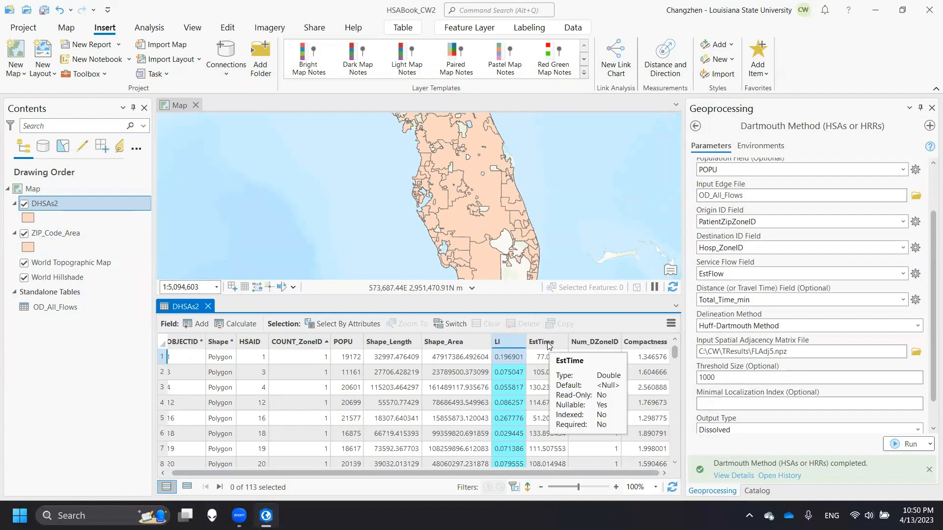
click(588, 343)
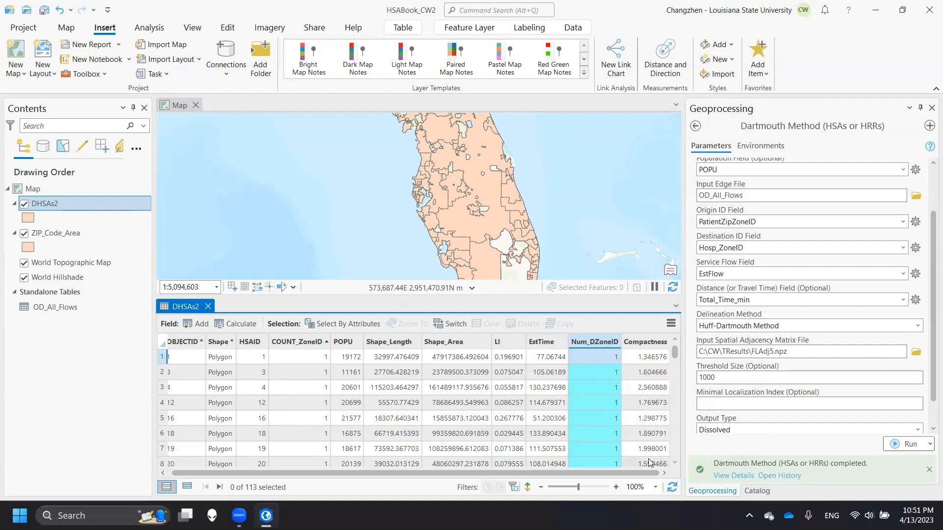
double_click(646, 341)
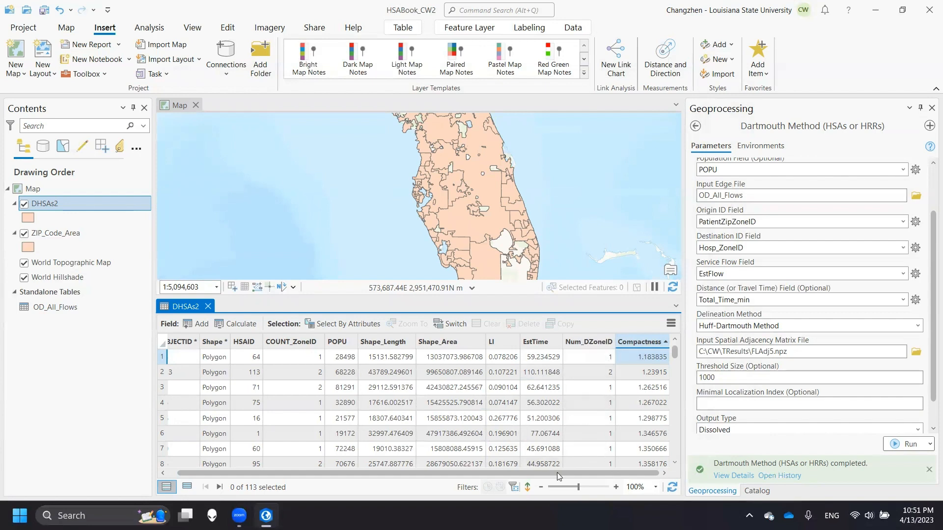
drag(594, 471, 454, 470)
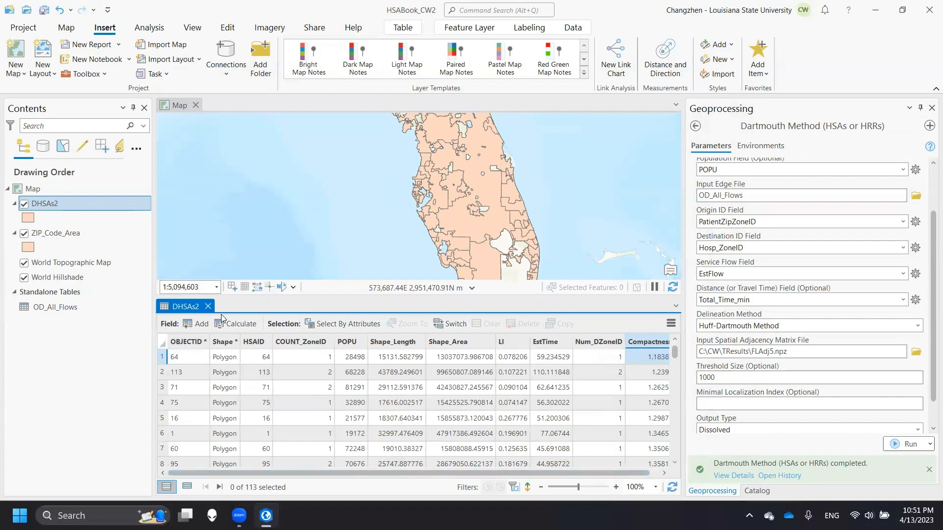
click(207, 306)
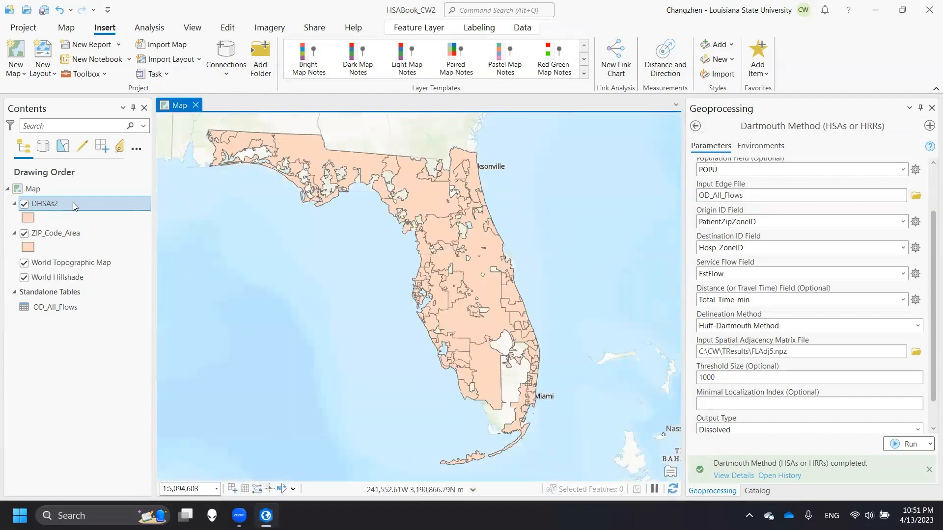
- Symbolize the DHSAs2 layer with Unique Values on the HSAID field and remove all existing symbol classes
right_click(73, 202)
click(142, 358)
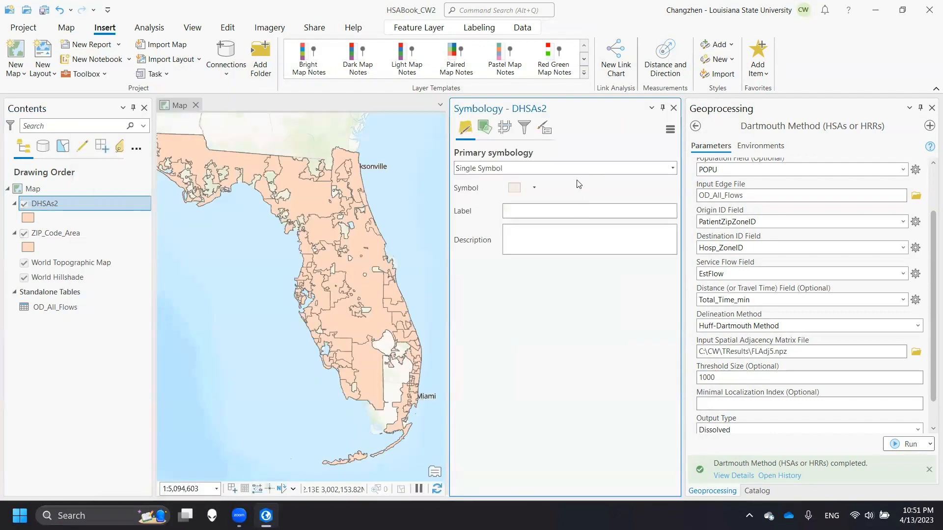
click(577, 168)
scroll(564, 206, up, 1)
click(553, 241)
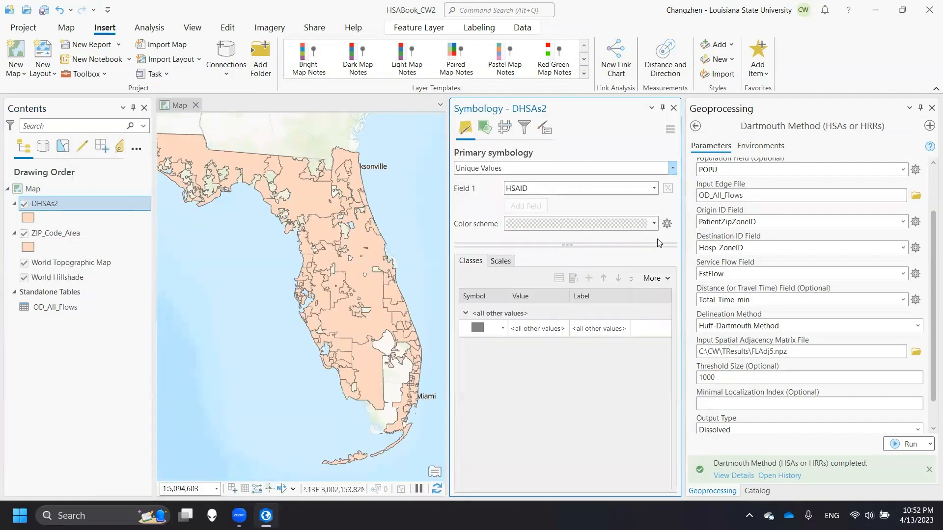
click(666, 278)
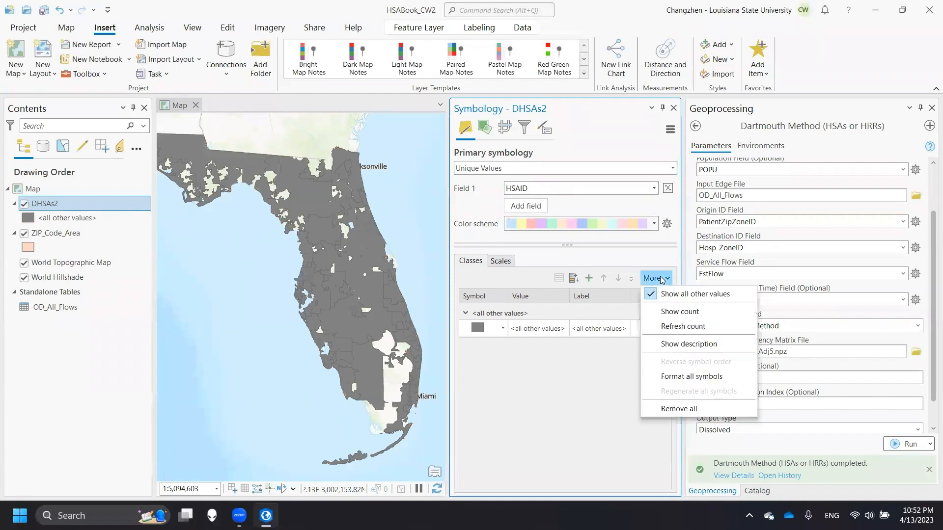
click(677, 410)
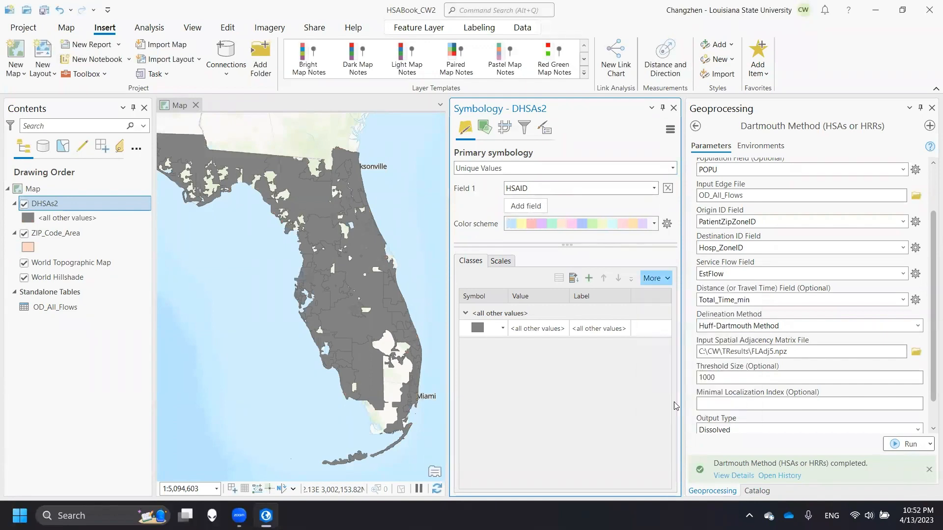
- Show all color schemes, apply the vivid many-colored striped scheme to DHSAs2, and generate the full list of unique HSAID values
click(654, 223)
click(513, 396)
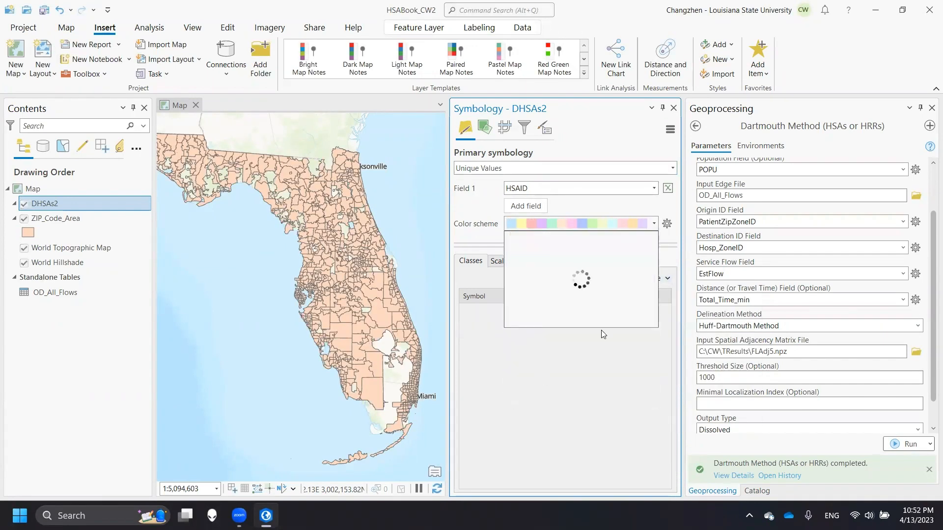
scroll(579, 293, down, 6)
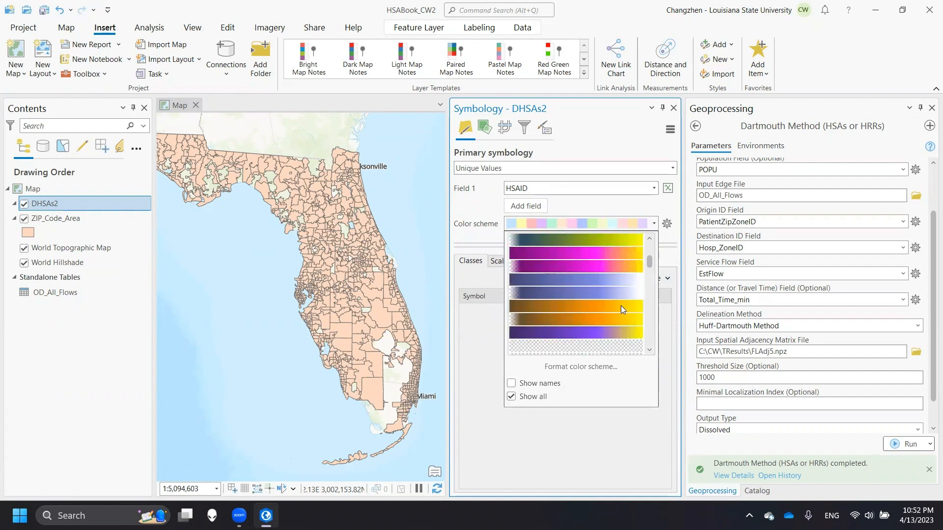
scroll(621, 305, down, 3)
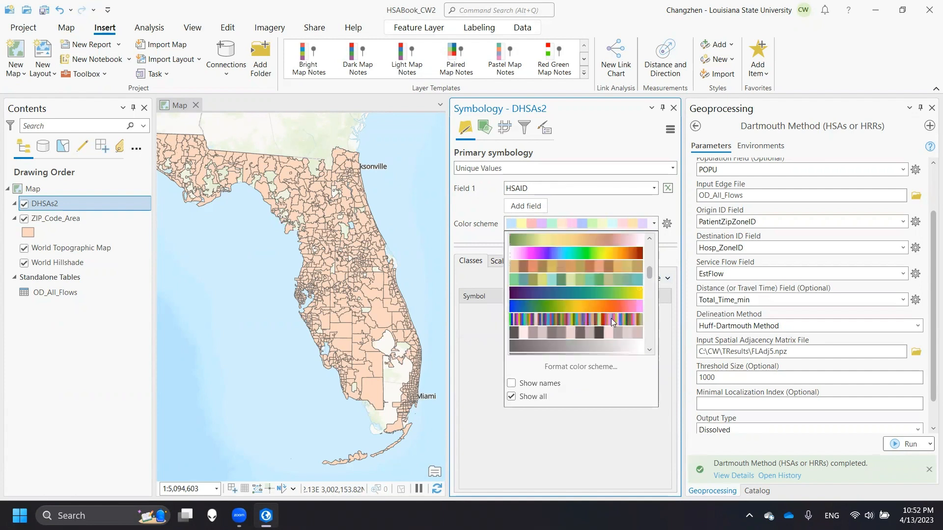
click(611, 318)
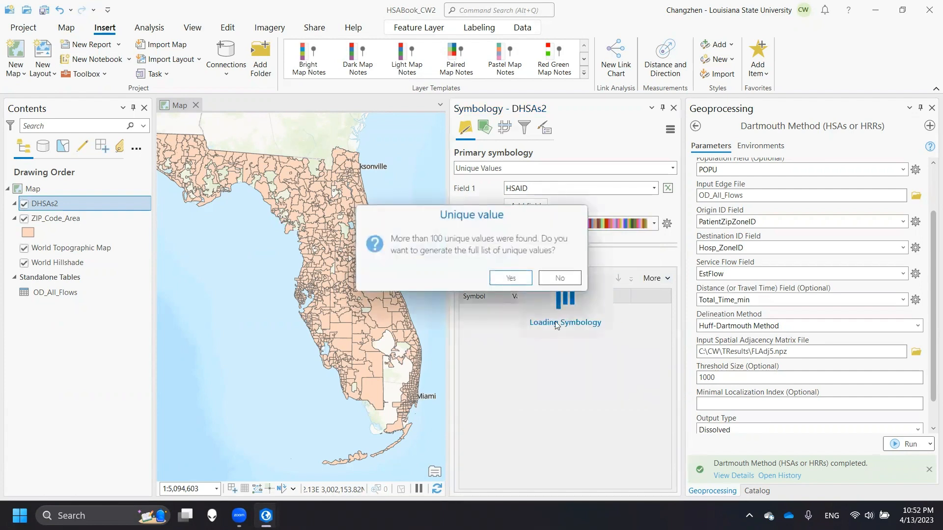
click(510, 278)
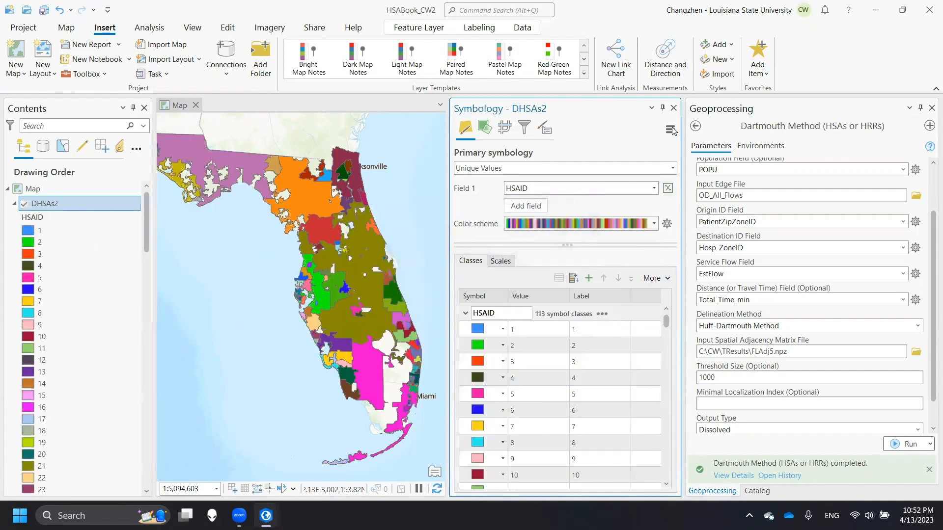
click(673, 110)
- Inspect the attributes of the bright green area HSA 2 and the large olive area HSA 21 in central Florida
scroll(505, 315, up, 2)
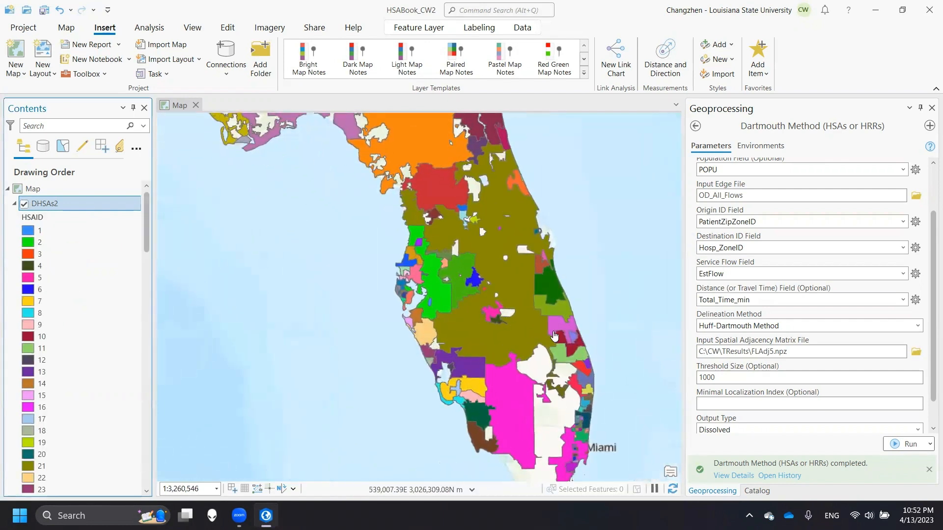
scroll(505, 314, up, 4)
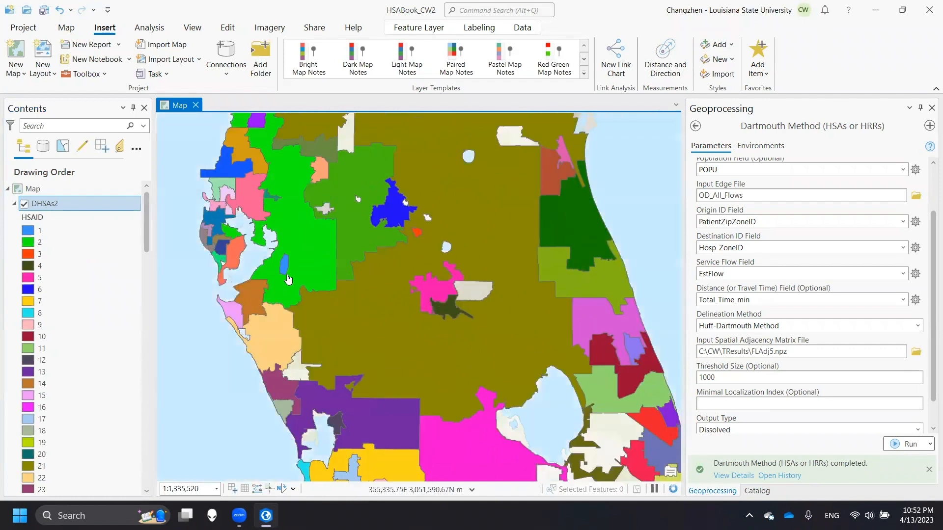
click(391, 284)
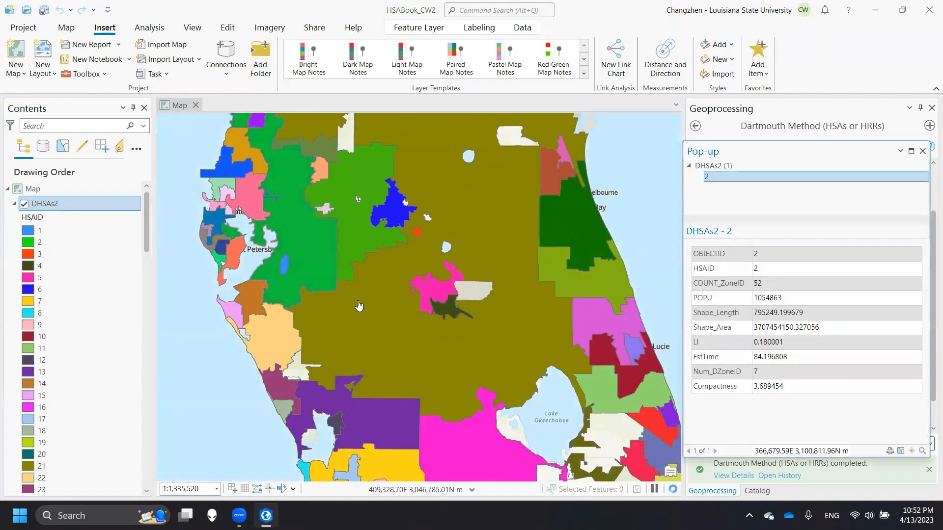
drag(433, 171, 381, 255)
click(480, 300)
scroll(474, 243, down, 2)
scroll(407, 260, down, 2)
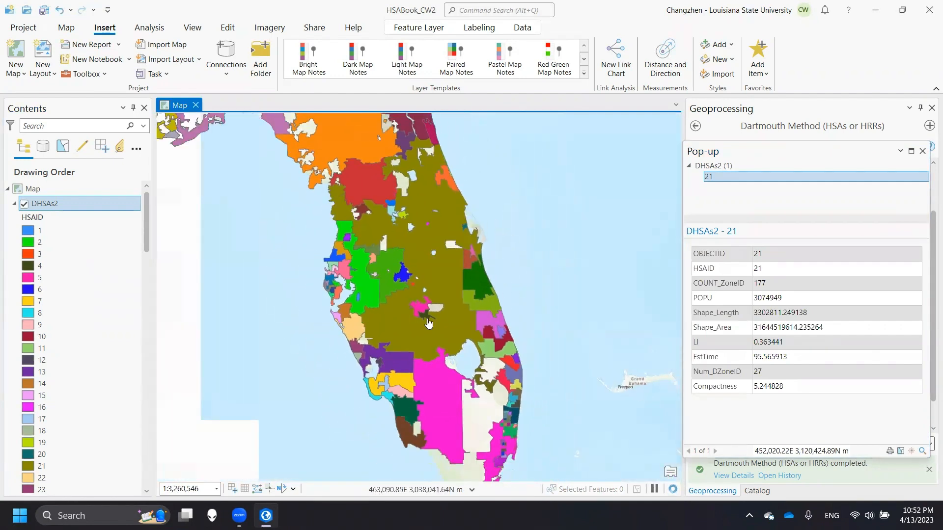
- Examine the small areas enclosed by larger ones, compare the attributes of HSA 1 with the surrounding HSA 2, and close the pop-up
scroll(406, 260, up, 3)
scroll(373, 338, down, 2)
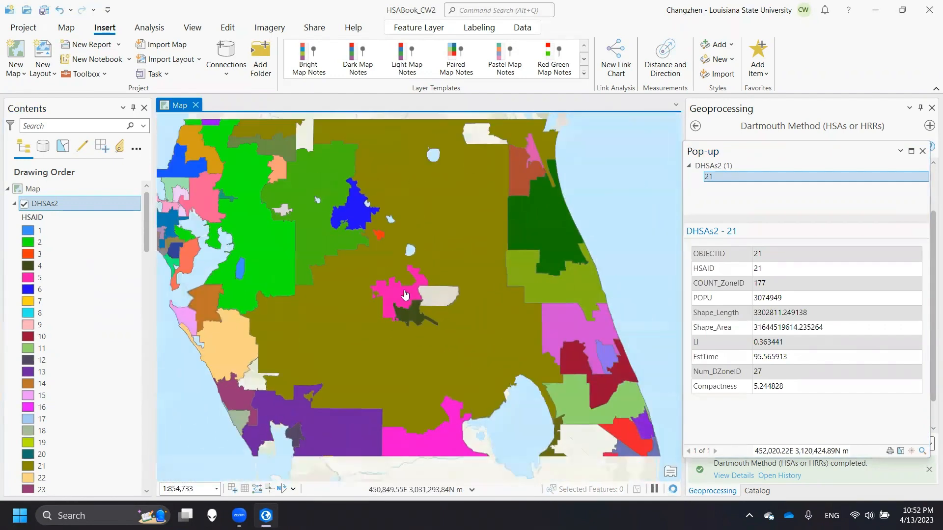
scroll(390, 296, up, 2)
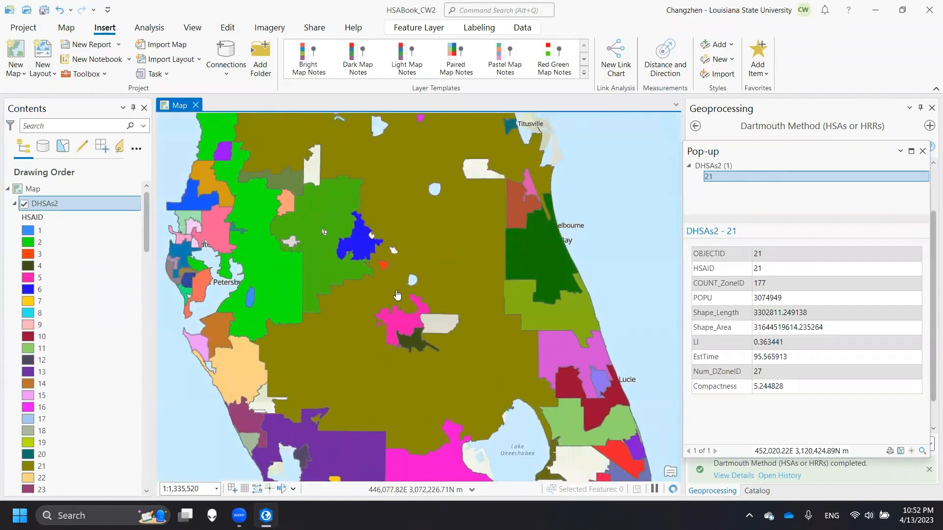
drag(426, 326, 461, 437)
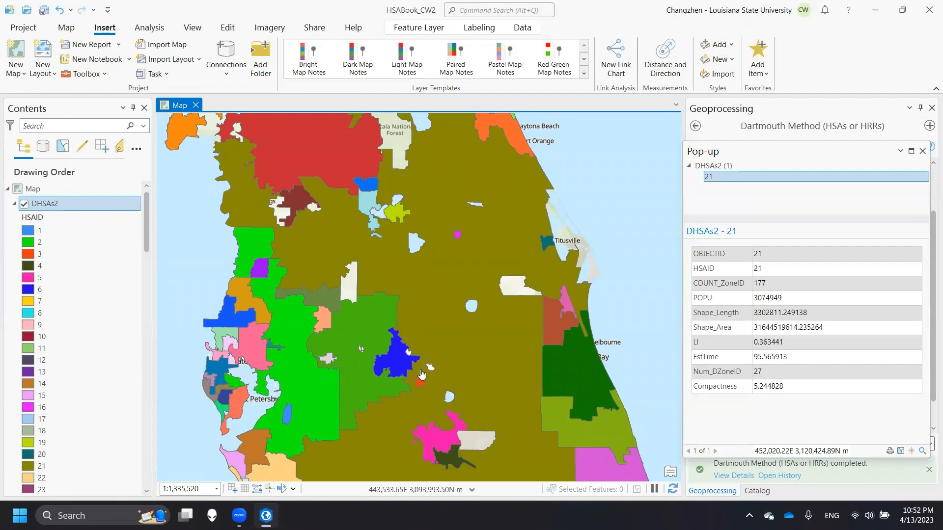
drag(340, 381, 374, 311)
click(328, 350)
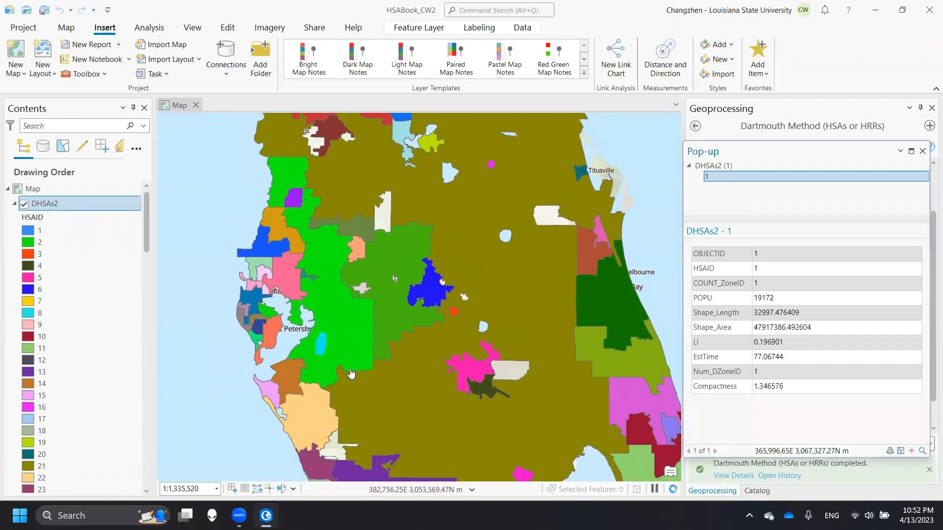
click(329, 320)
scroll(329, 320, down, 1)
scroll(329, 320, down, 2)
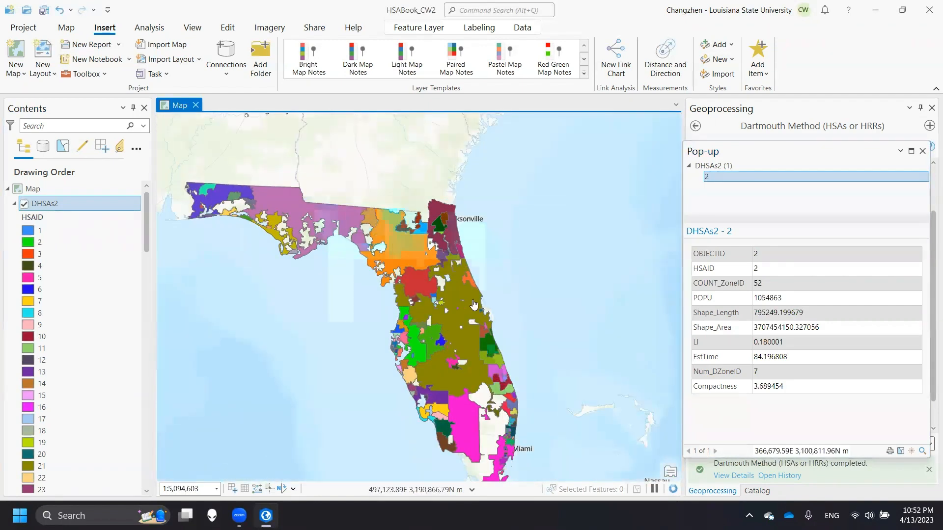
click(922, 151)
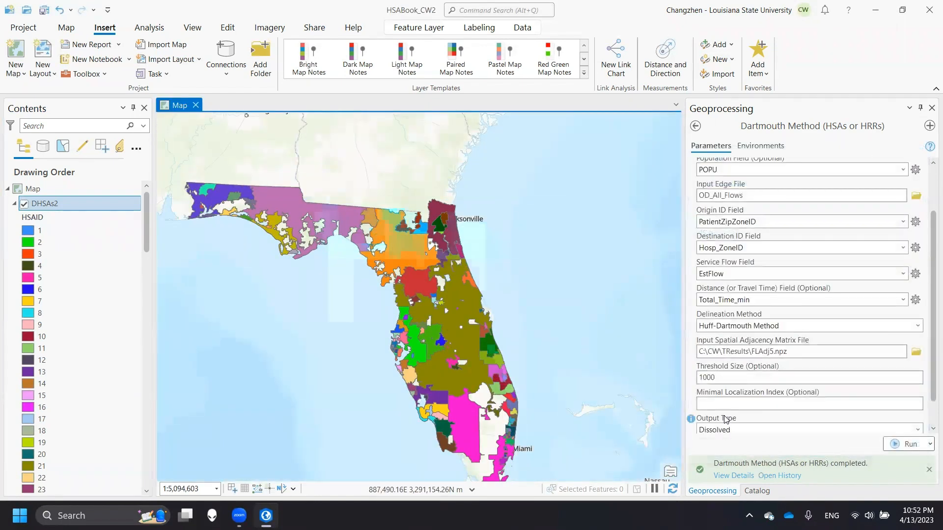
- Set the Dartmouth Method threshold size to 10000 and collapse the DHSAs2 legend in the layer list
click(929, 470)
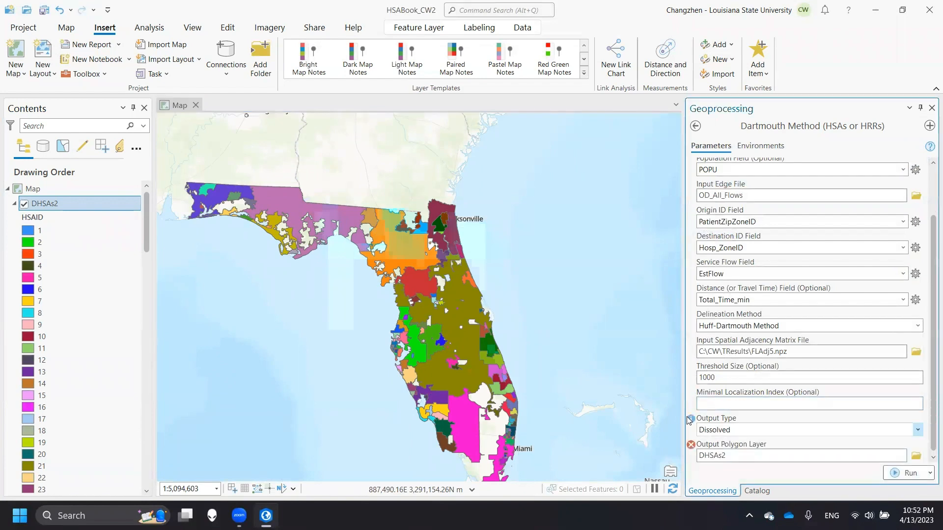
click(737, 381)
text(0)
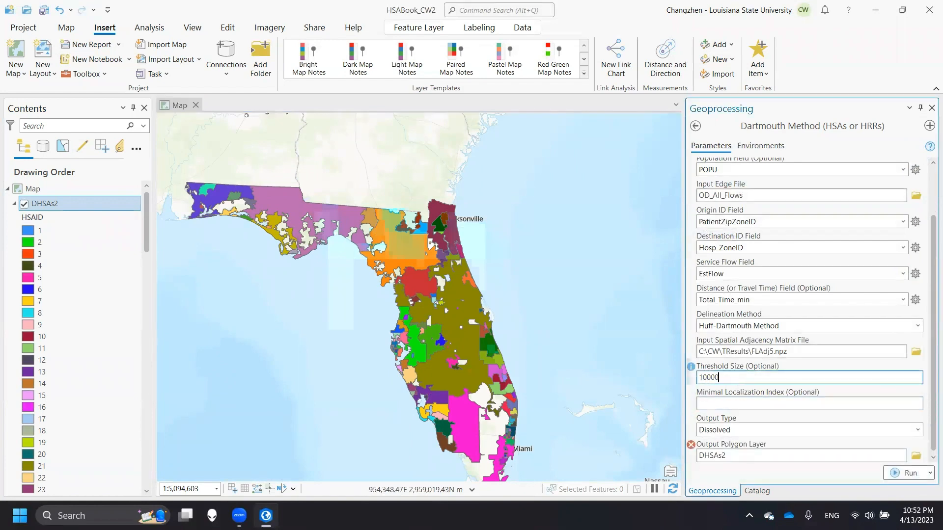
key(Tab)
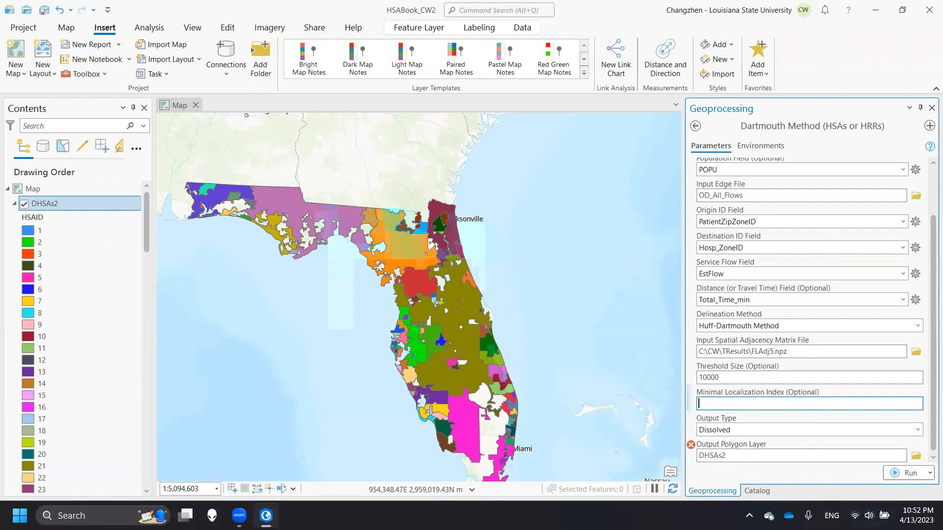
click(15, 204)
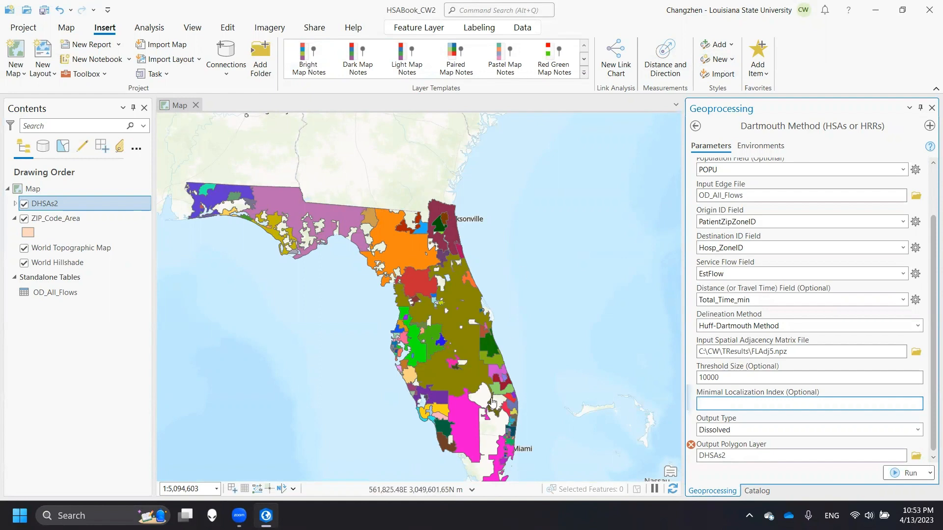
drag(373, 305, 396, 277)
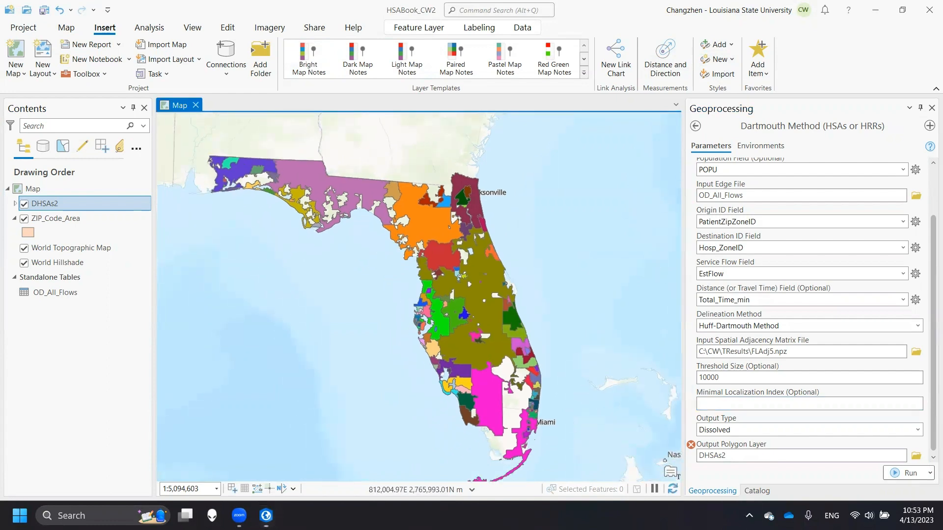